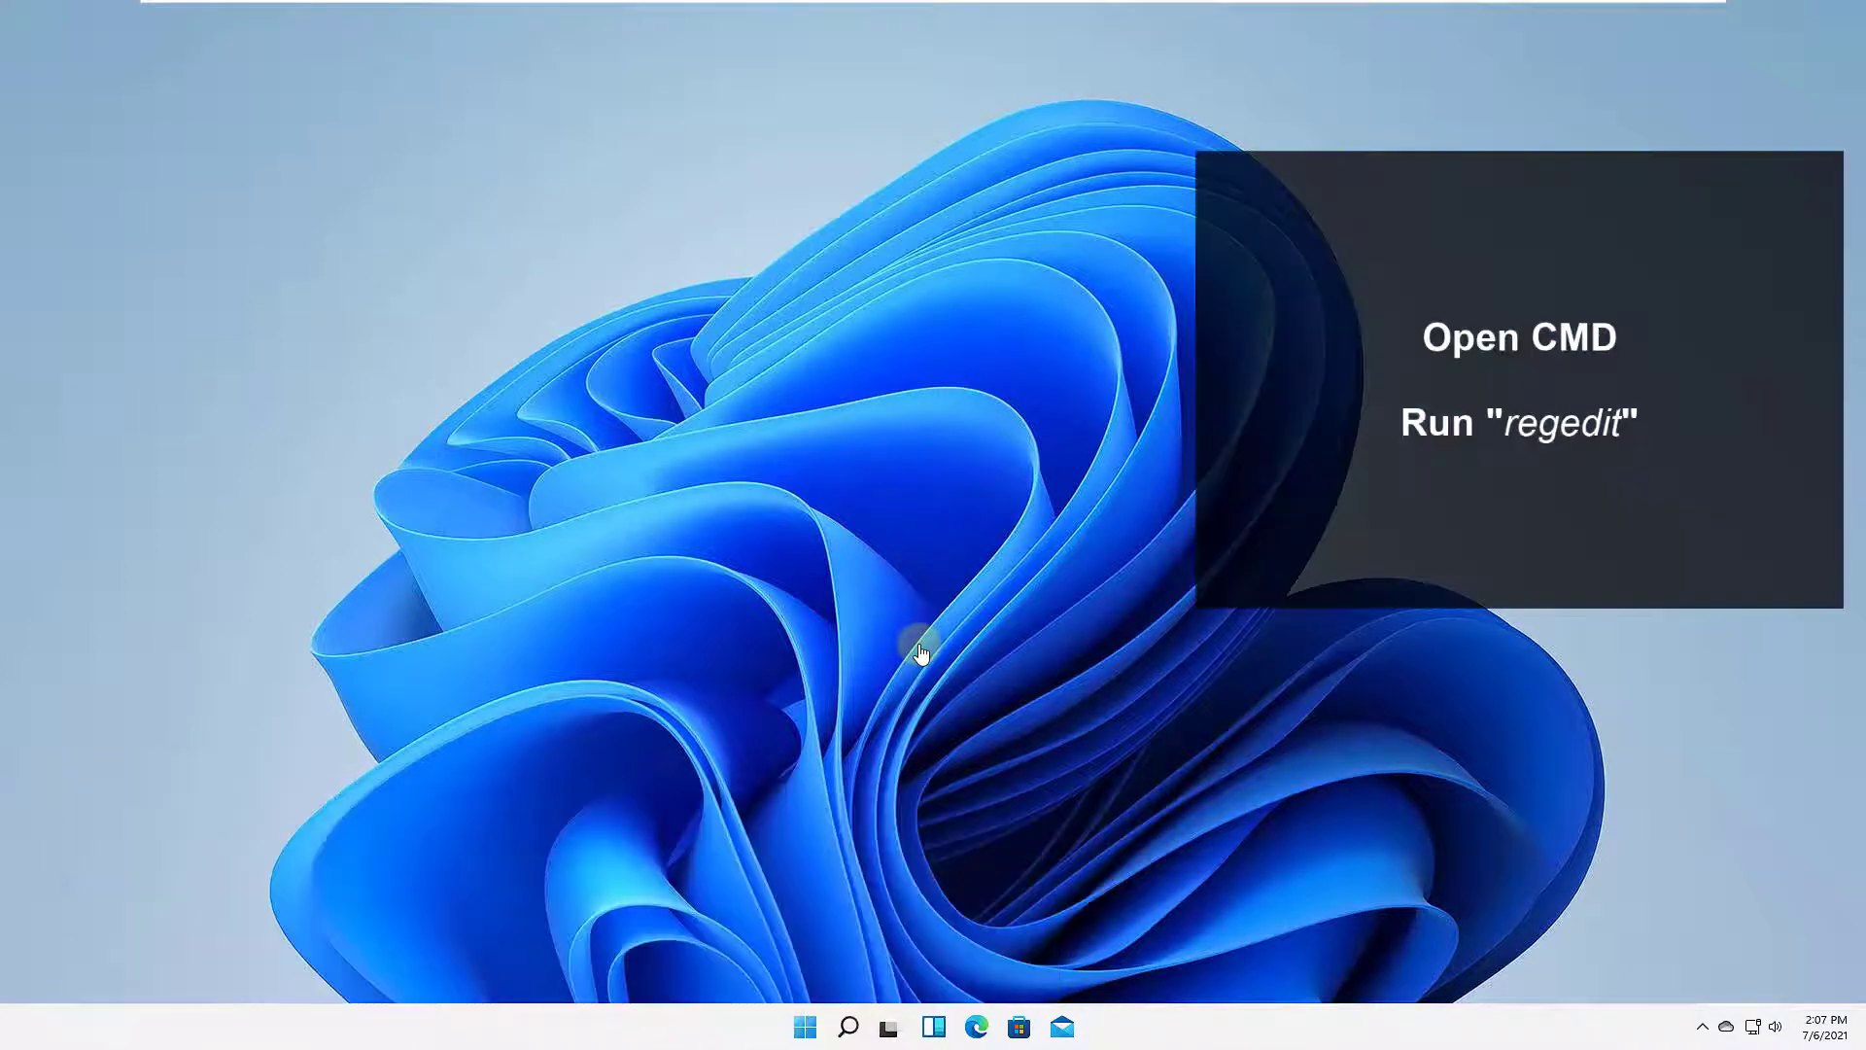
Launch the Registry Editor by running regedit in Command Prompt, and close both windows.
key("super+s")
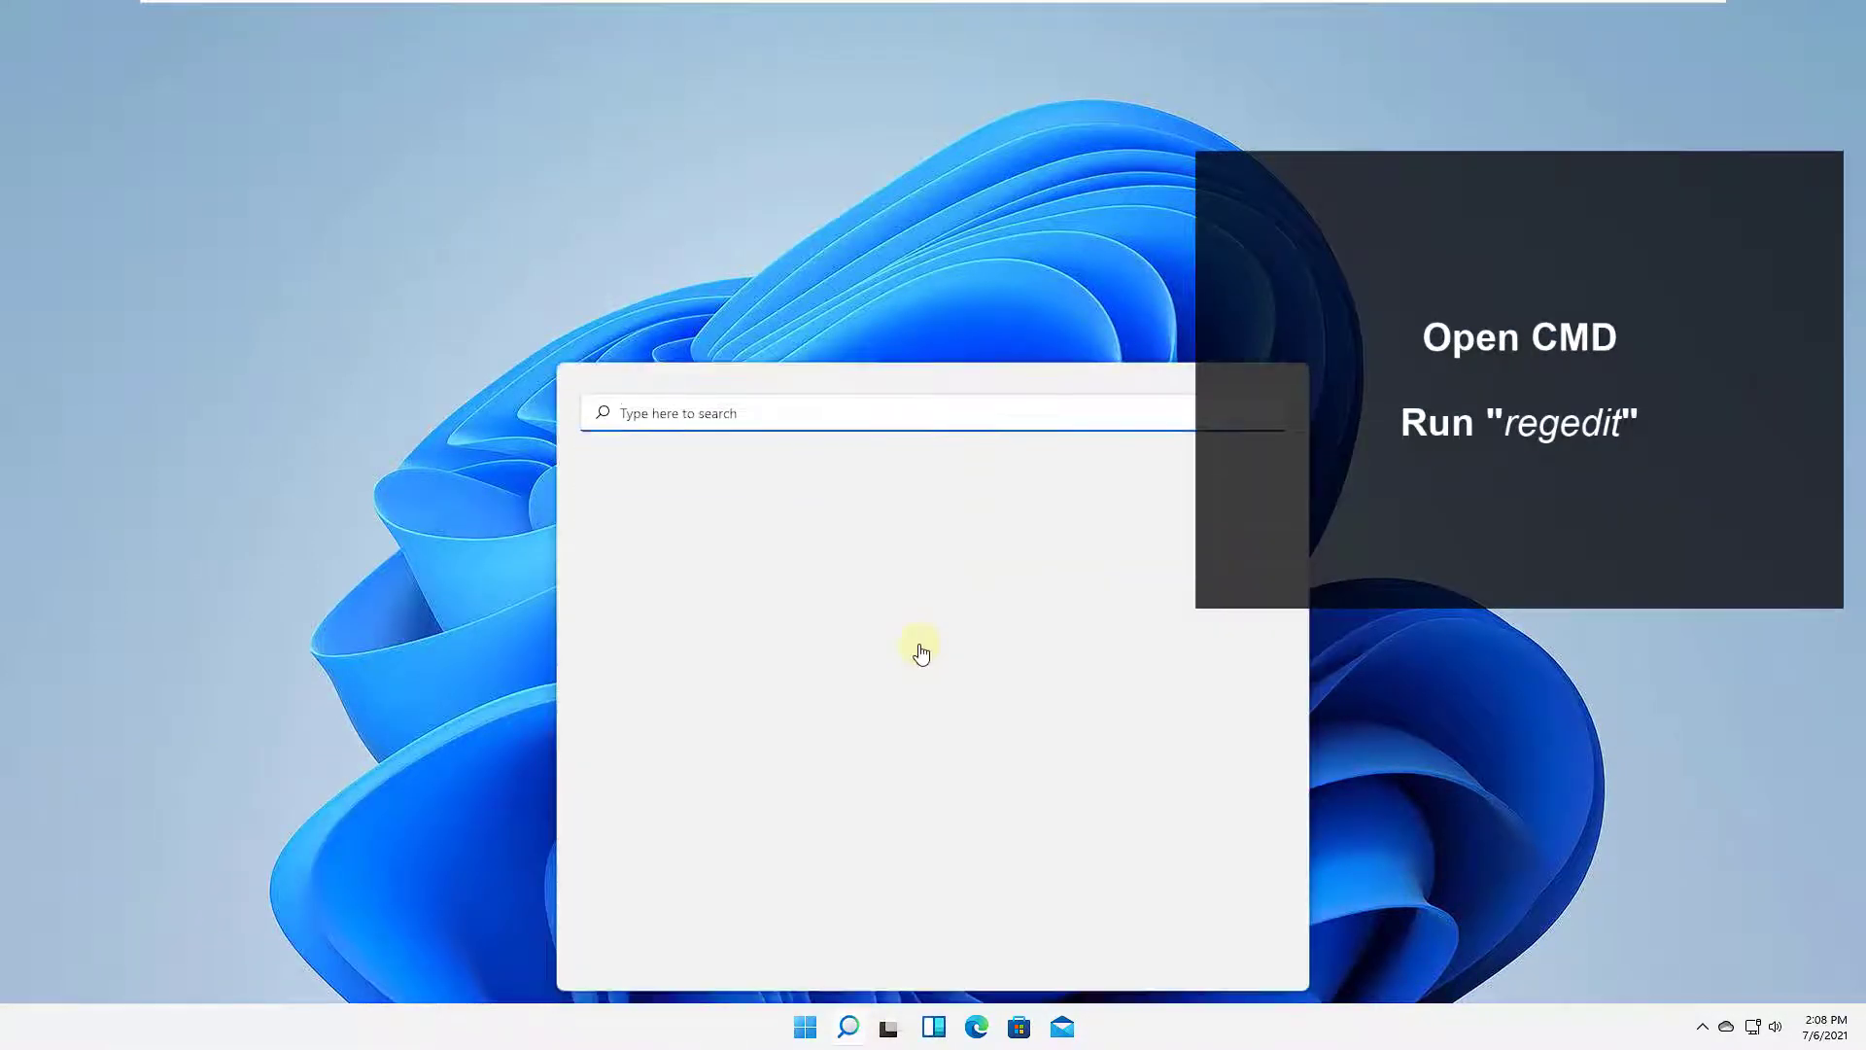
type("cmd")
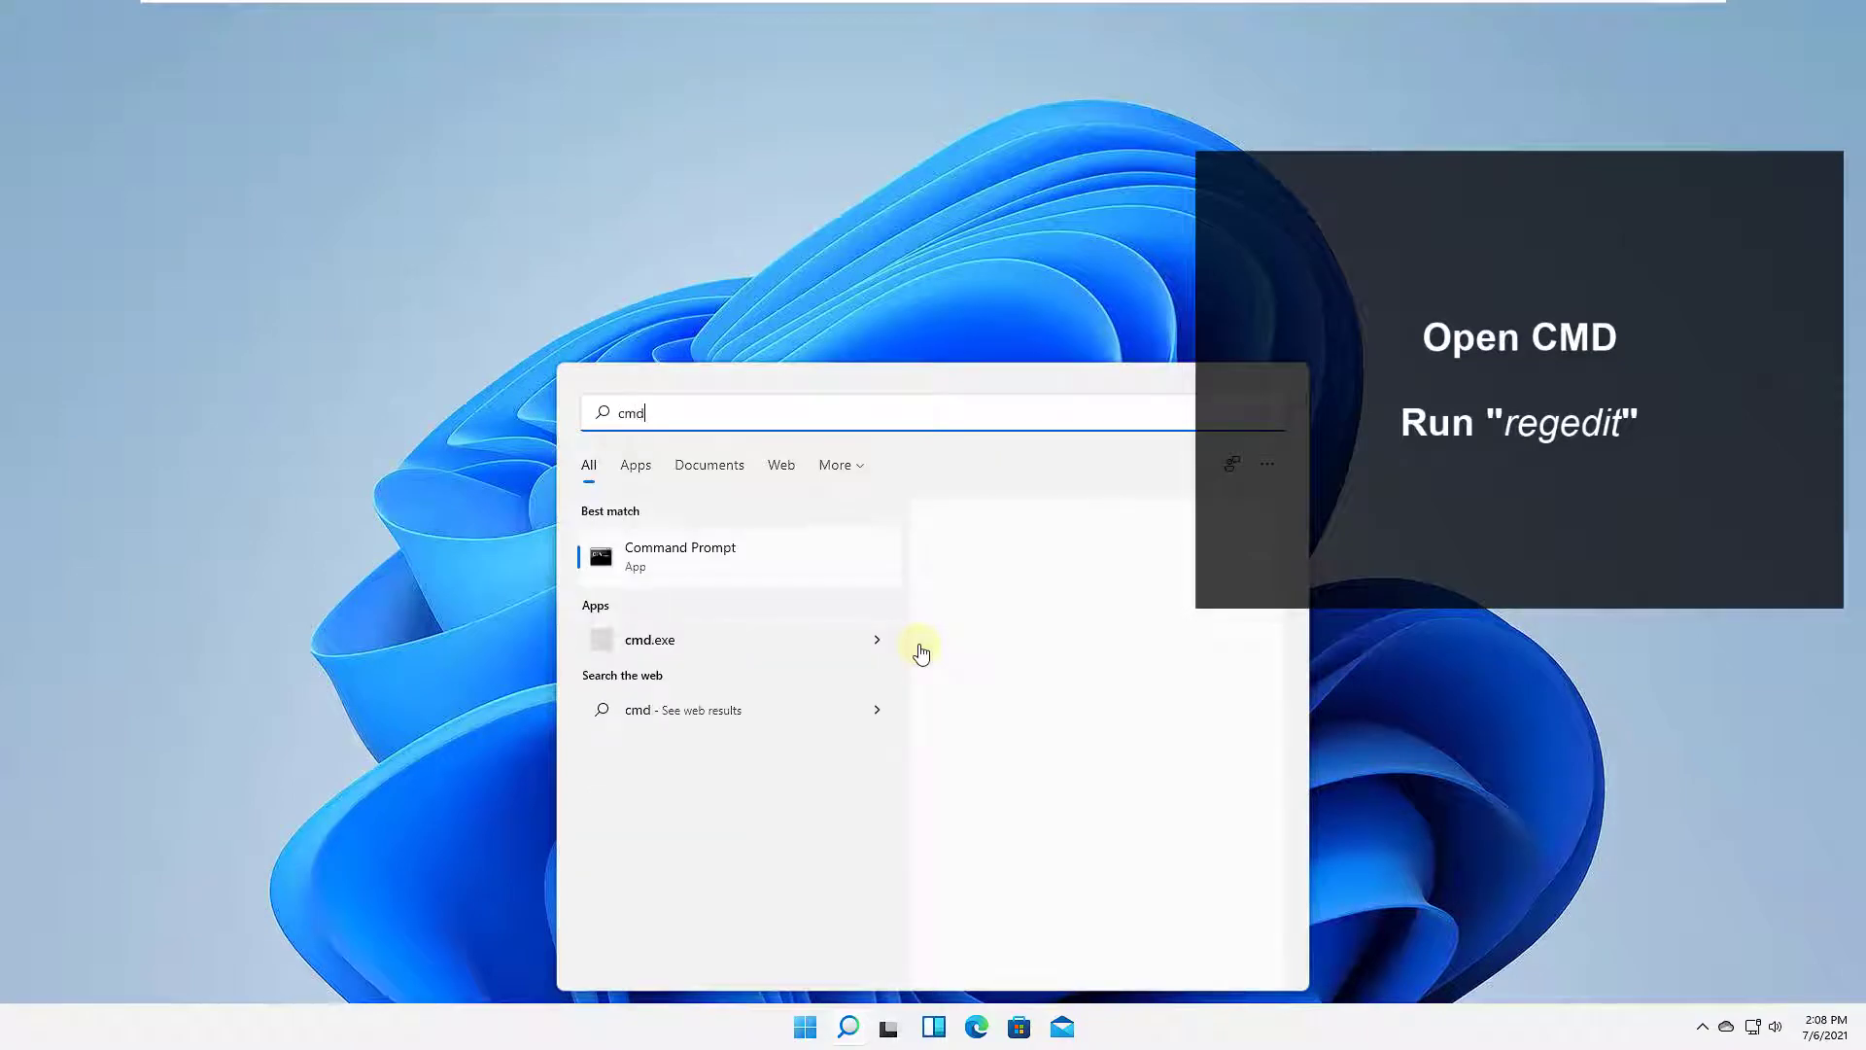
key("Return")
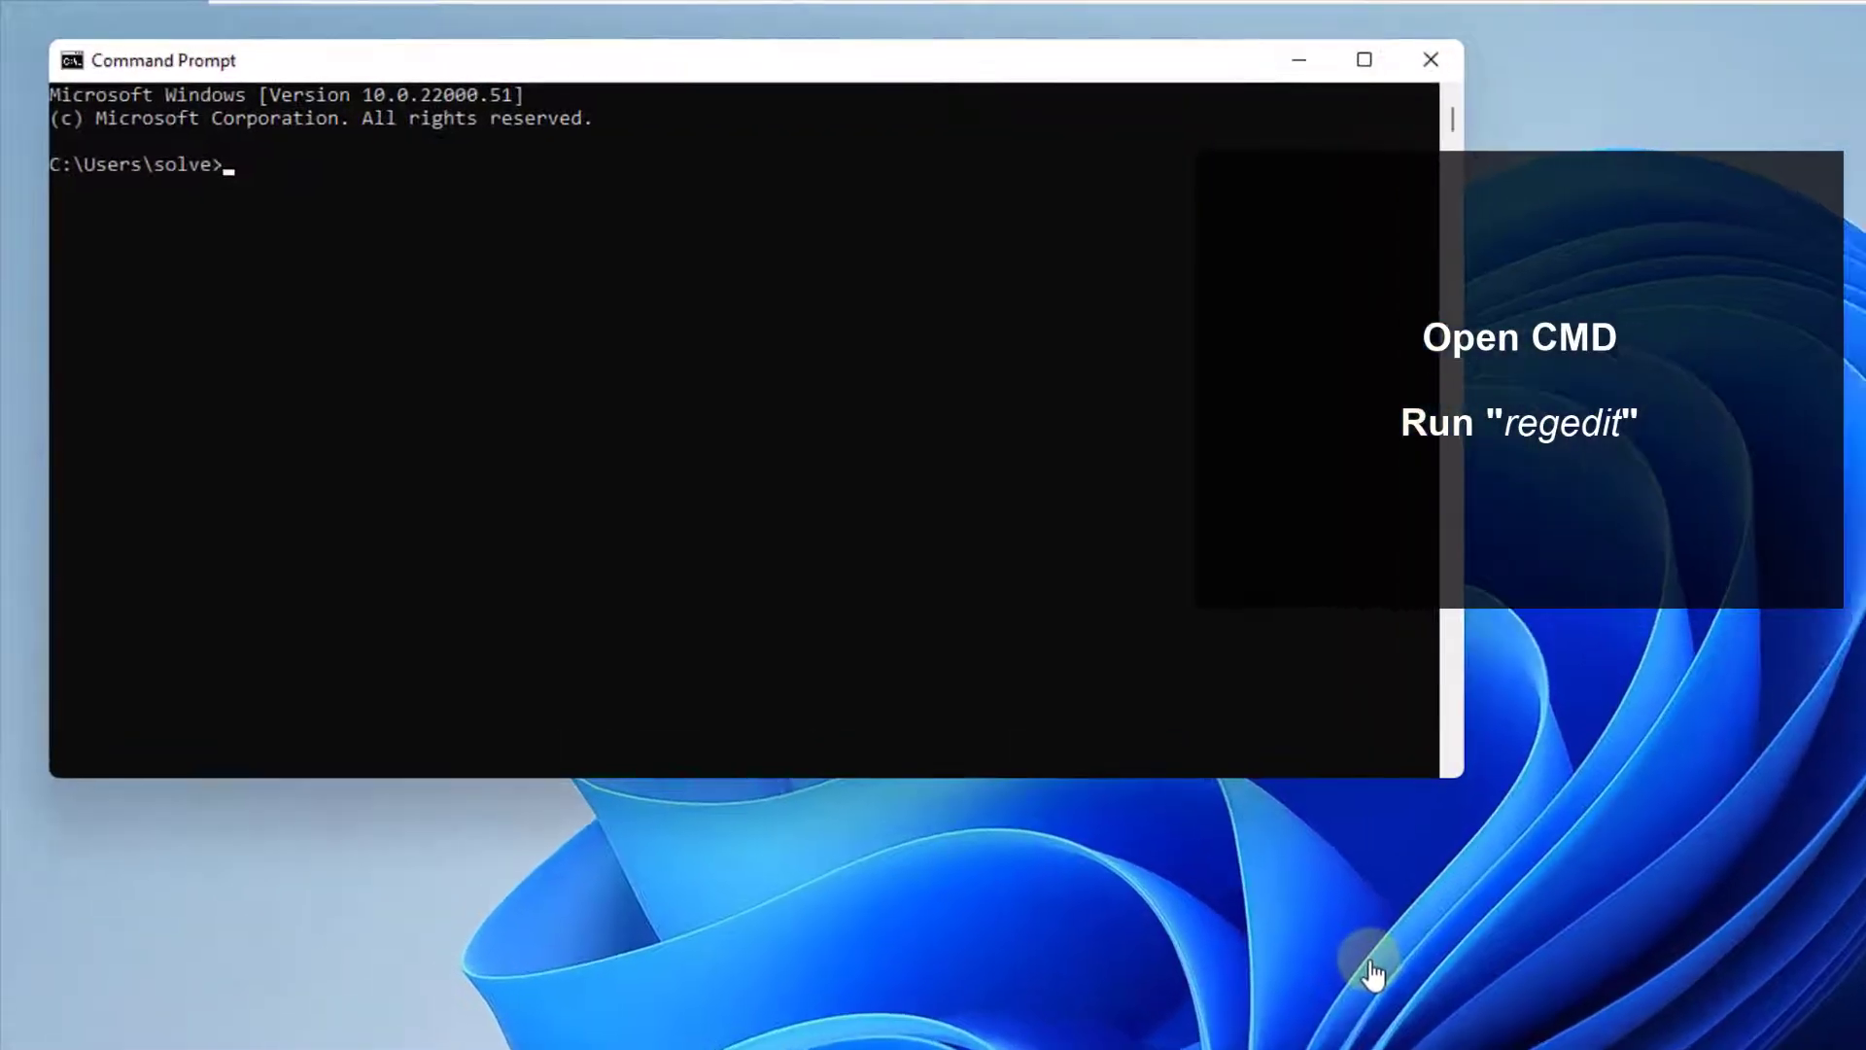
type("regedit")
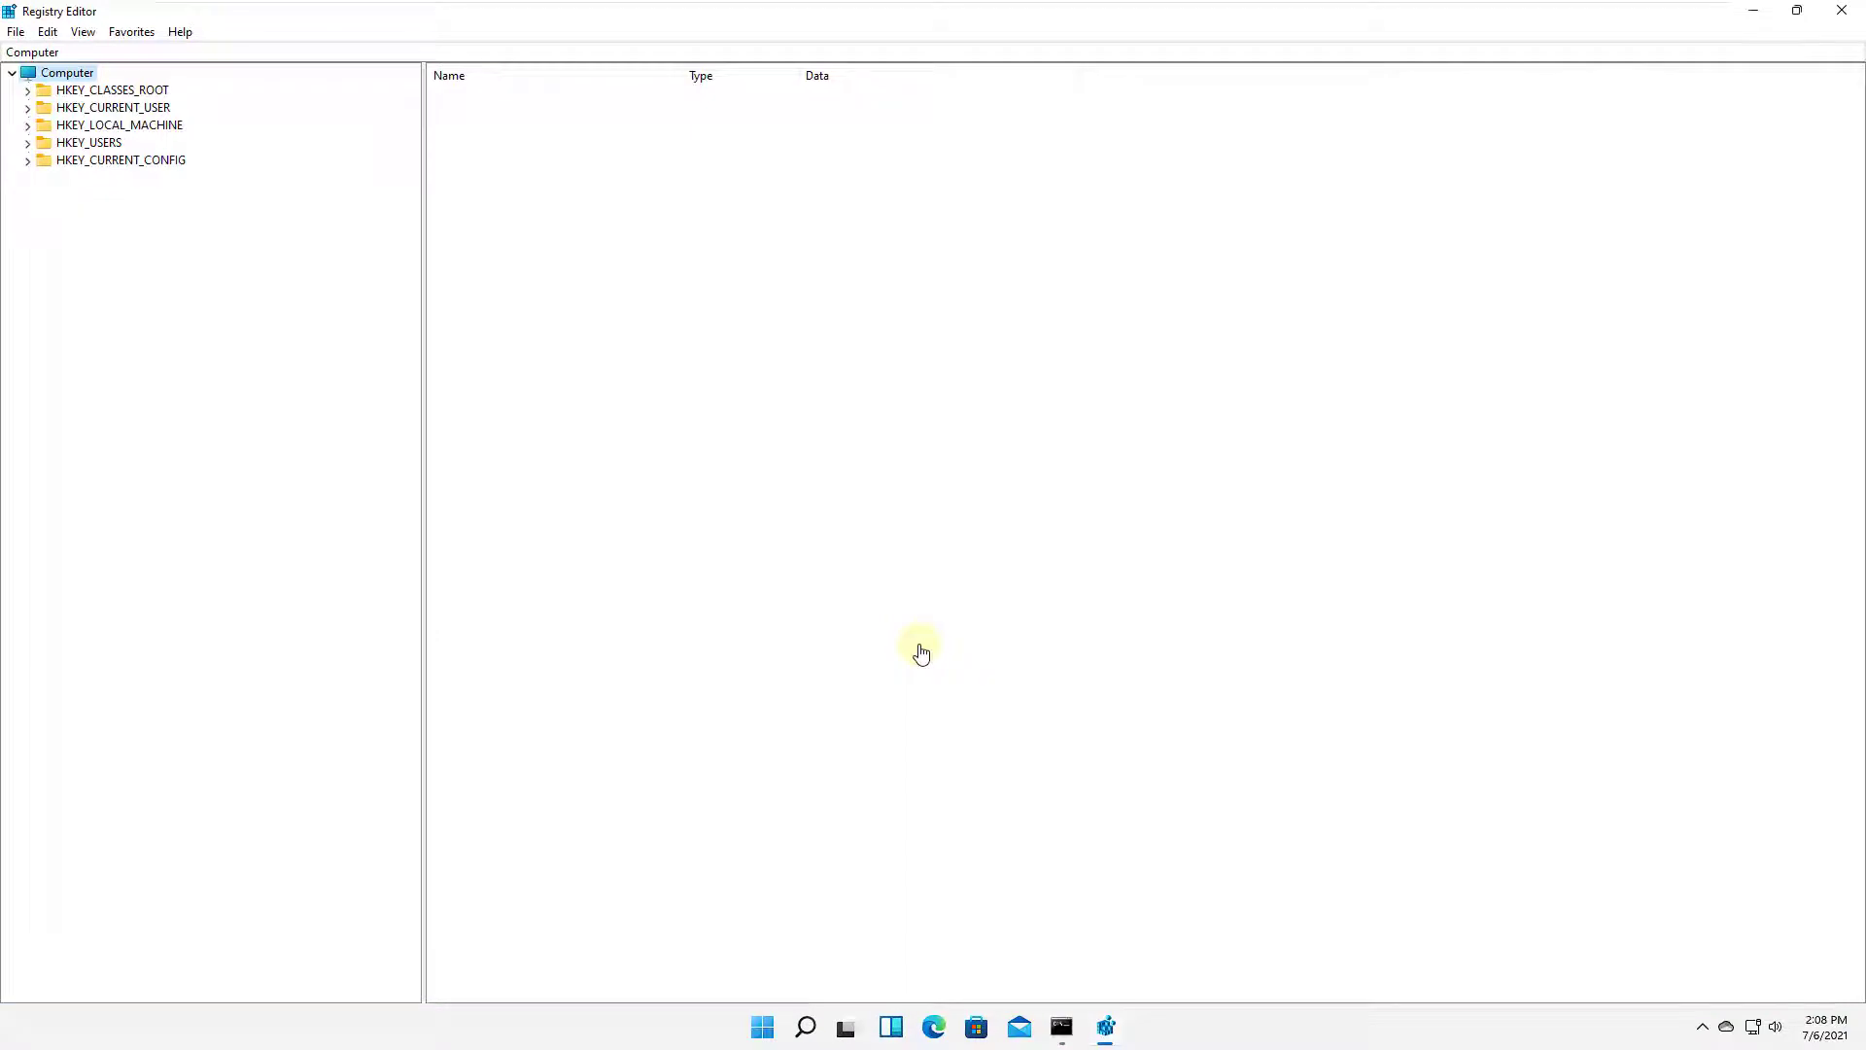
key("alt+F4")
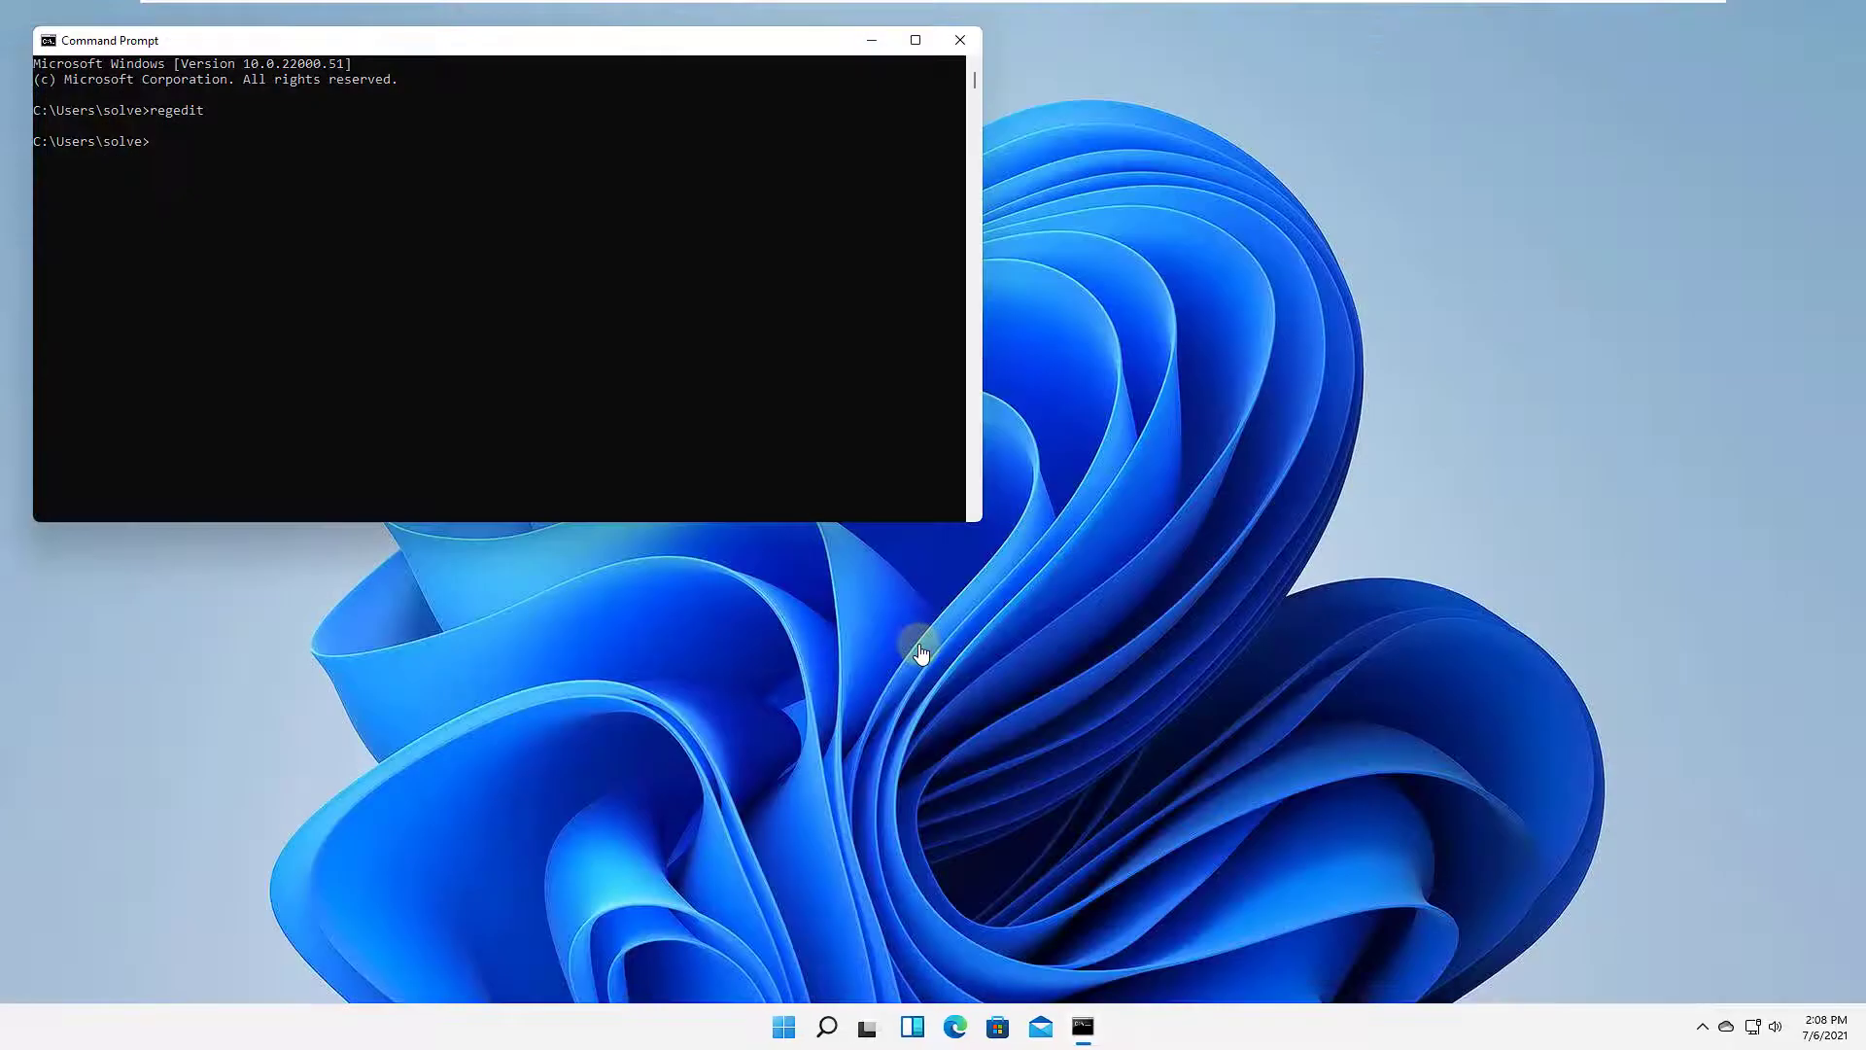
key("alt+F4")
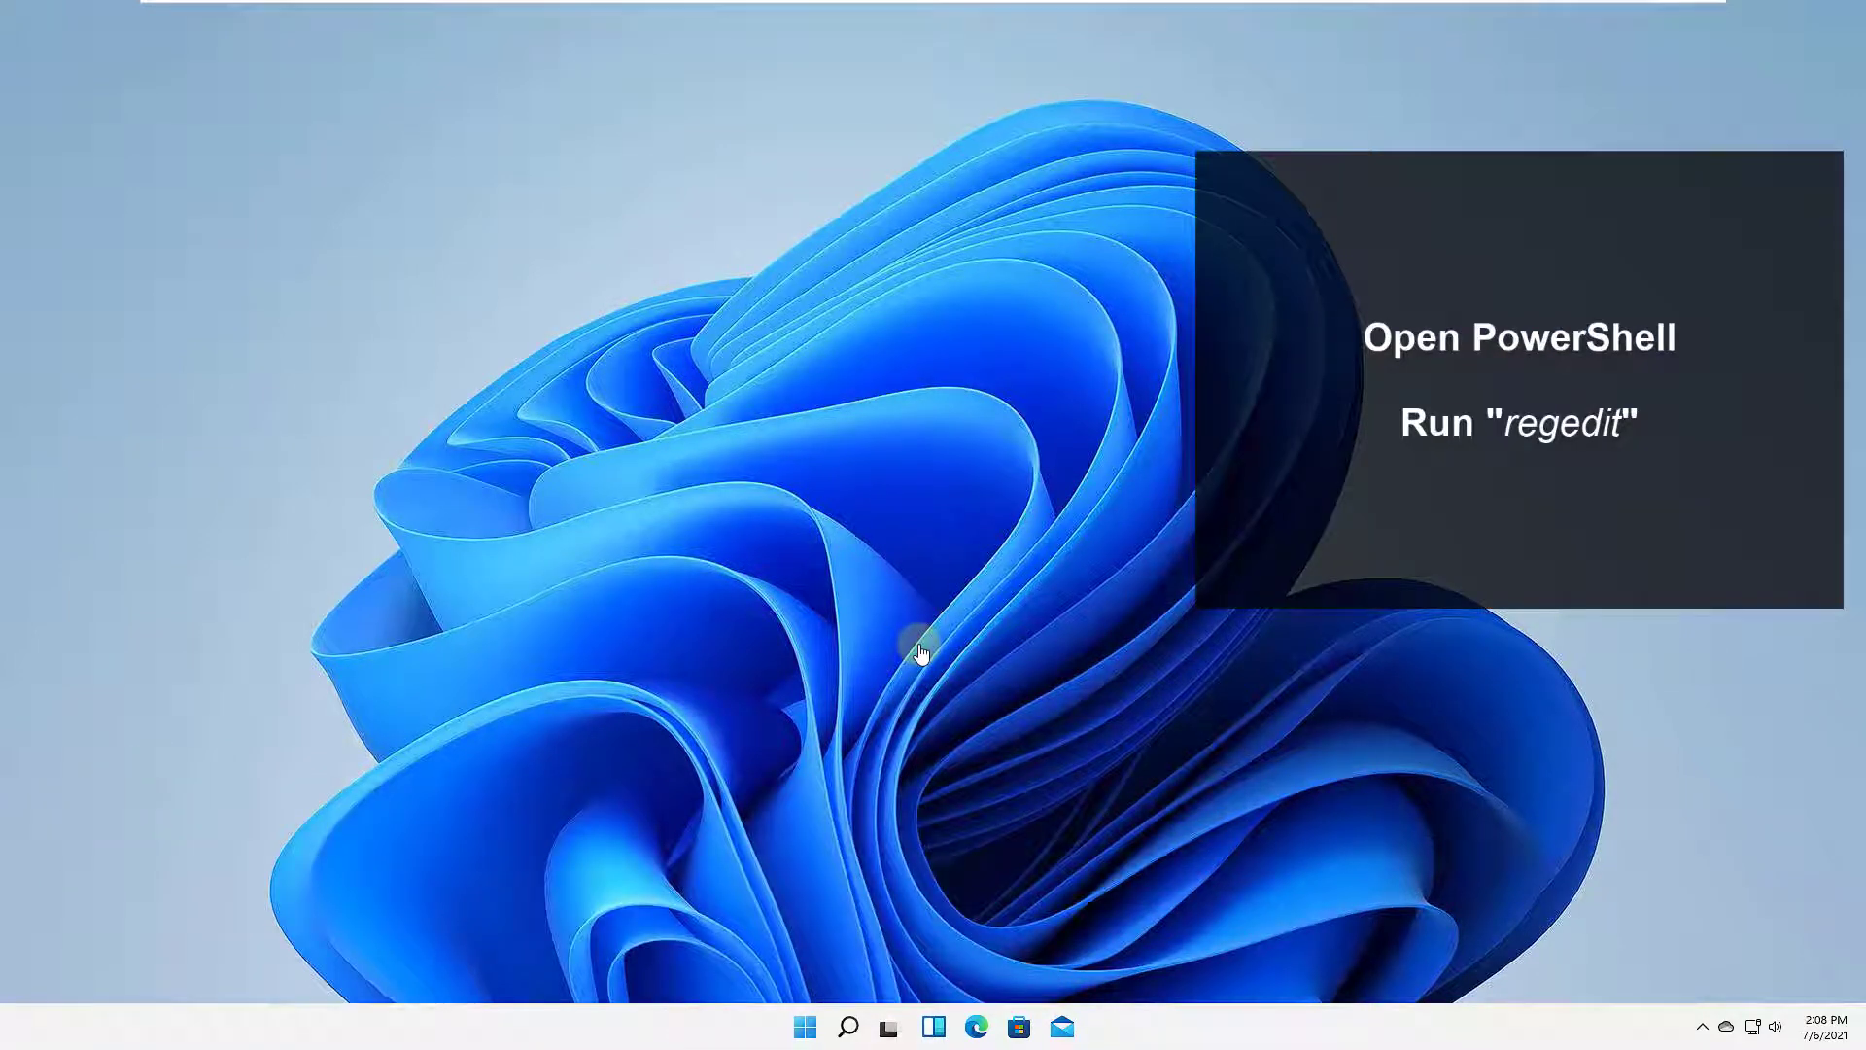
Launch the Registry Editor by running regedit in Windows PowerShell, allow it to make changes, and close both windows.
key("super+s")
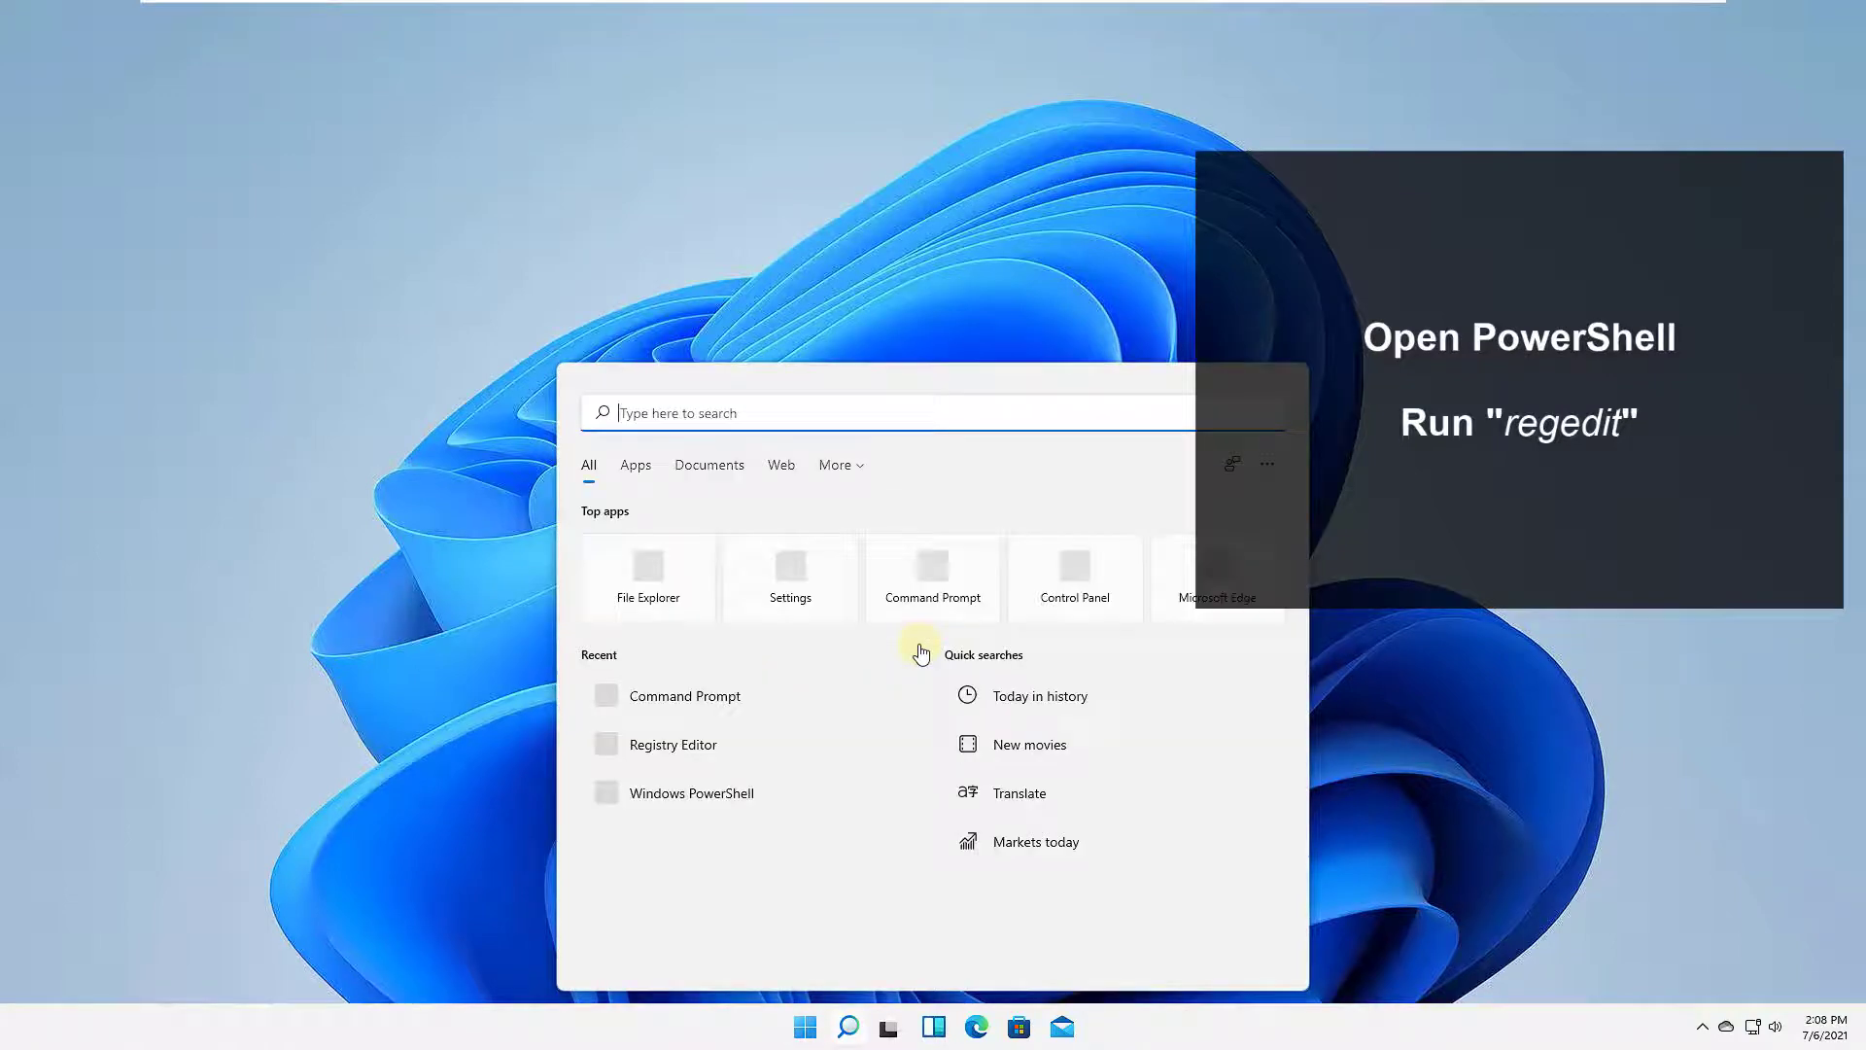
type("power")
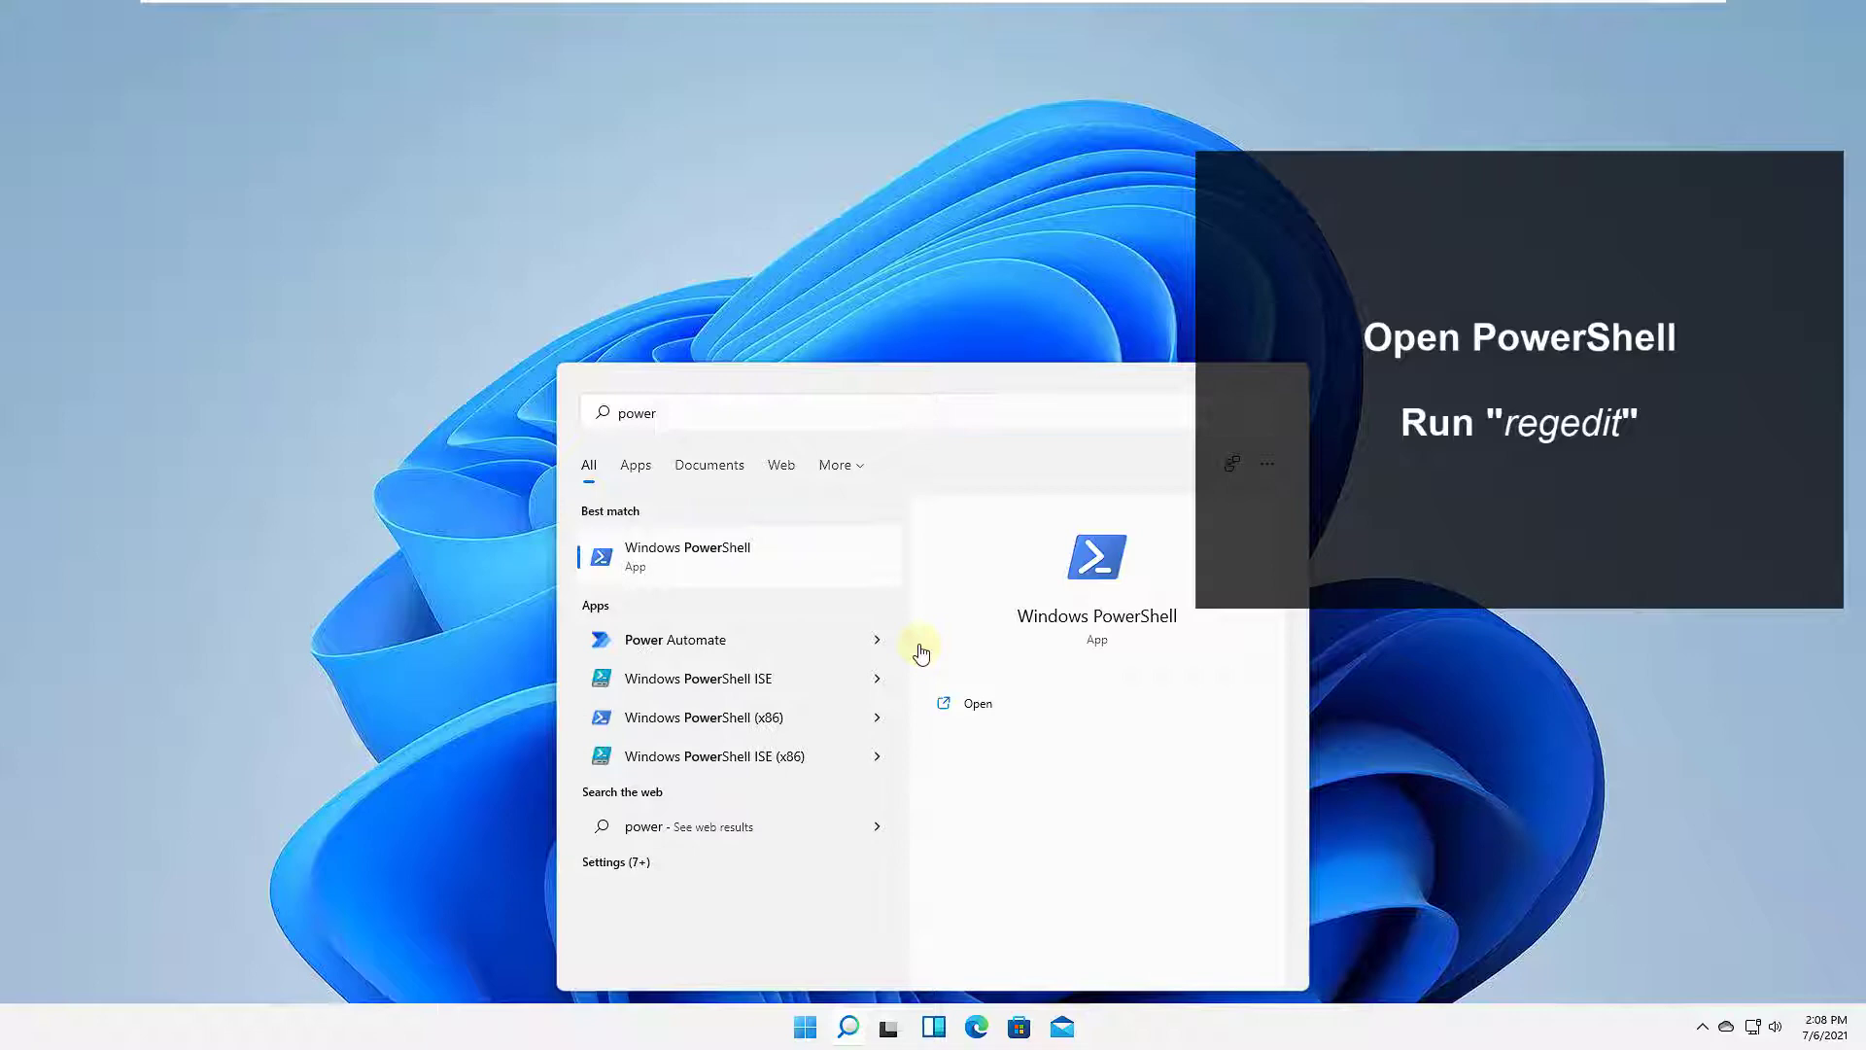
key("Return")
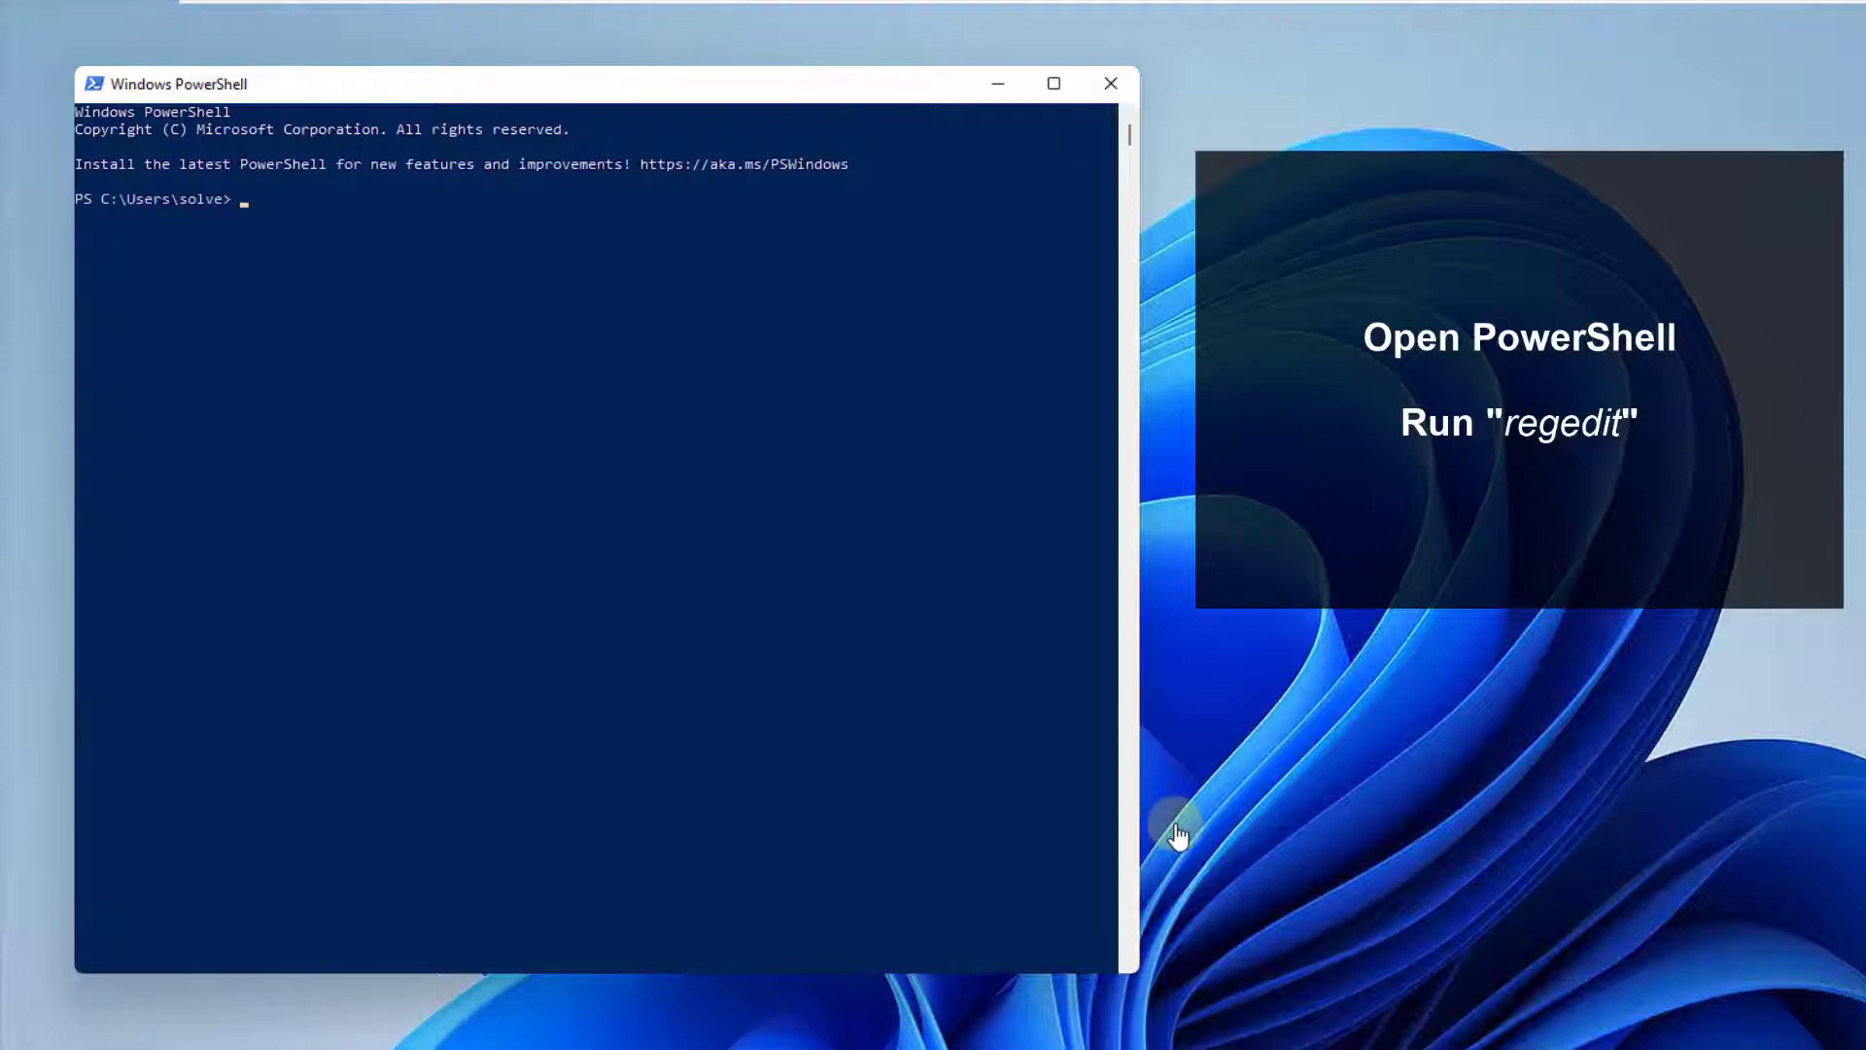
left_click(279, 404)
type("regedit")
key("Return")
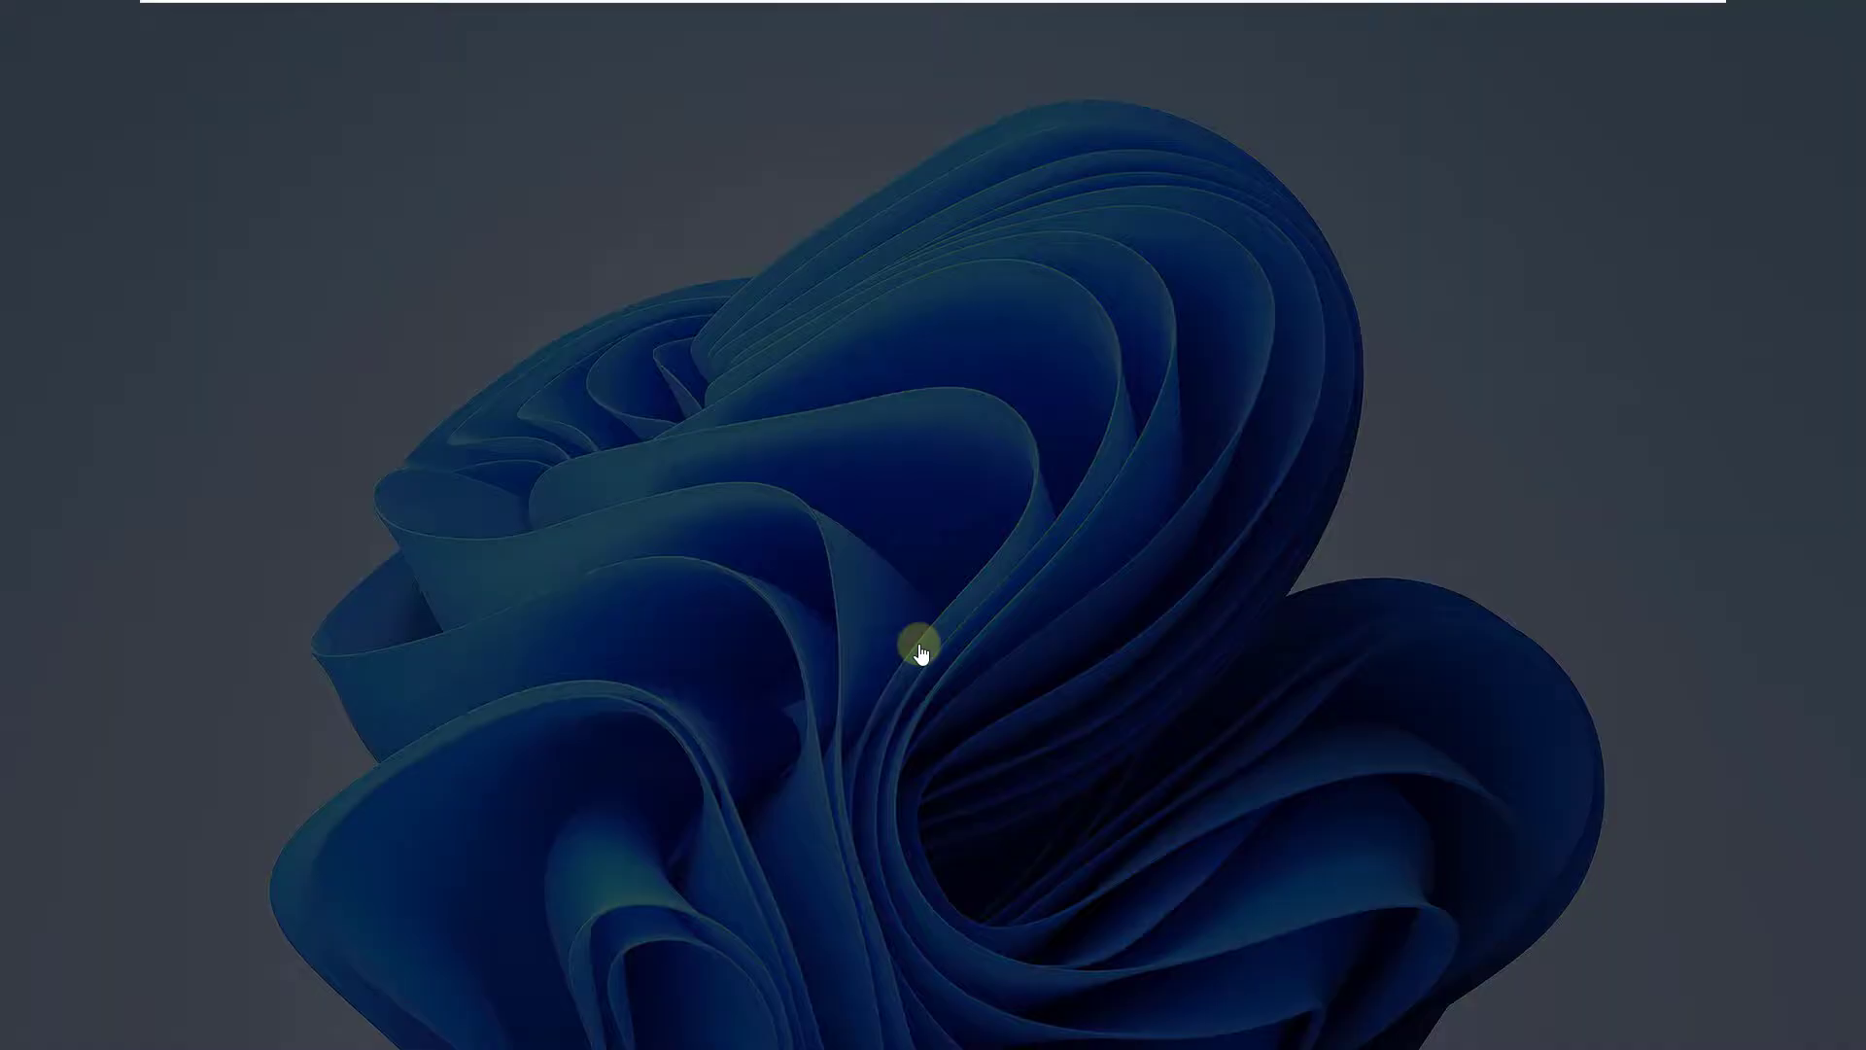
left_click(923, 652)
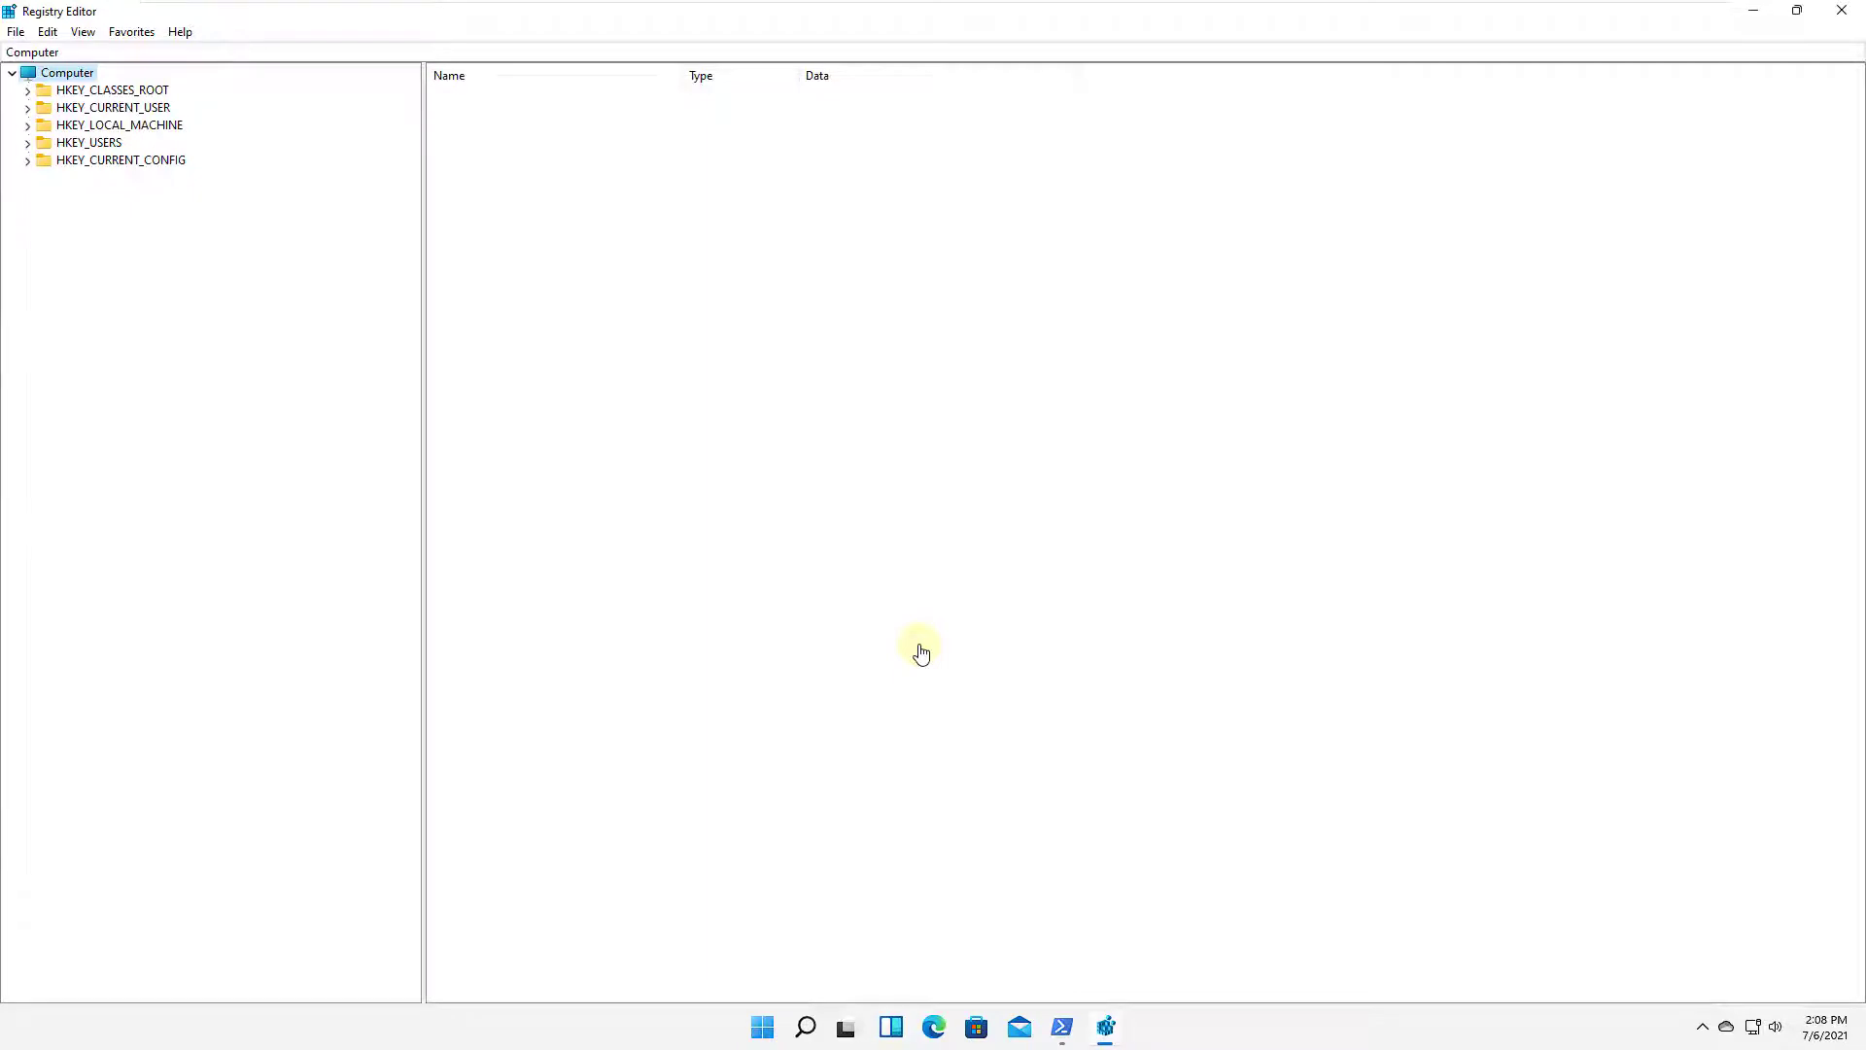
key("alt+F4")
key("alt+F4")
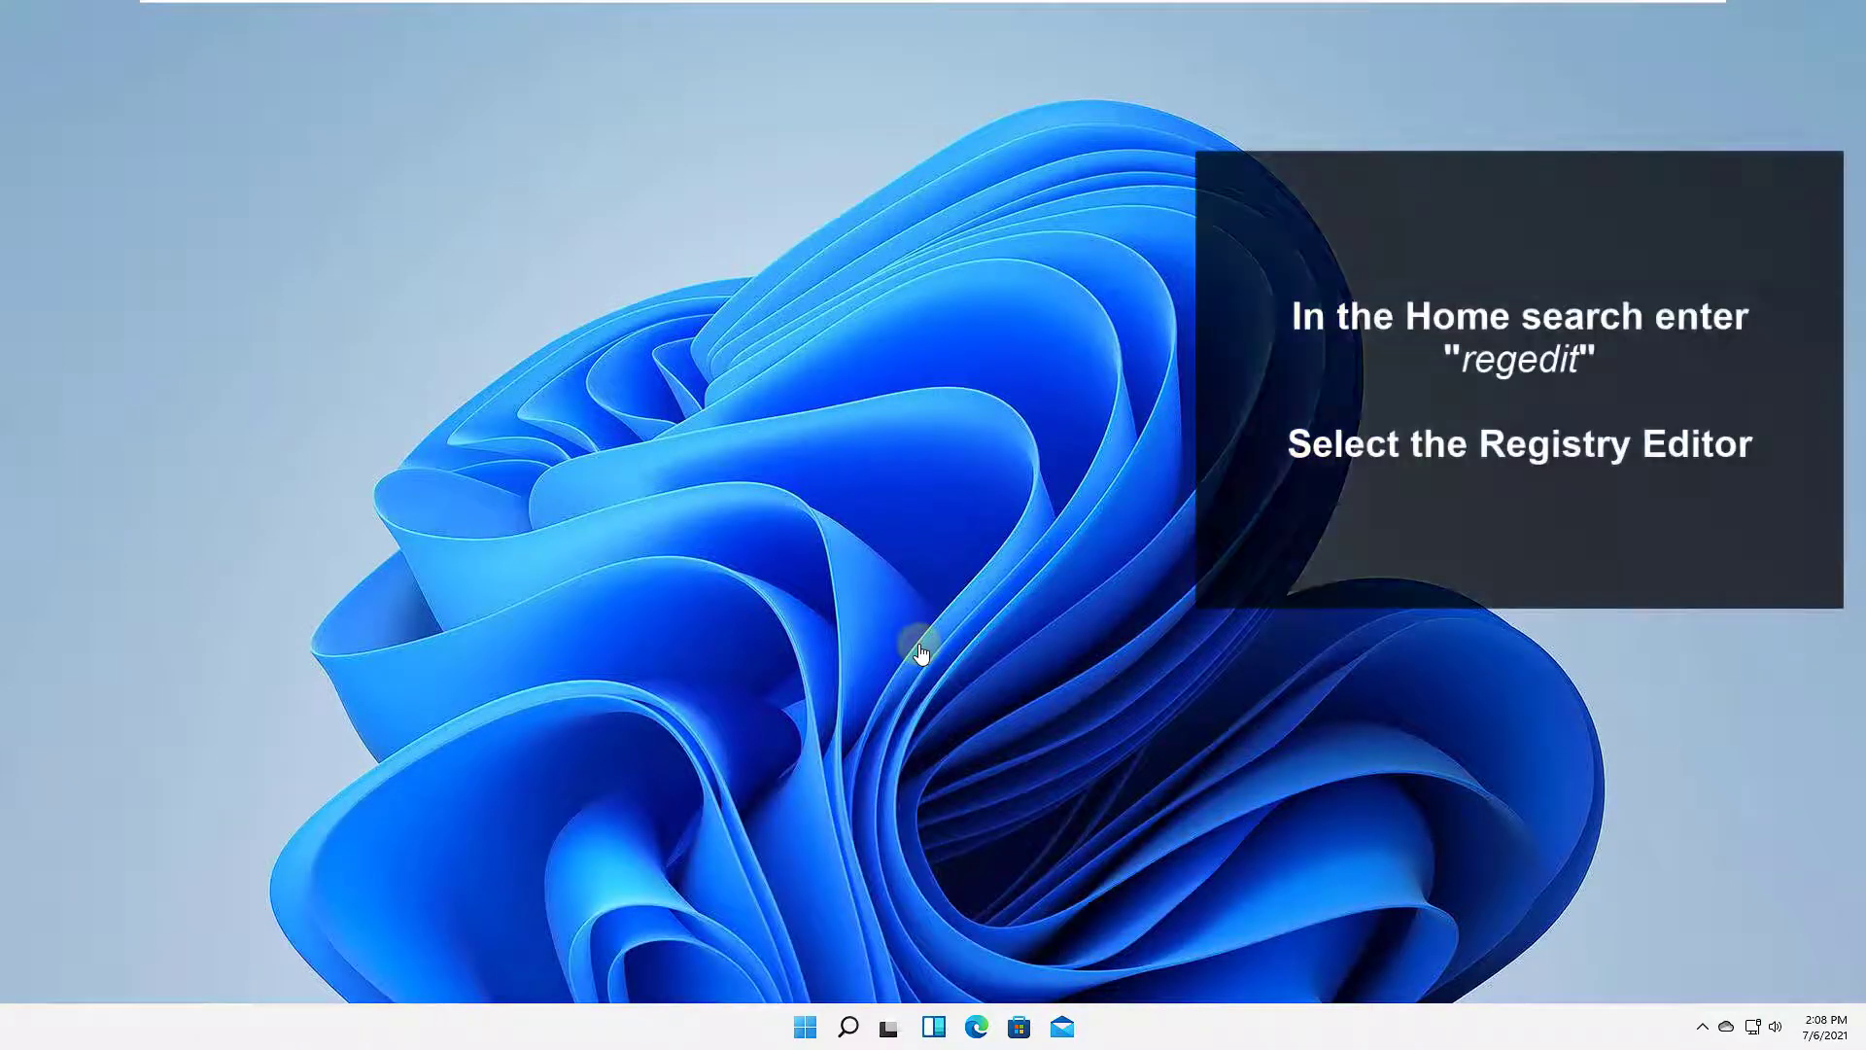
Launch the Registry Editor through a Windows search for regedit and allow it to make changes to the device.
key("super+s")
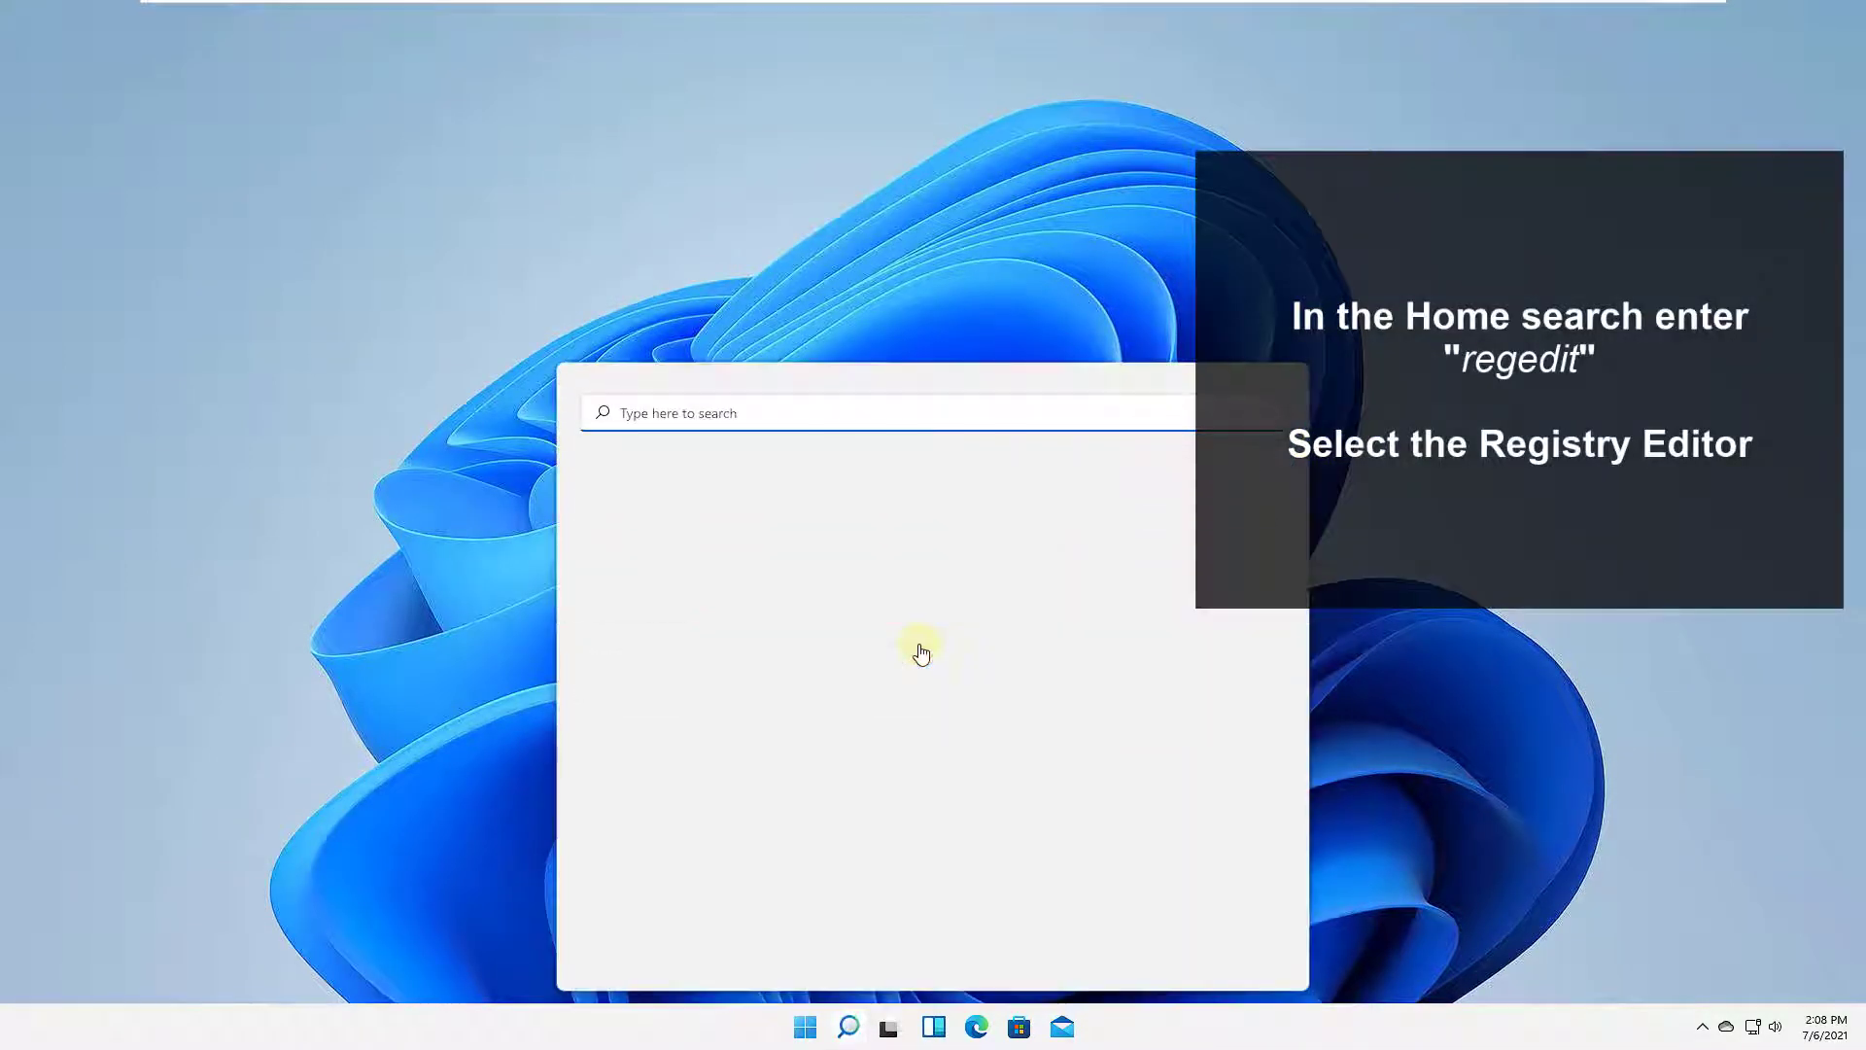
type("regedit")
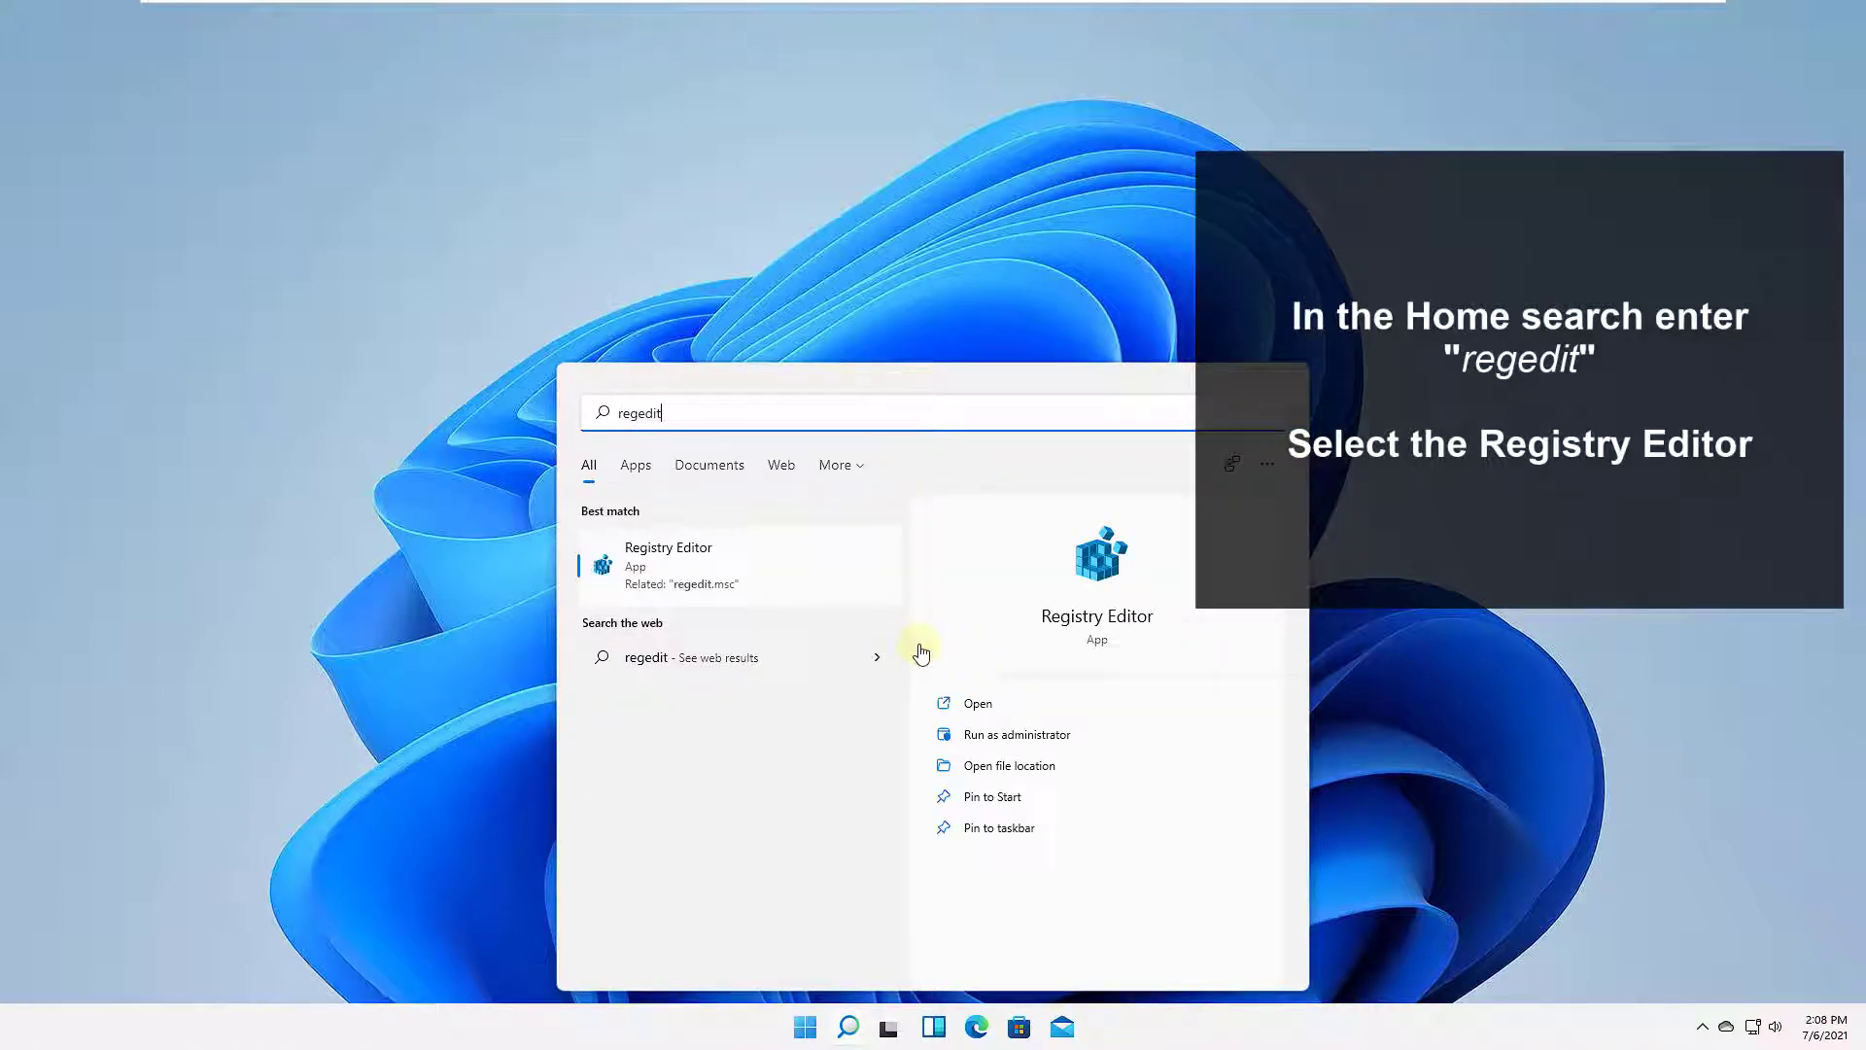
key("Return")
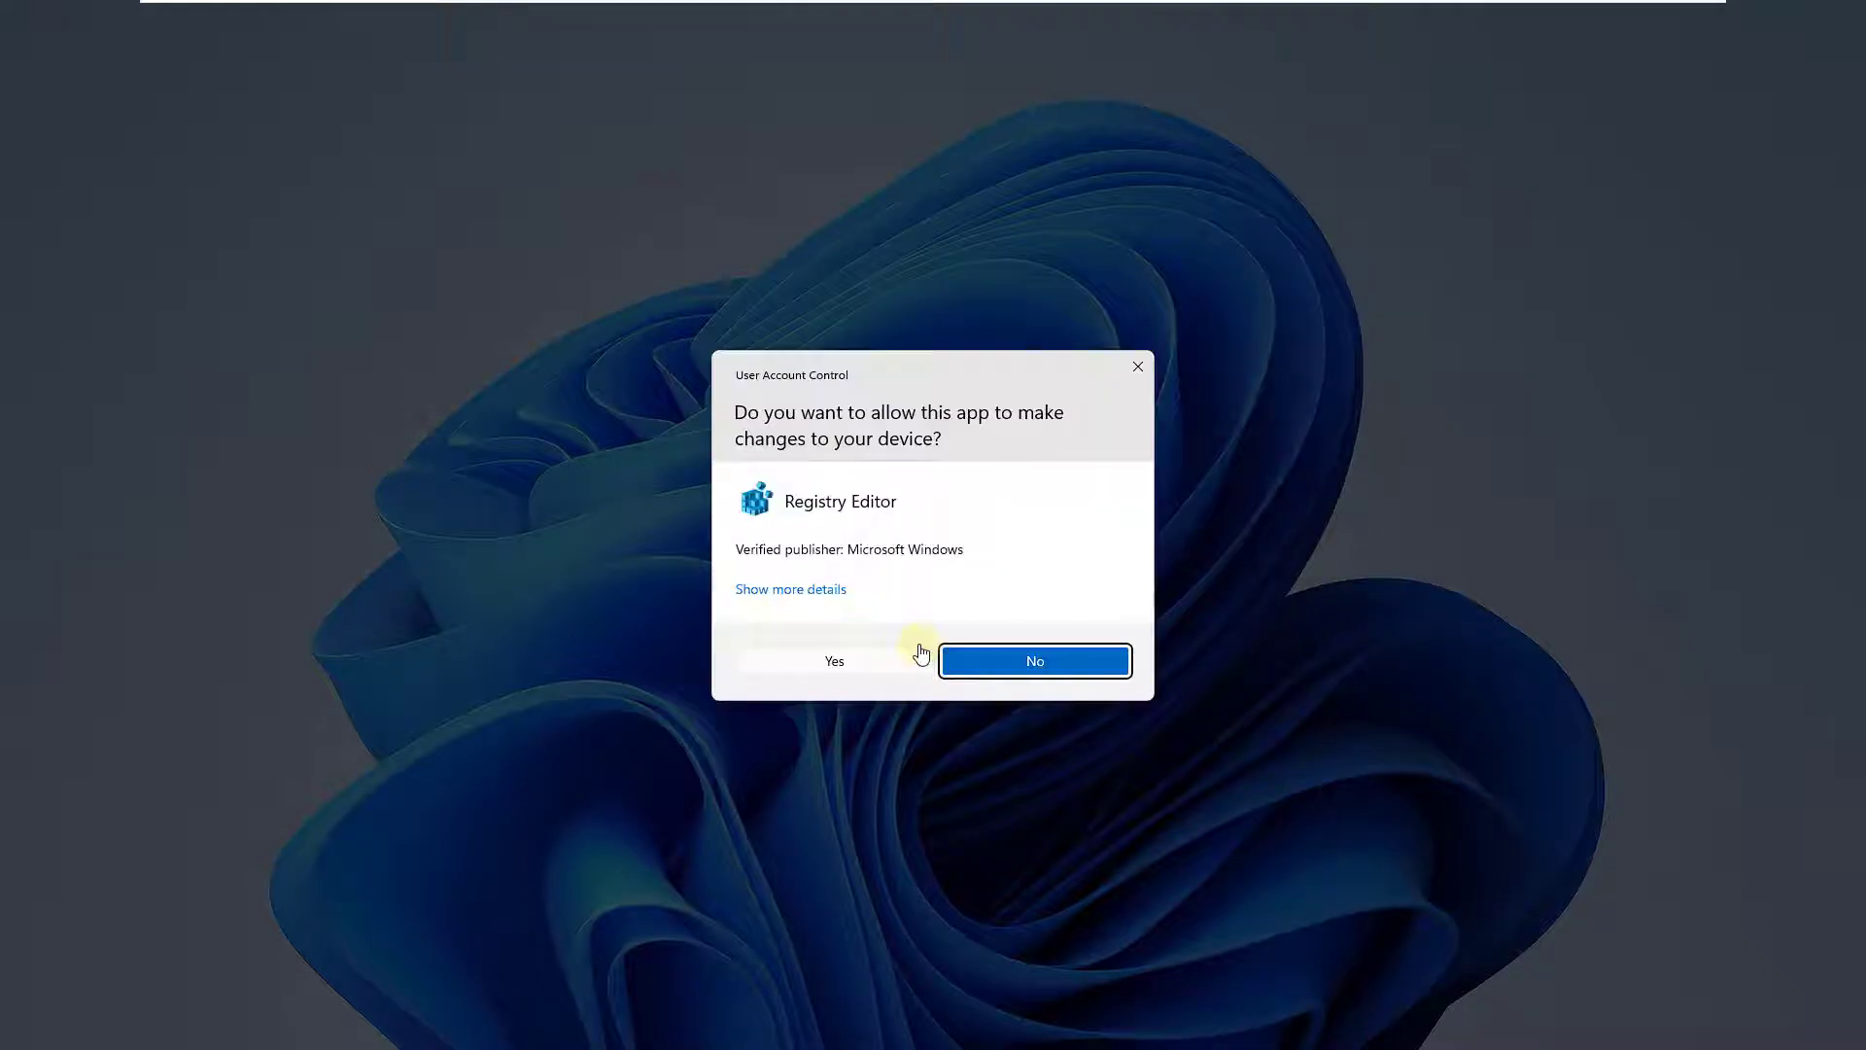
left_click(921, 652)
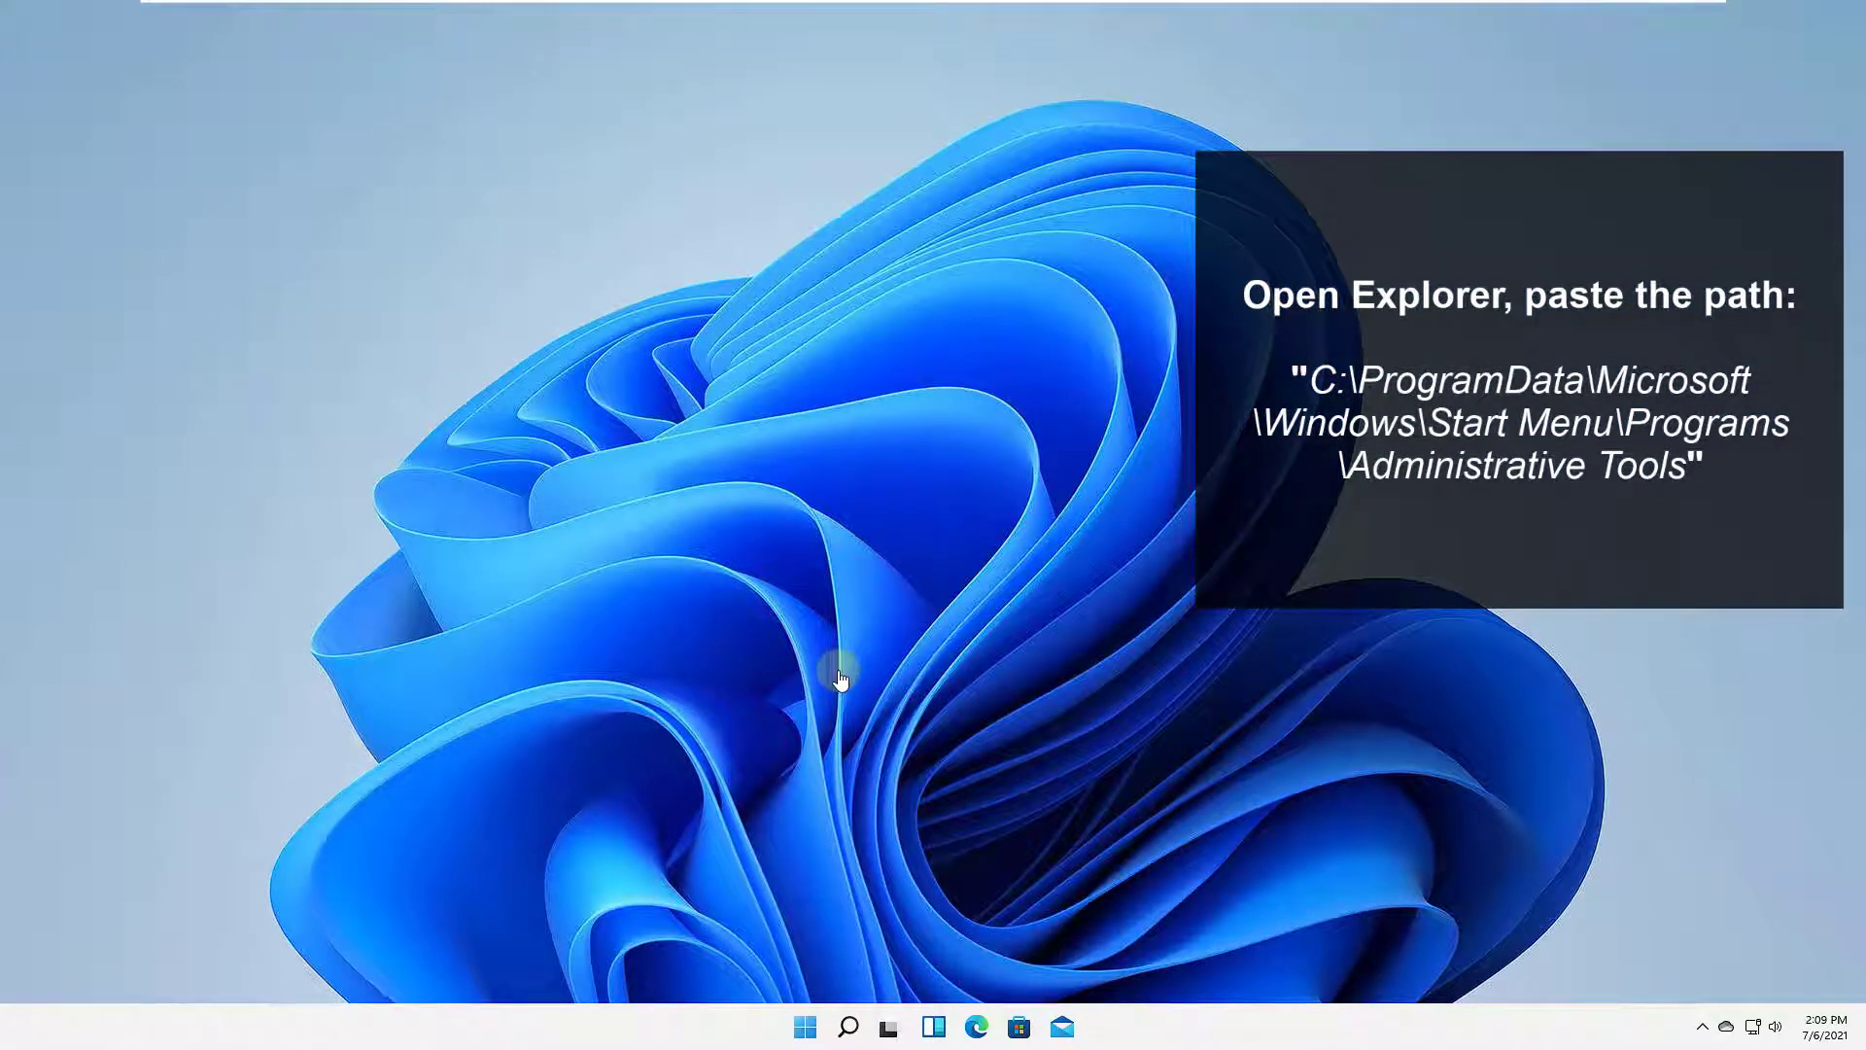
Open the folder C:\ProgramData\Microsoft\Windows\Start Menu\Programs\Administrative Tools in File Explorer.
key("super+e")
key("alt+d")
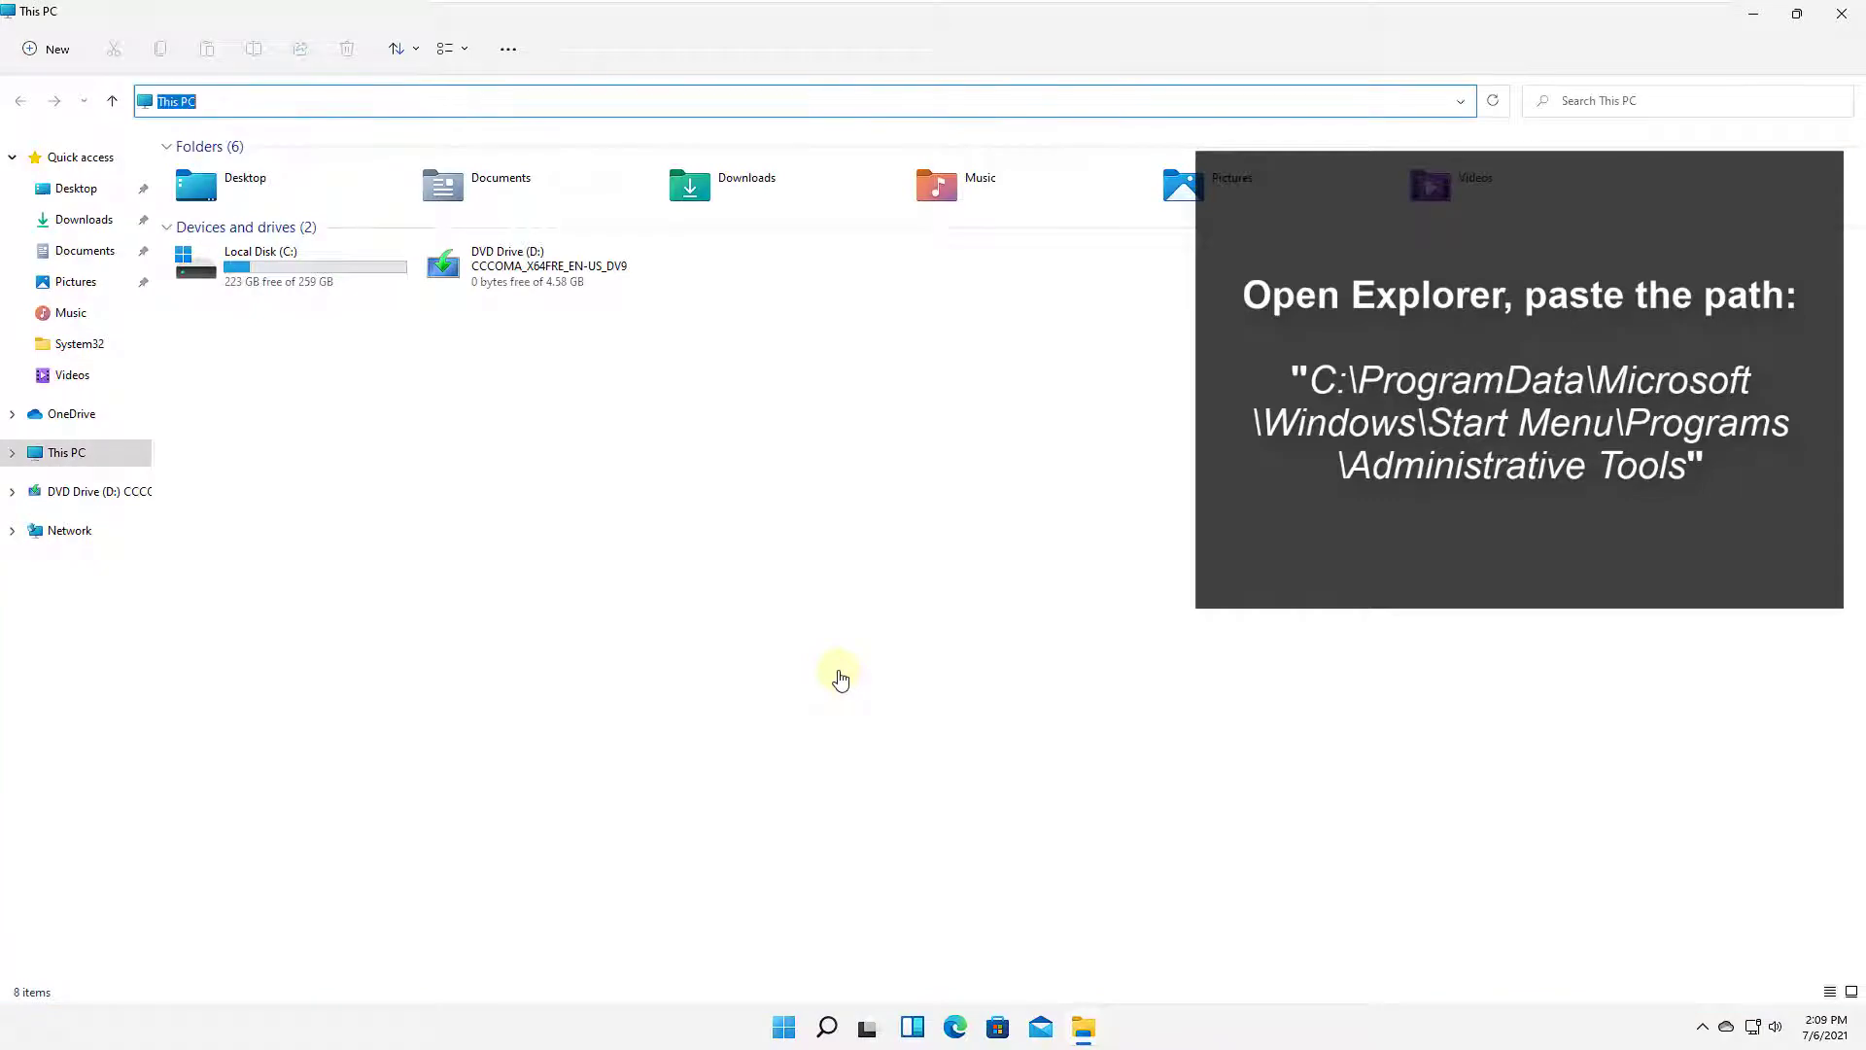
type("C:\\ProgramData\\Microsoft\\Windows\\Start Menu\\Programs\\Administrative Tools")
key("Return")
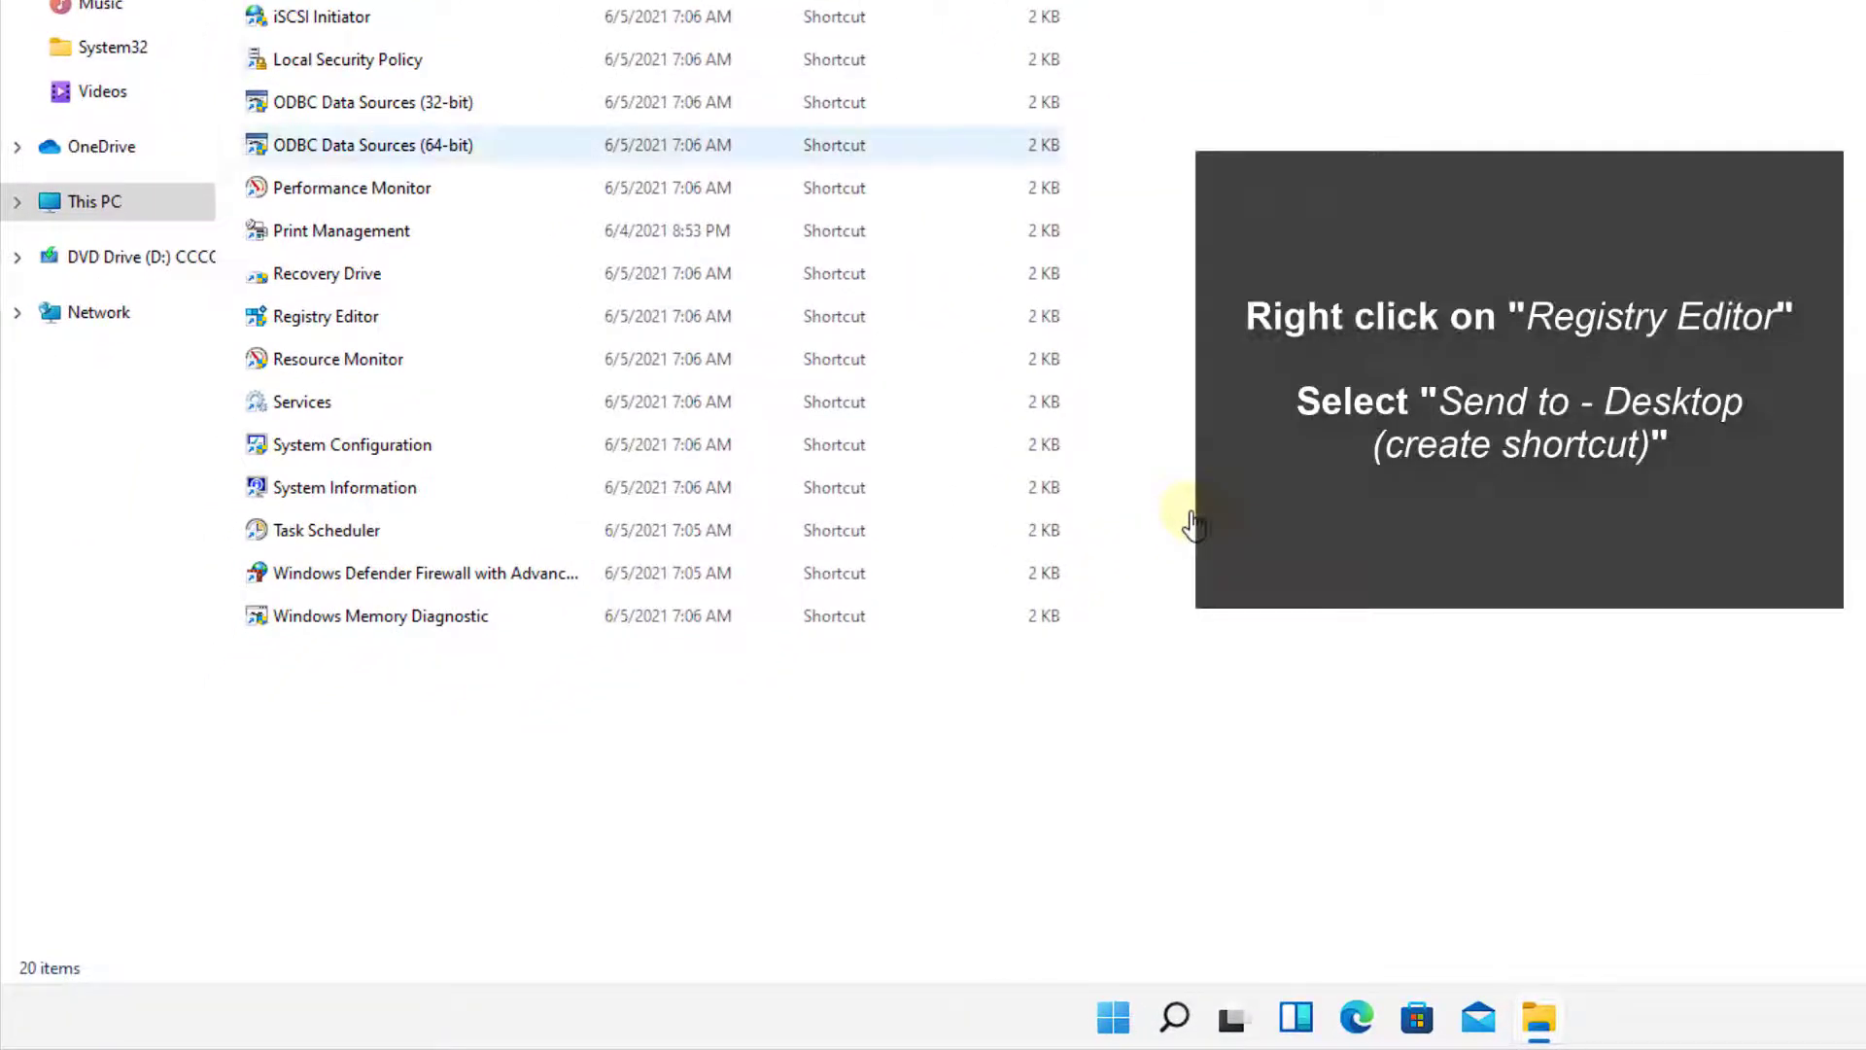
Send the Registry Editor item to the desktop as a shortcut and close File Explorer.
right_click(326, 317)
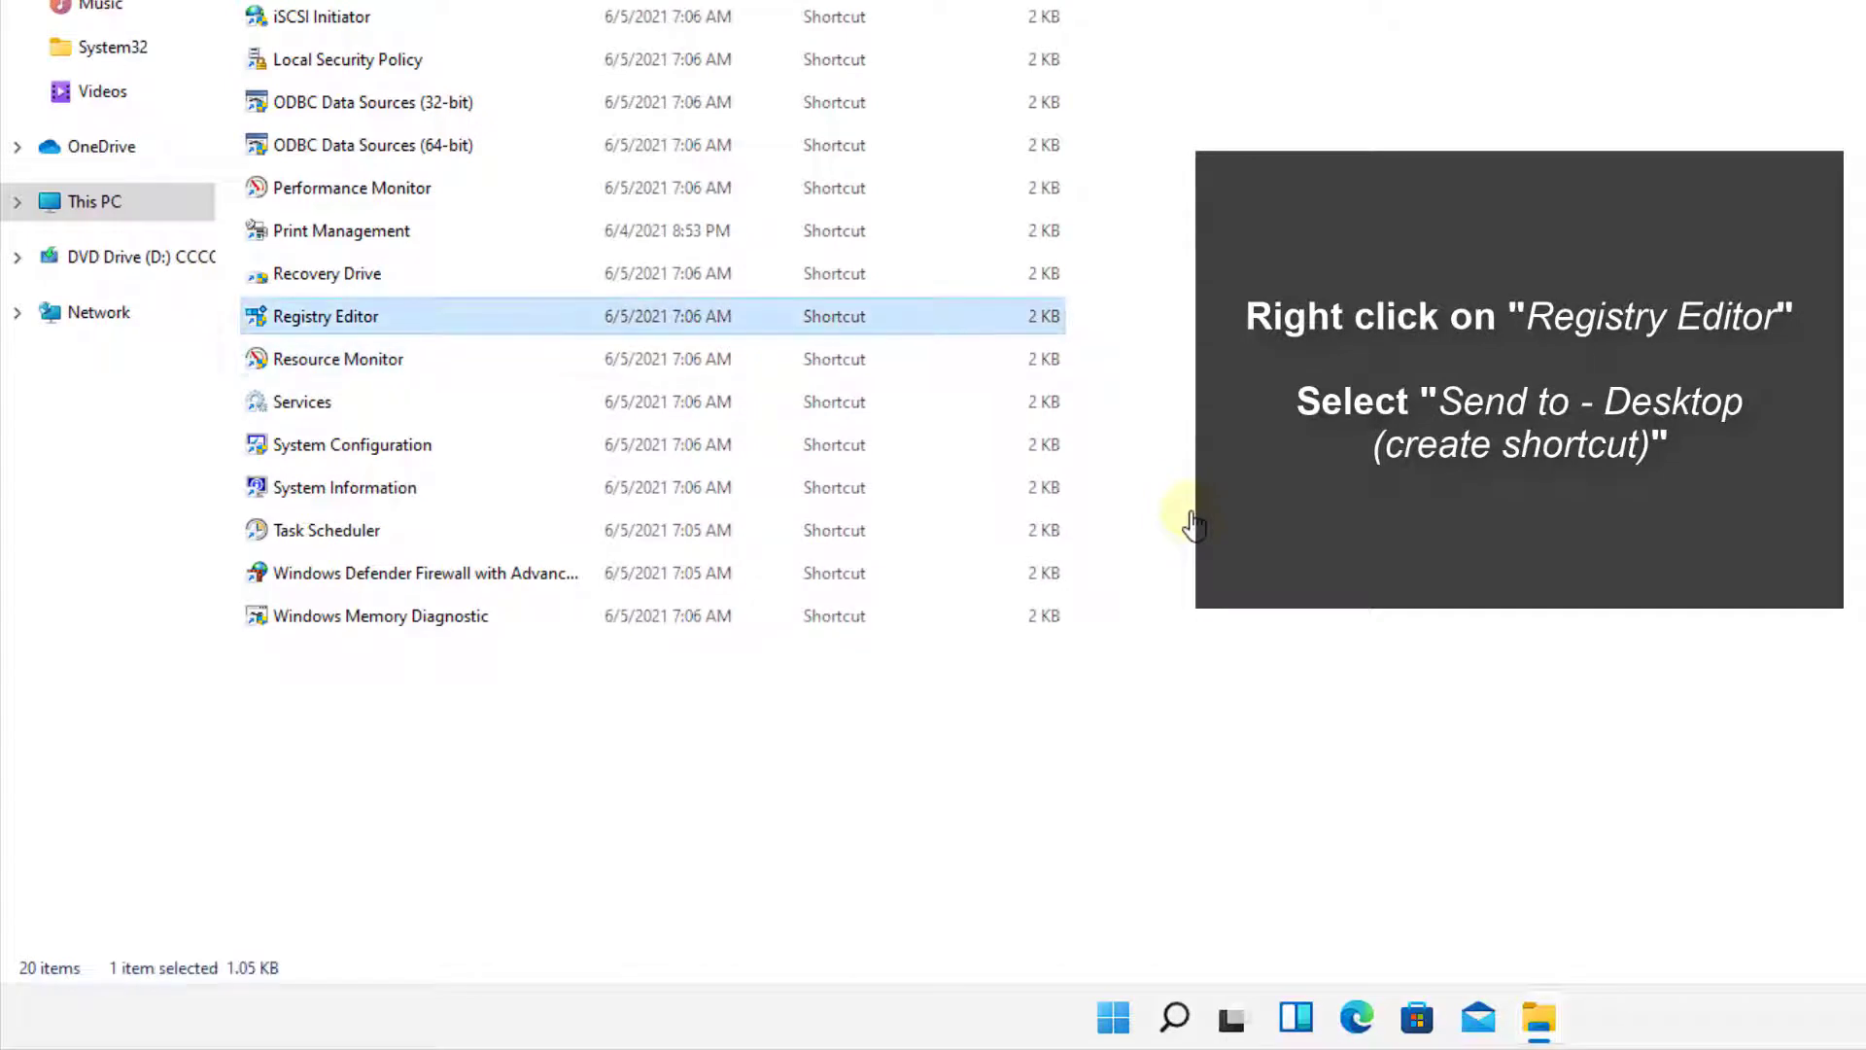
right_click(379, 320)
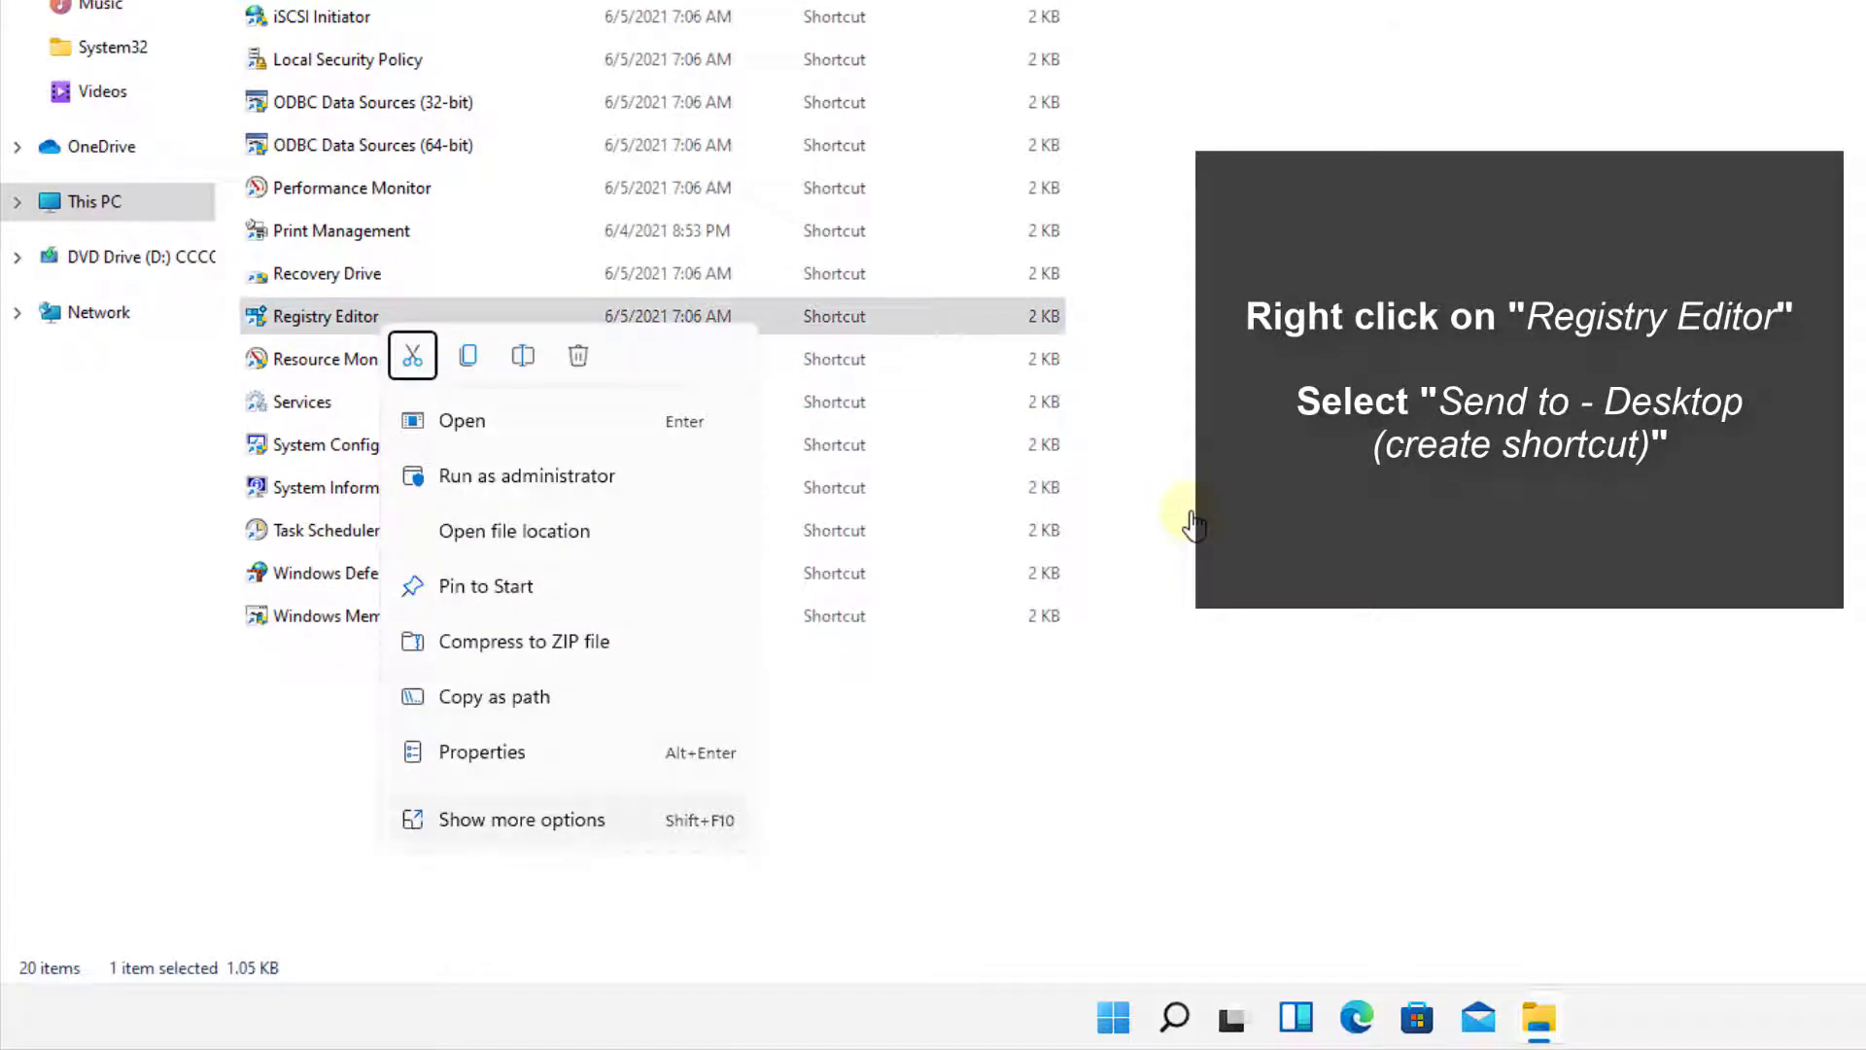
left_click(521, 819)
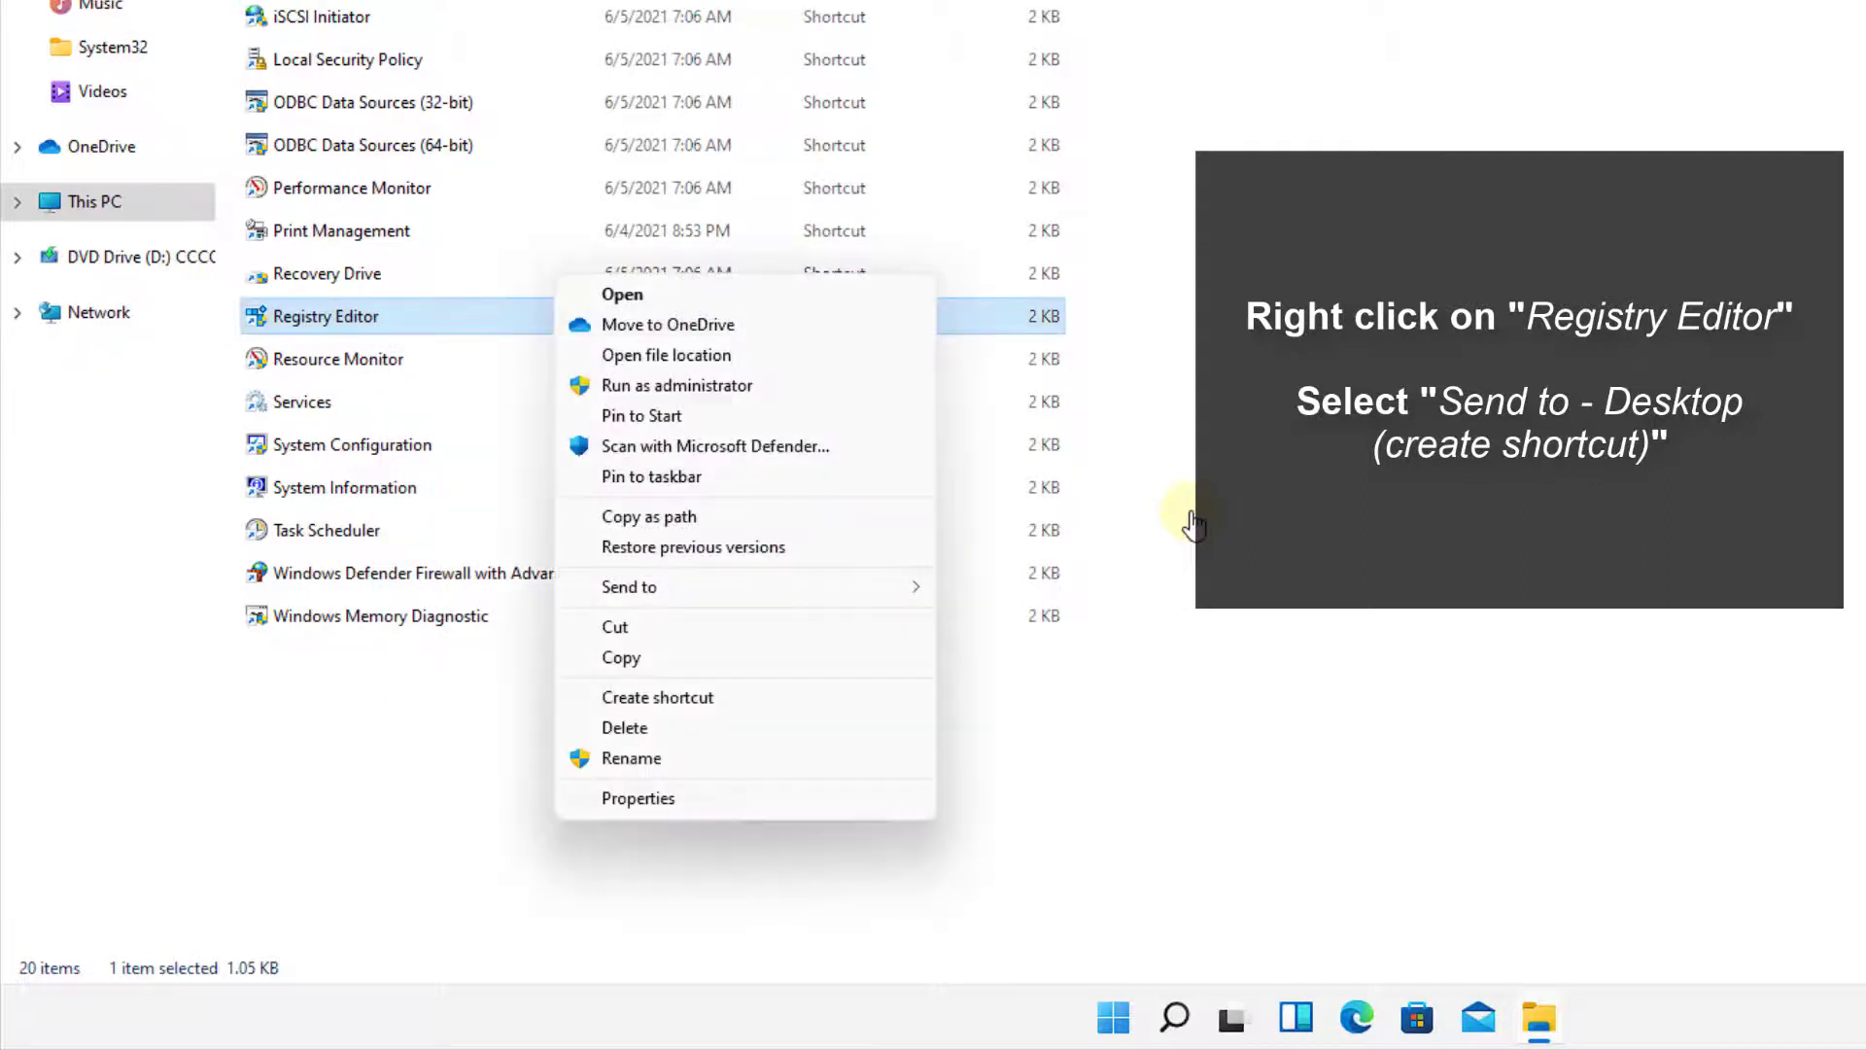
mouse_move(680, 586)
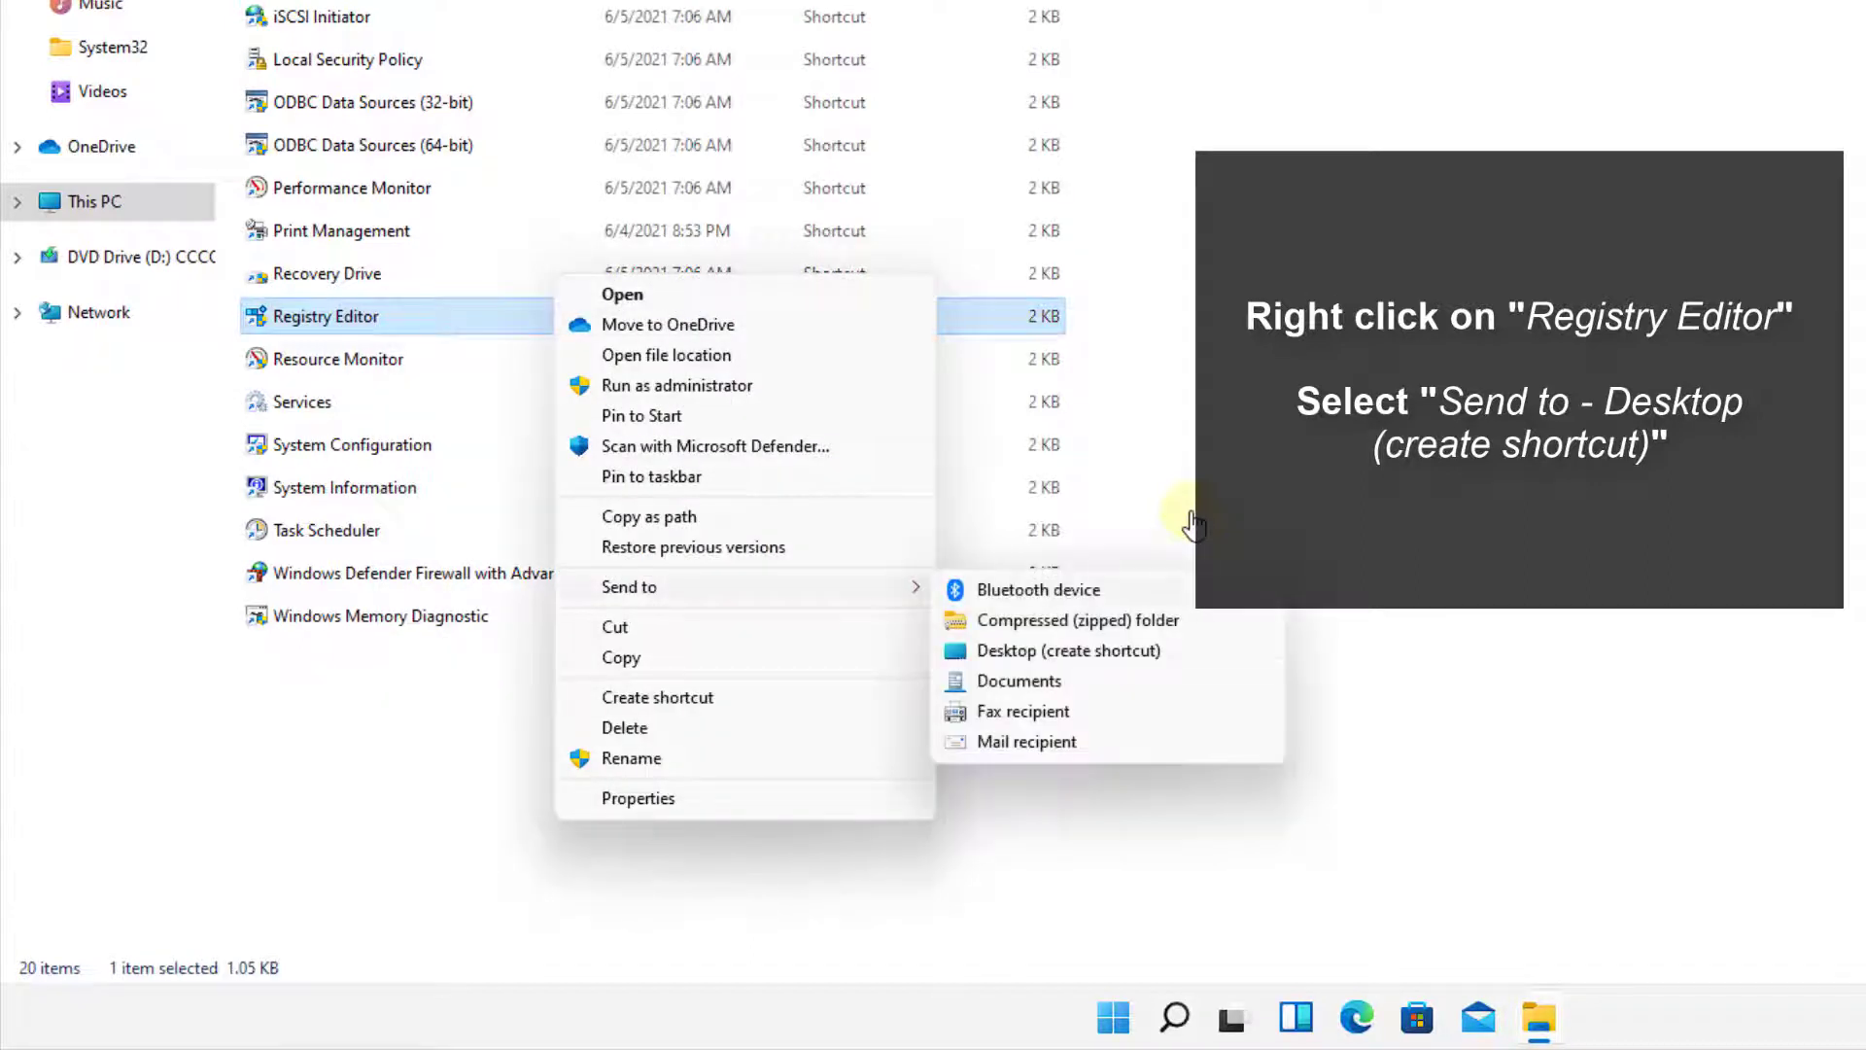
left_click(1069, 650)
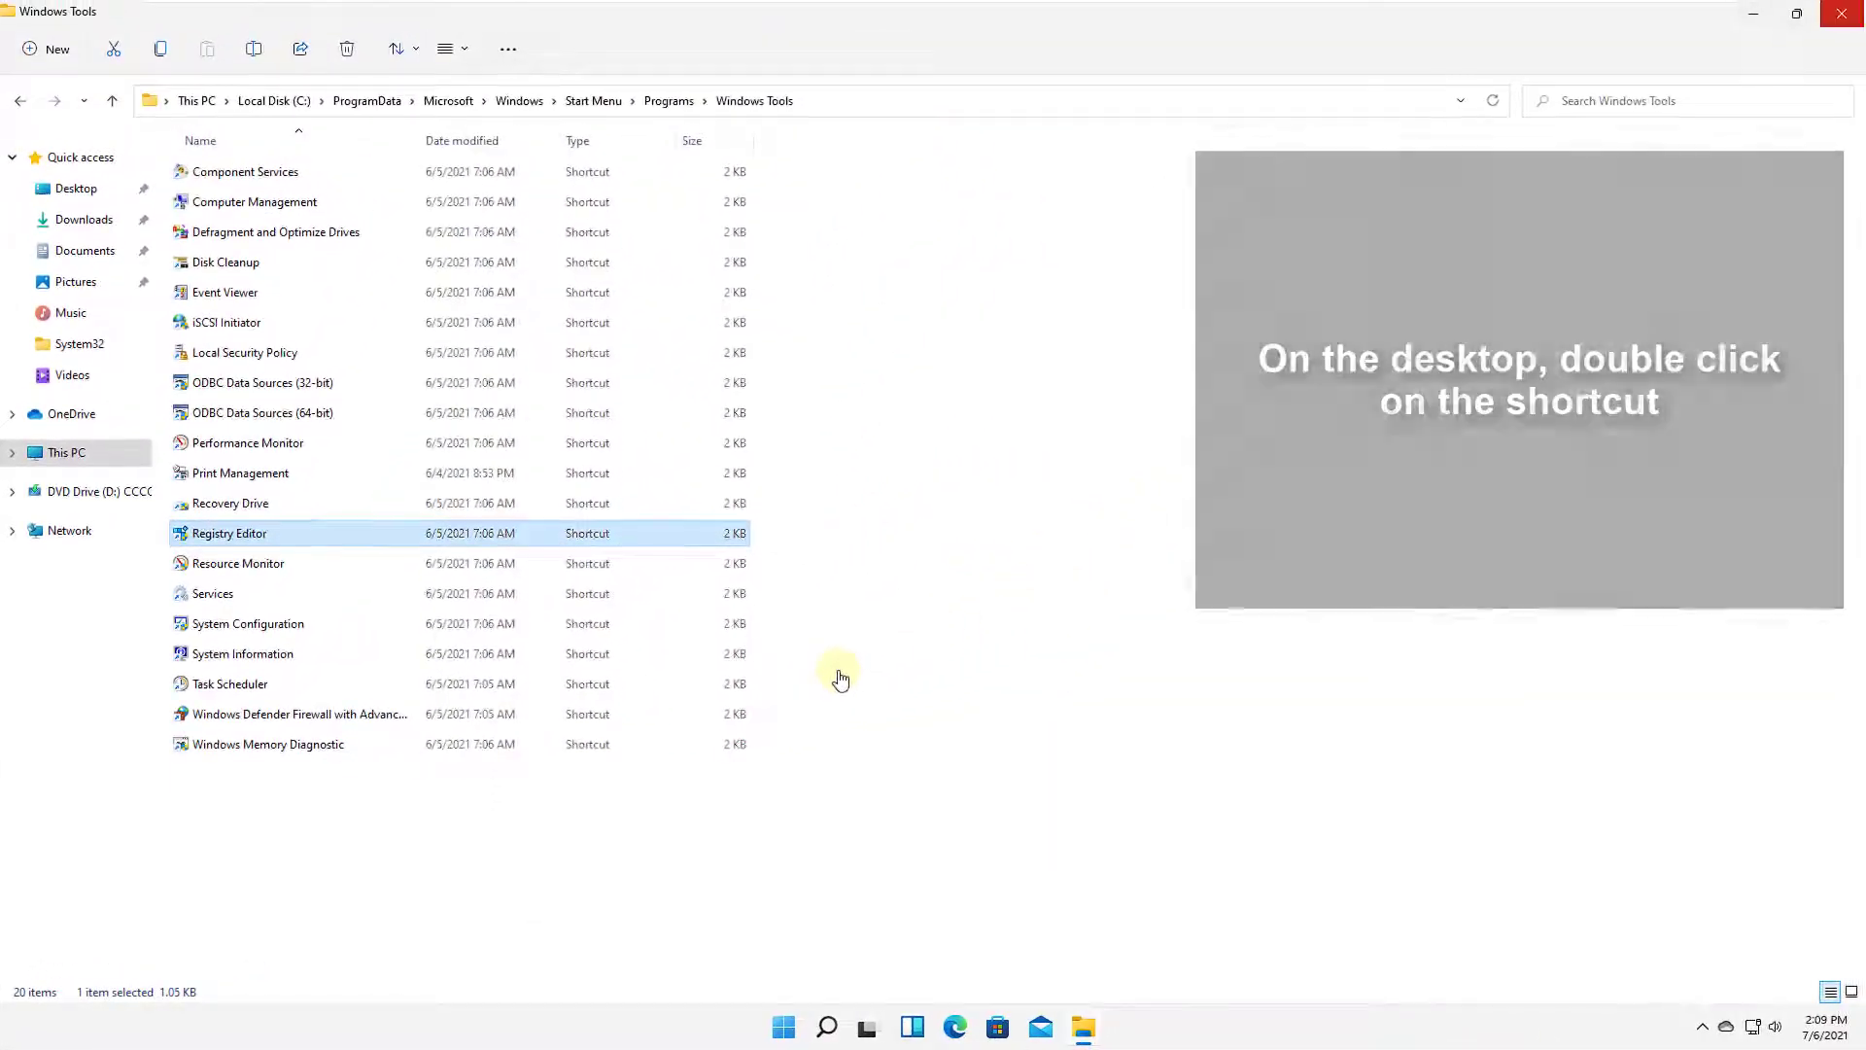
left_click(1842, 14)
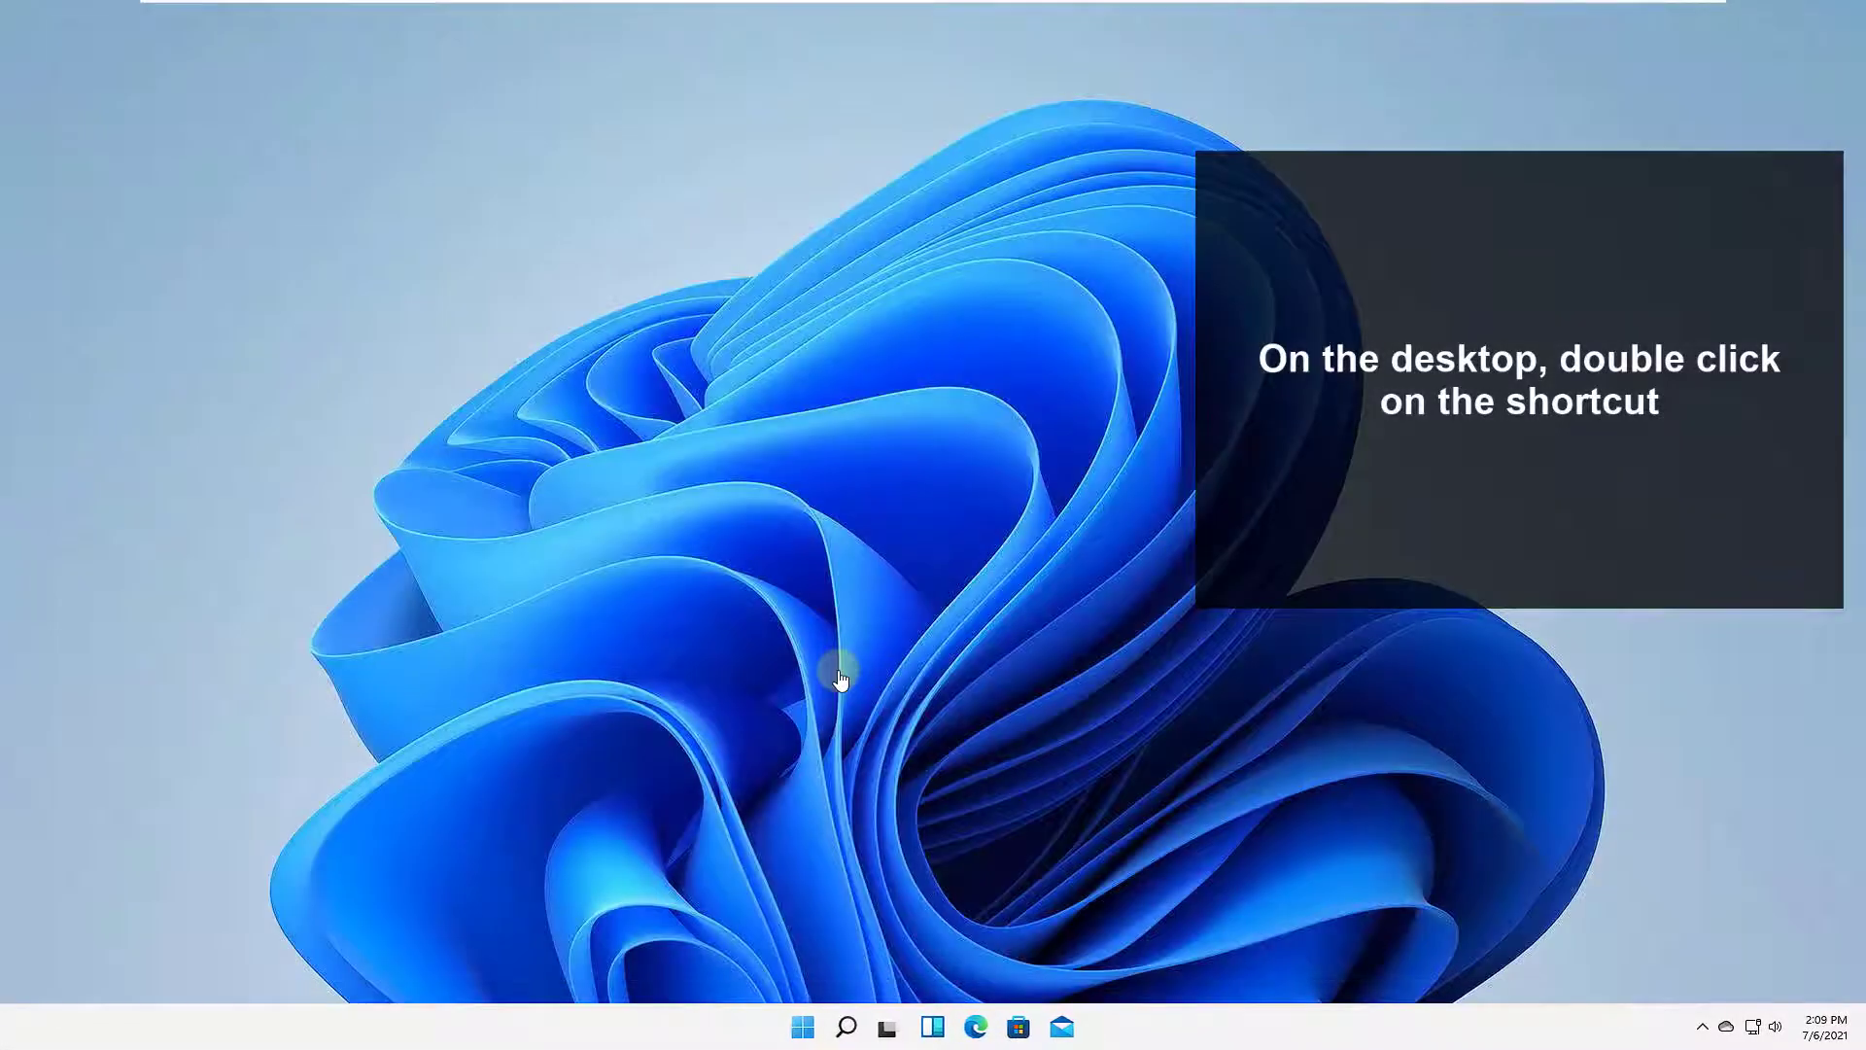
Turn on the display of desktop icons and launch the Registry Editor from its desktop shortcut, allowing it to make changes.
right_click(379, 73)
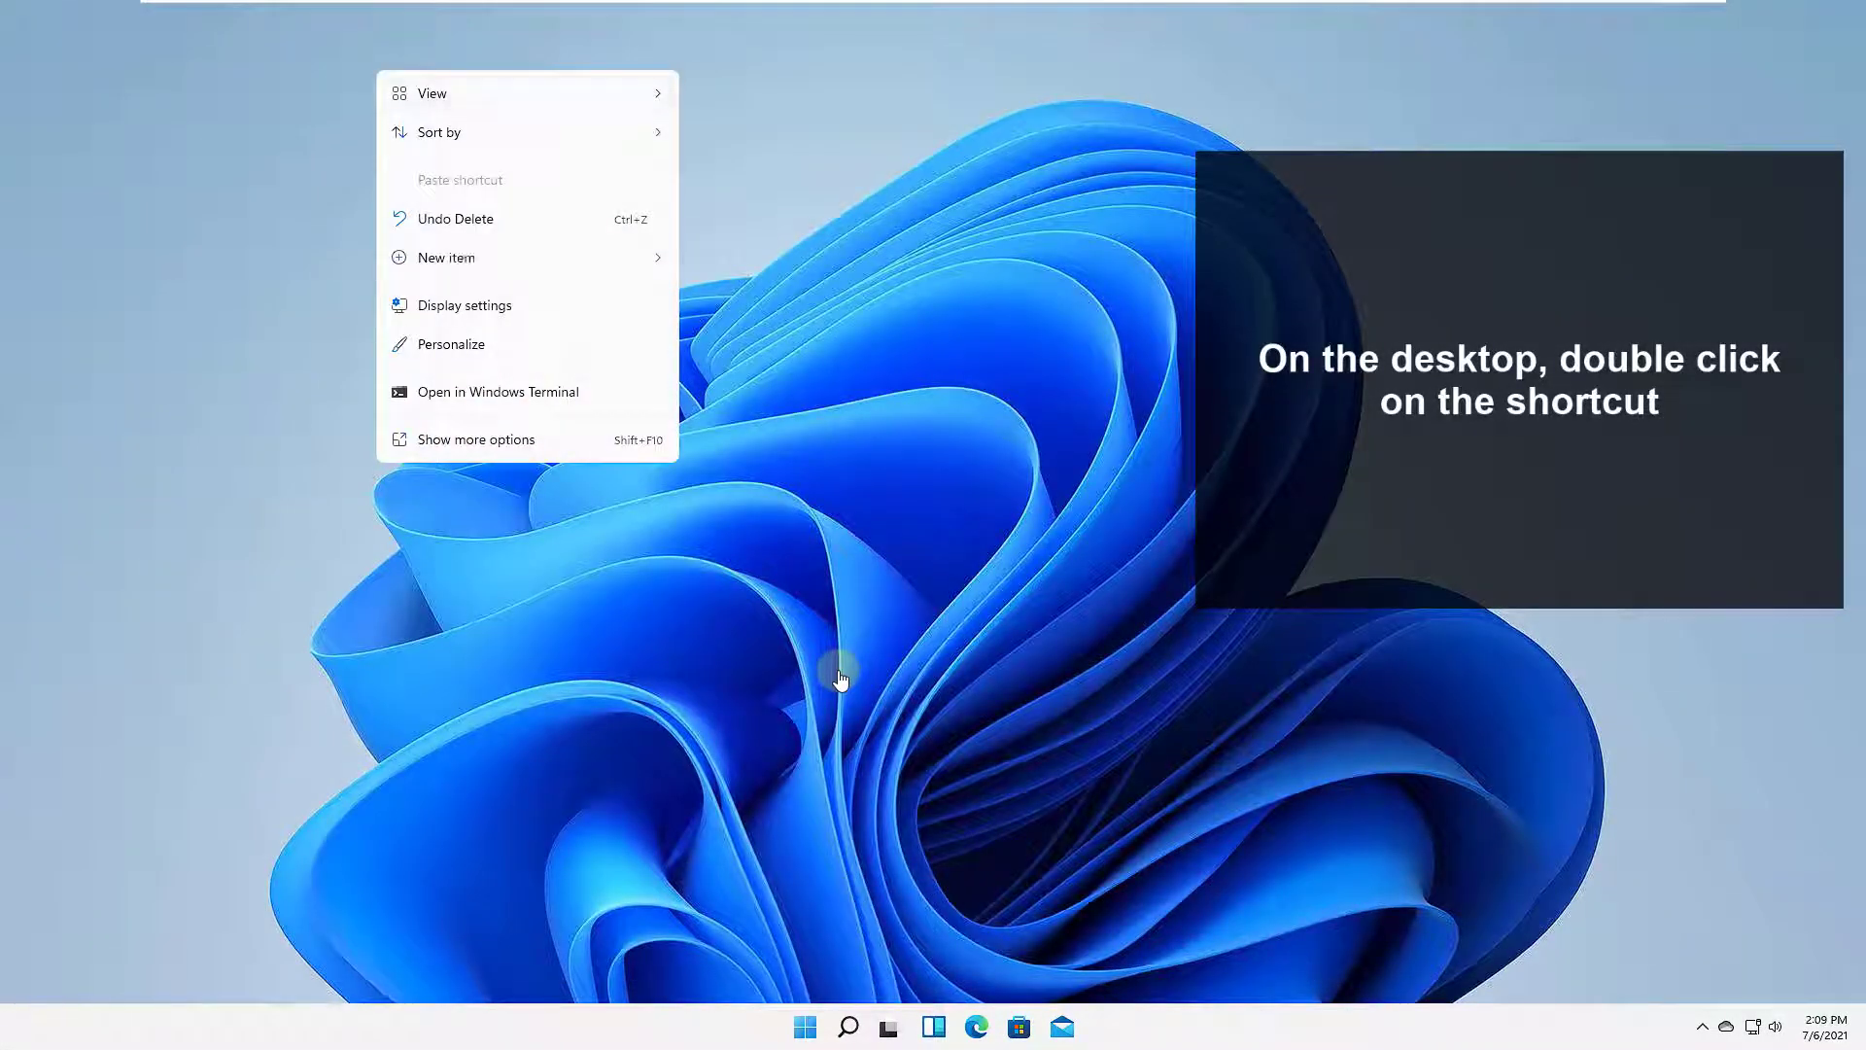
mouse_move(433, 93)
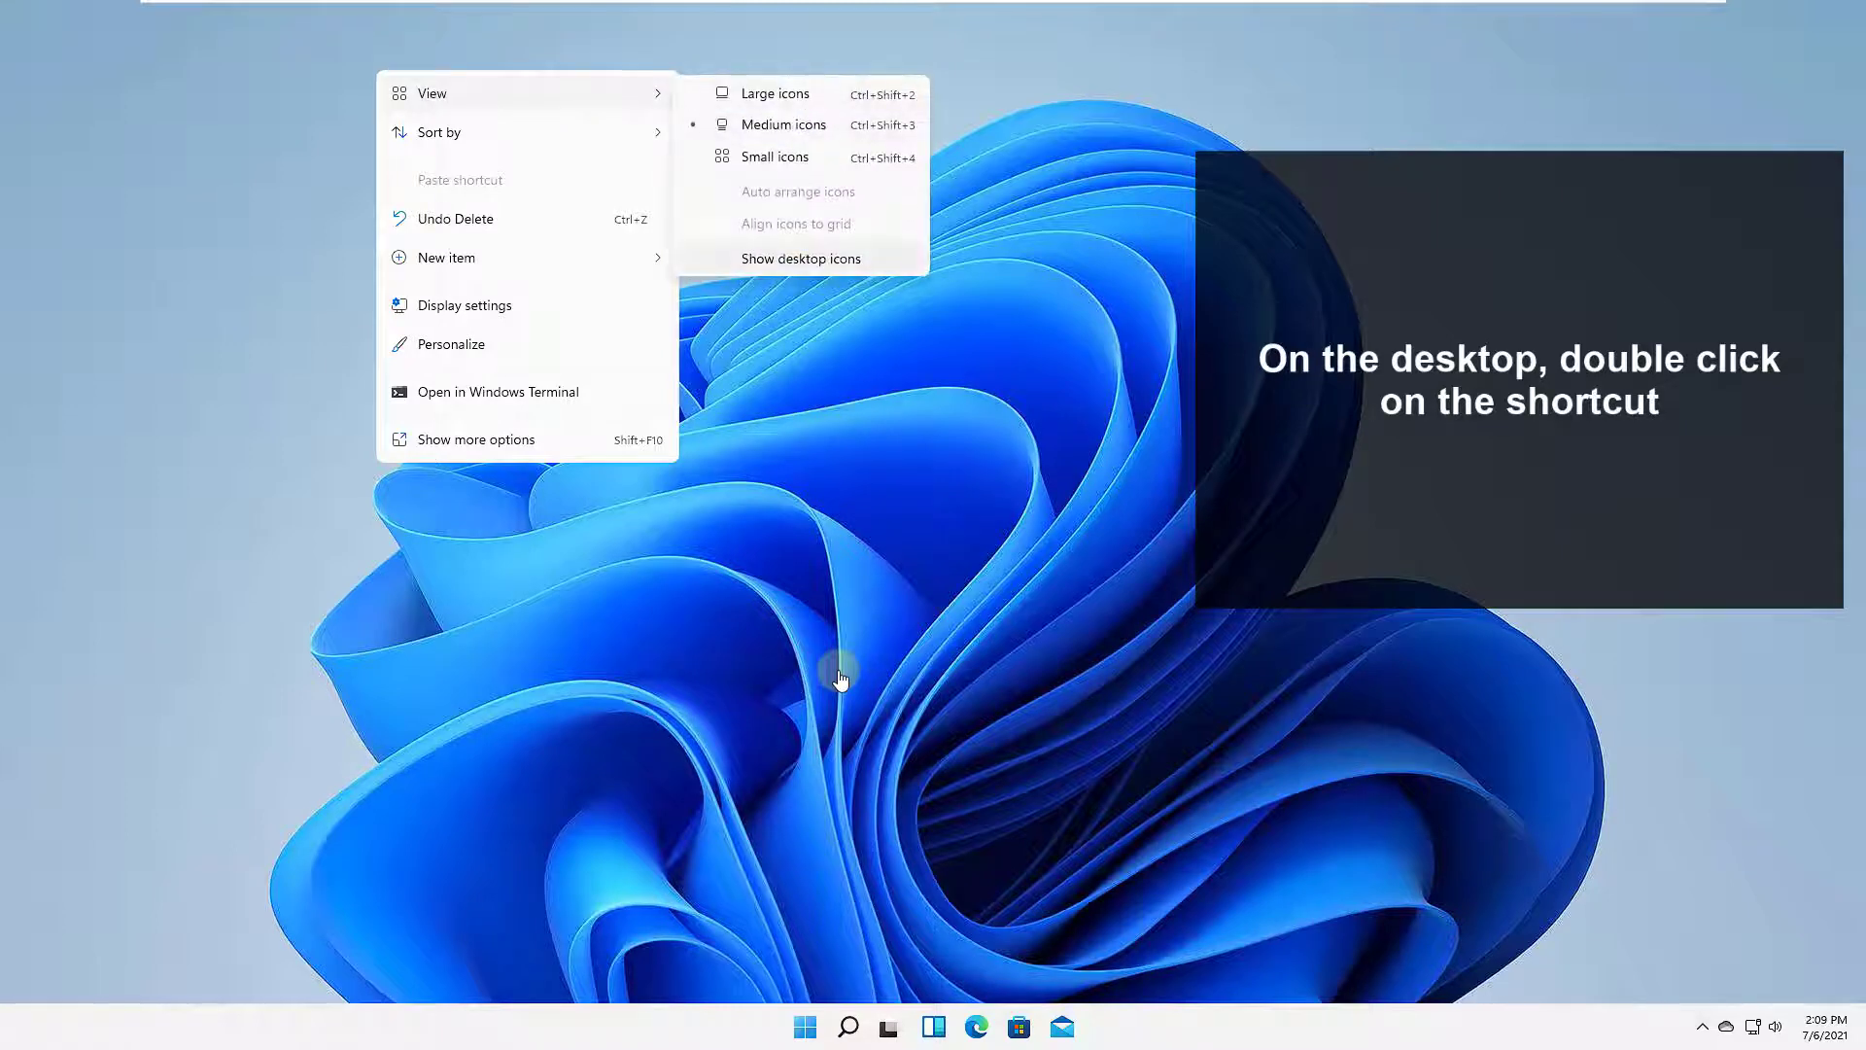
left_click(816, 259)
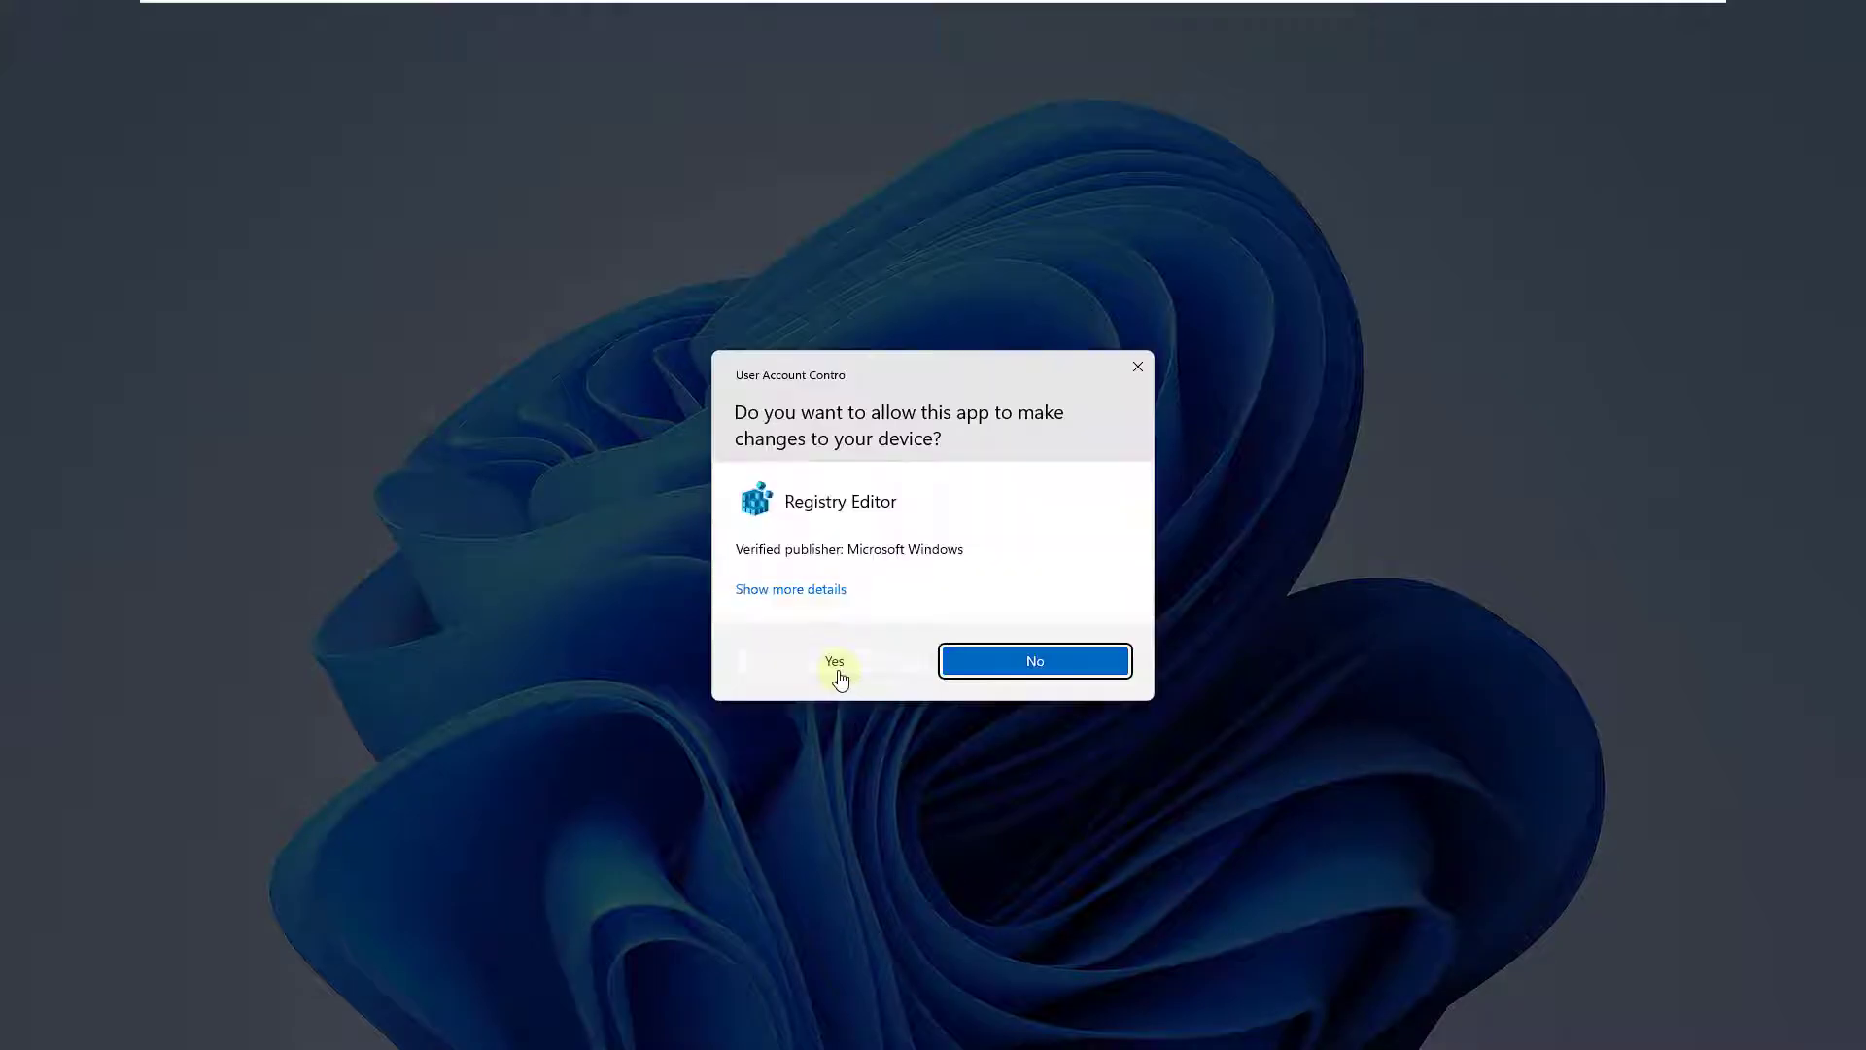
left_click(841, 678)
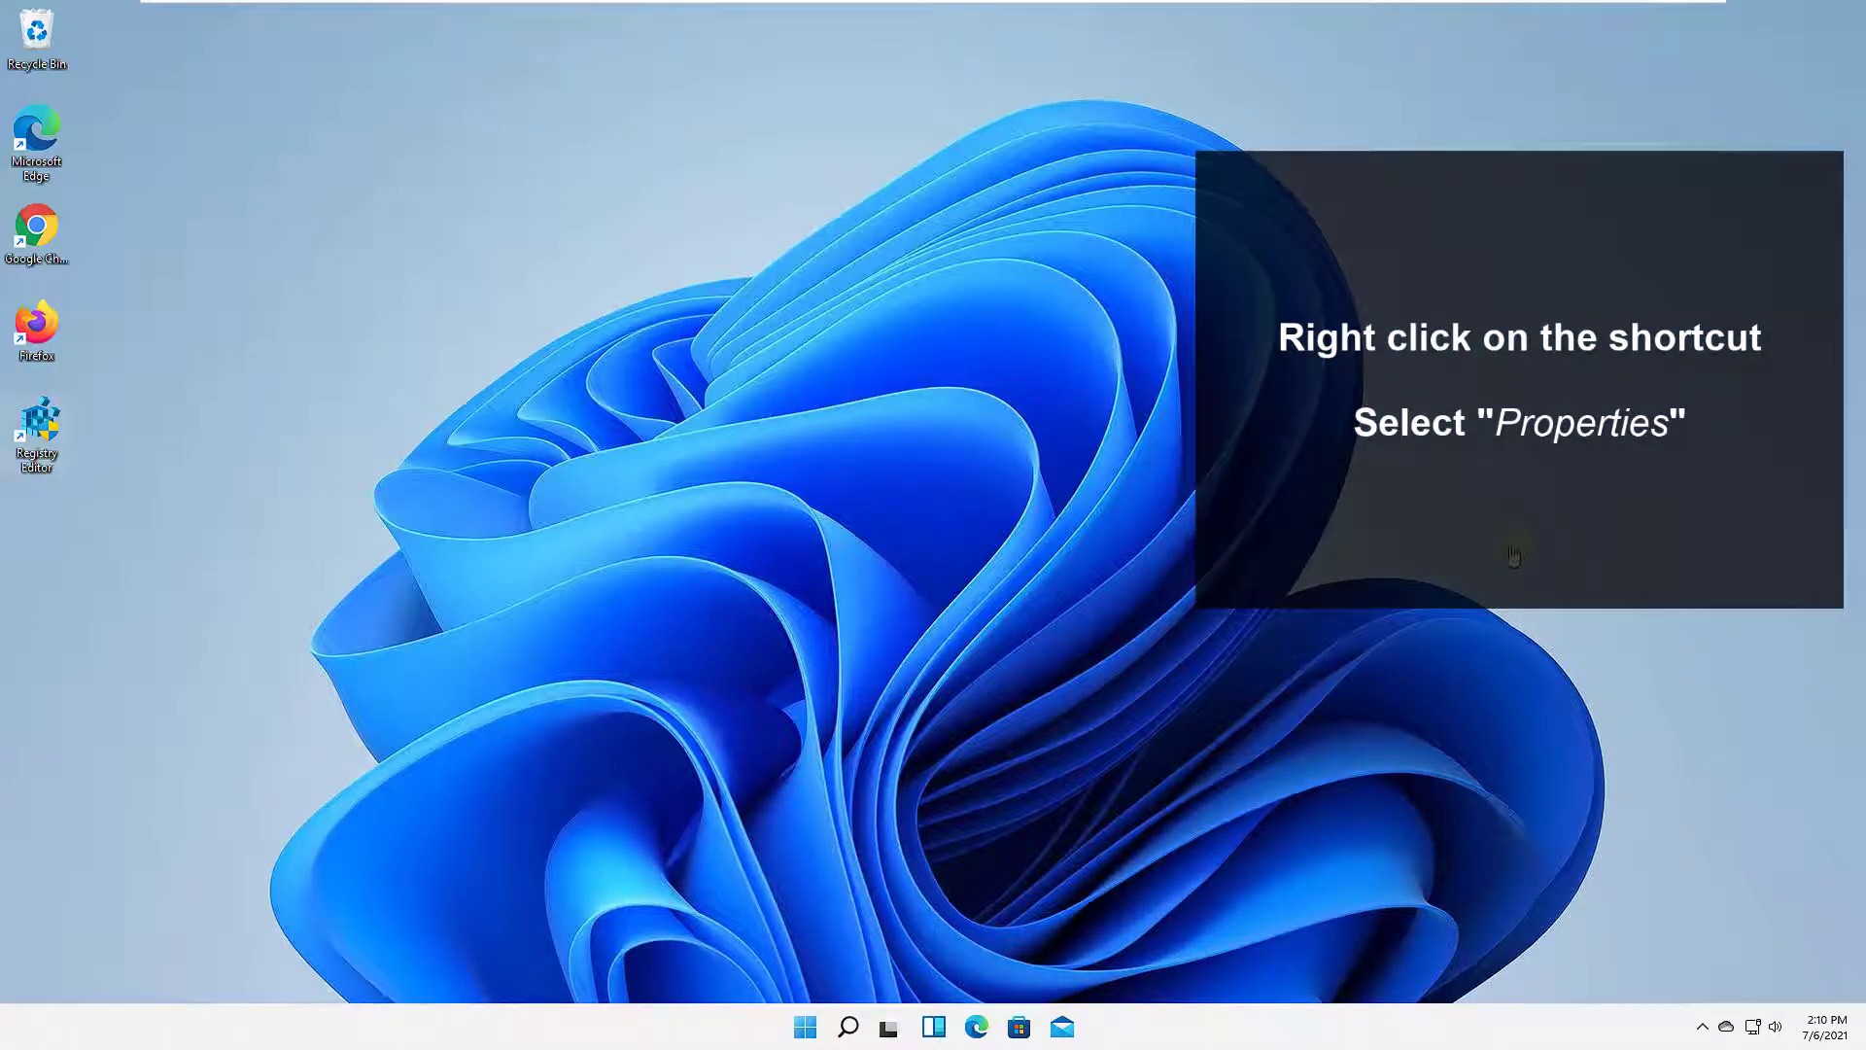
Assign Ctrl + Alt + R as the shortcut key of the Registry Editor desktop shortcut and launch the editor with it.
right_click(35, 428)
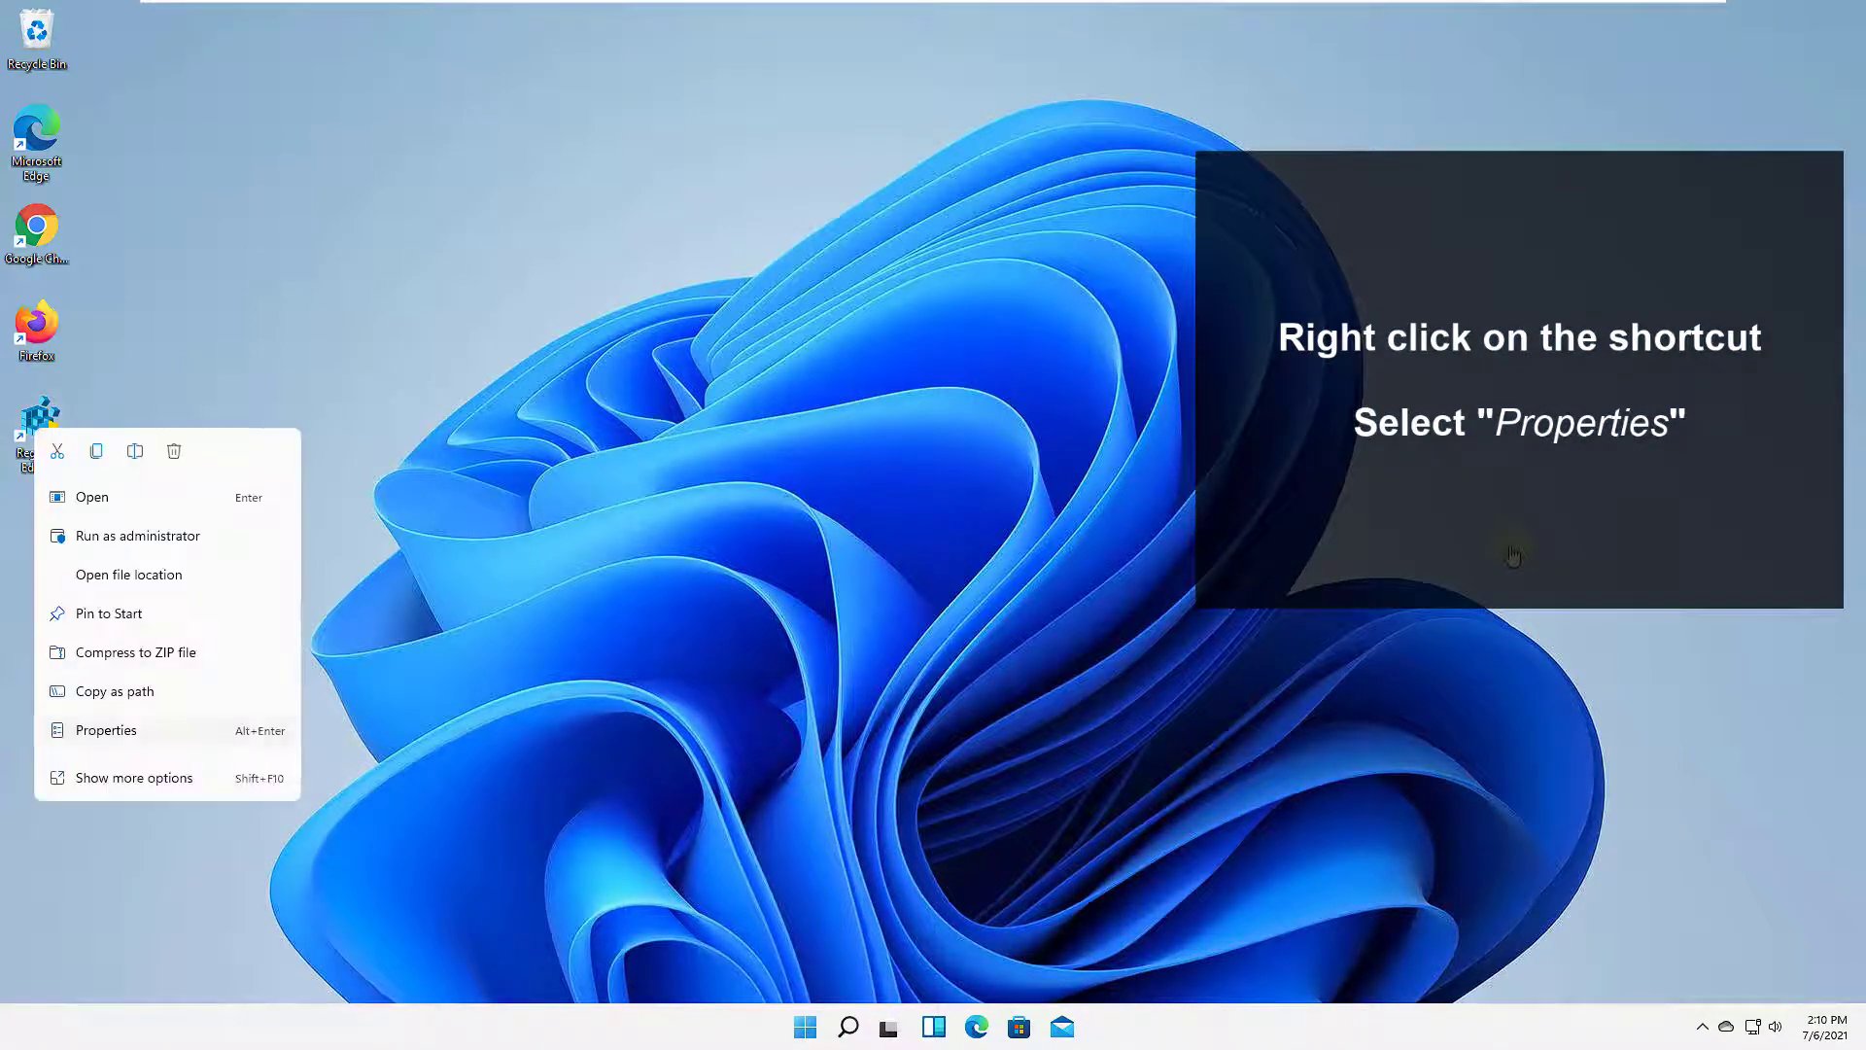
left_click(106, 730)
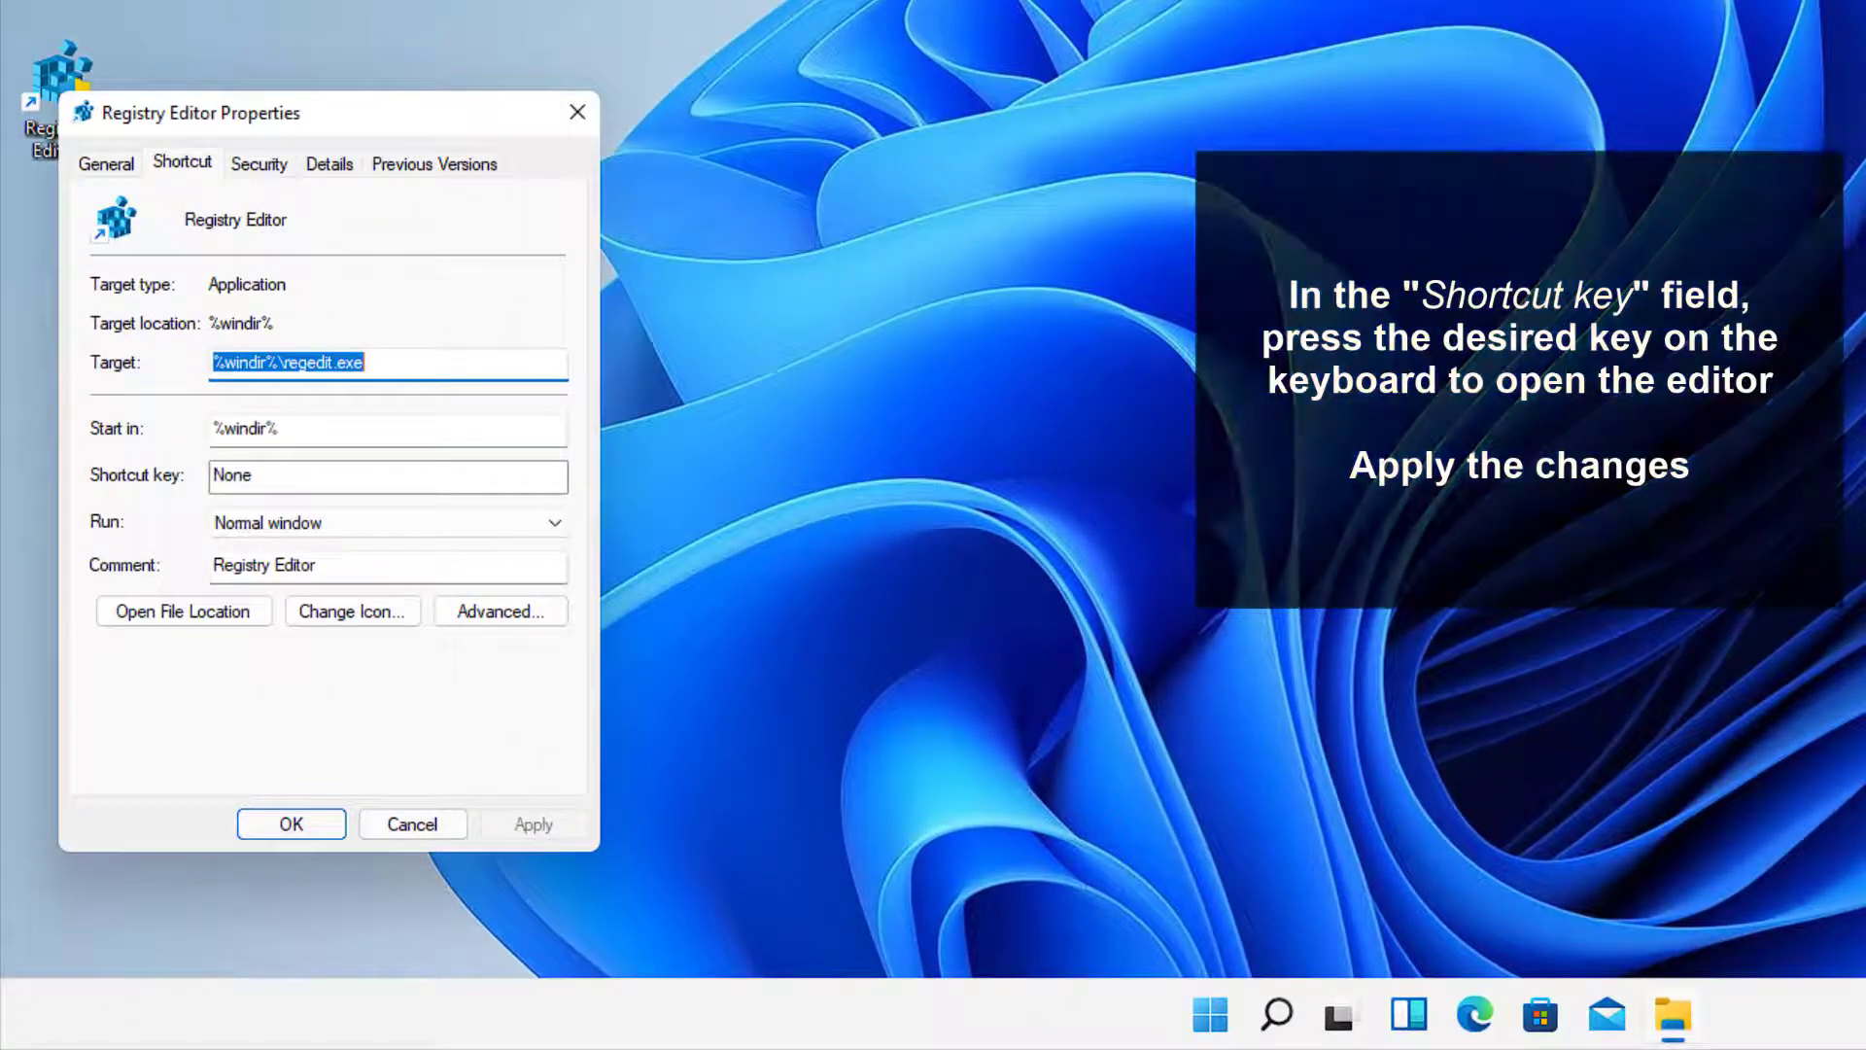
left_click(251, 474)
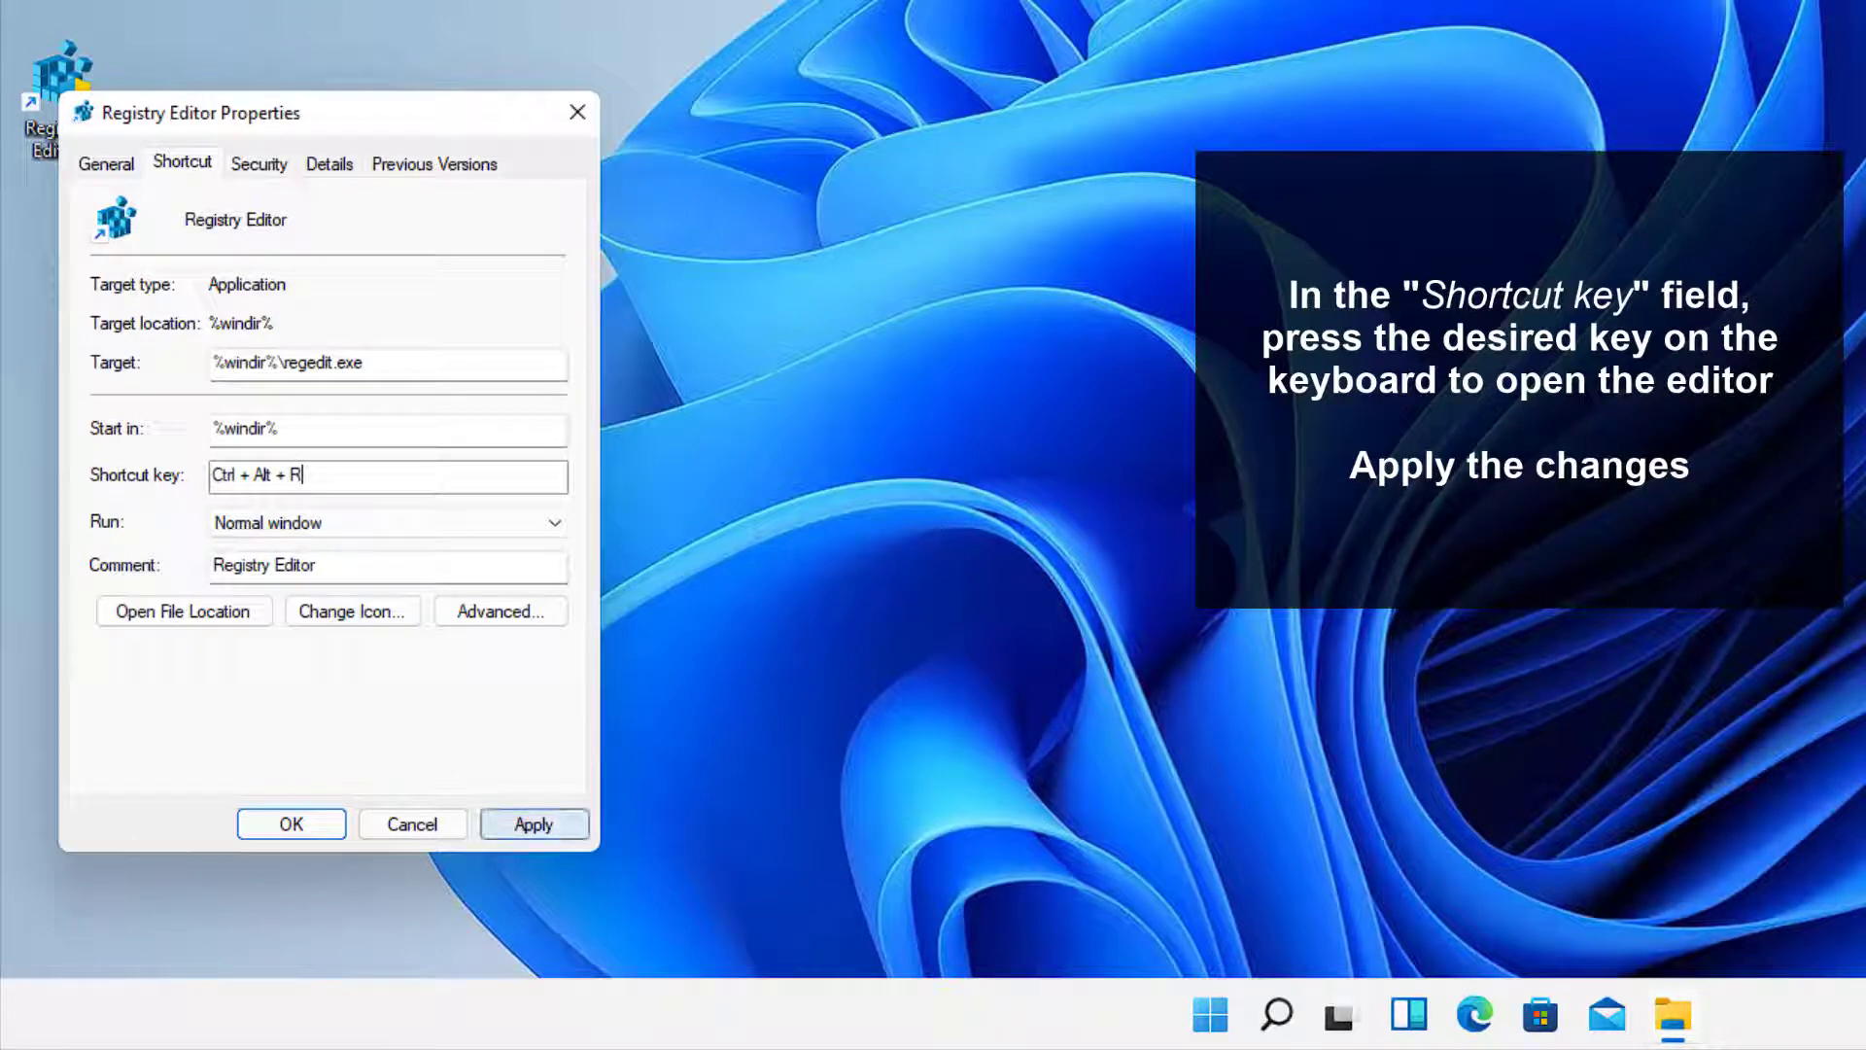
left_click(533, 824)
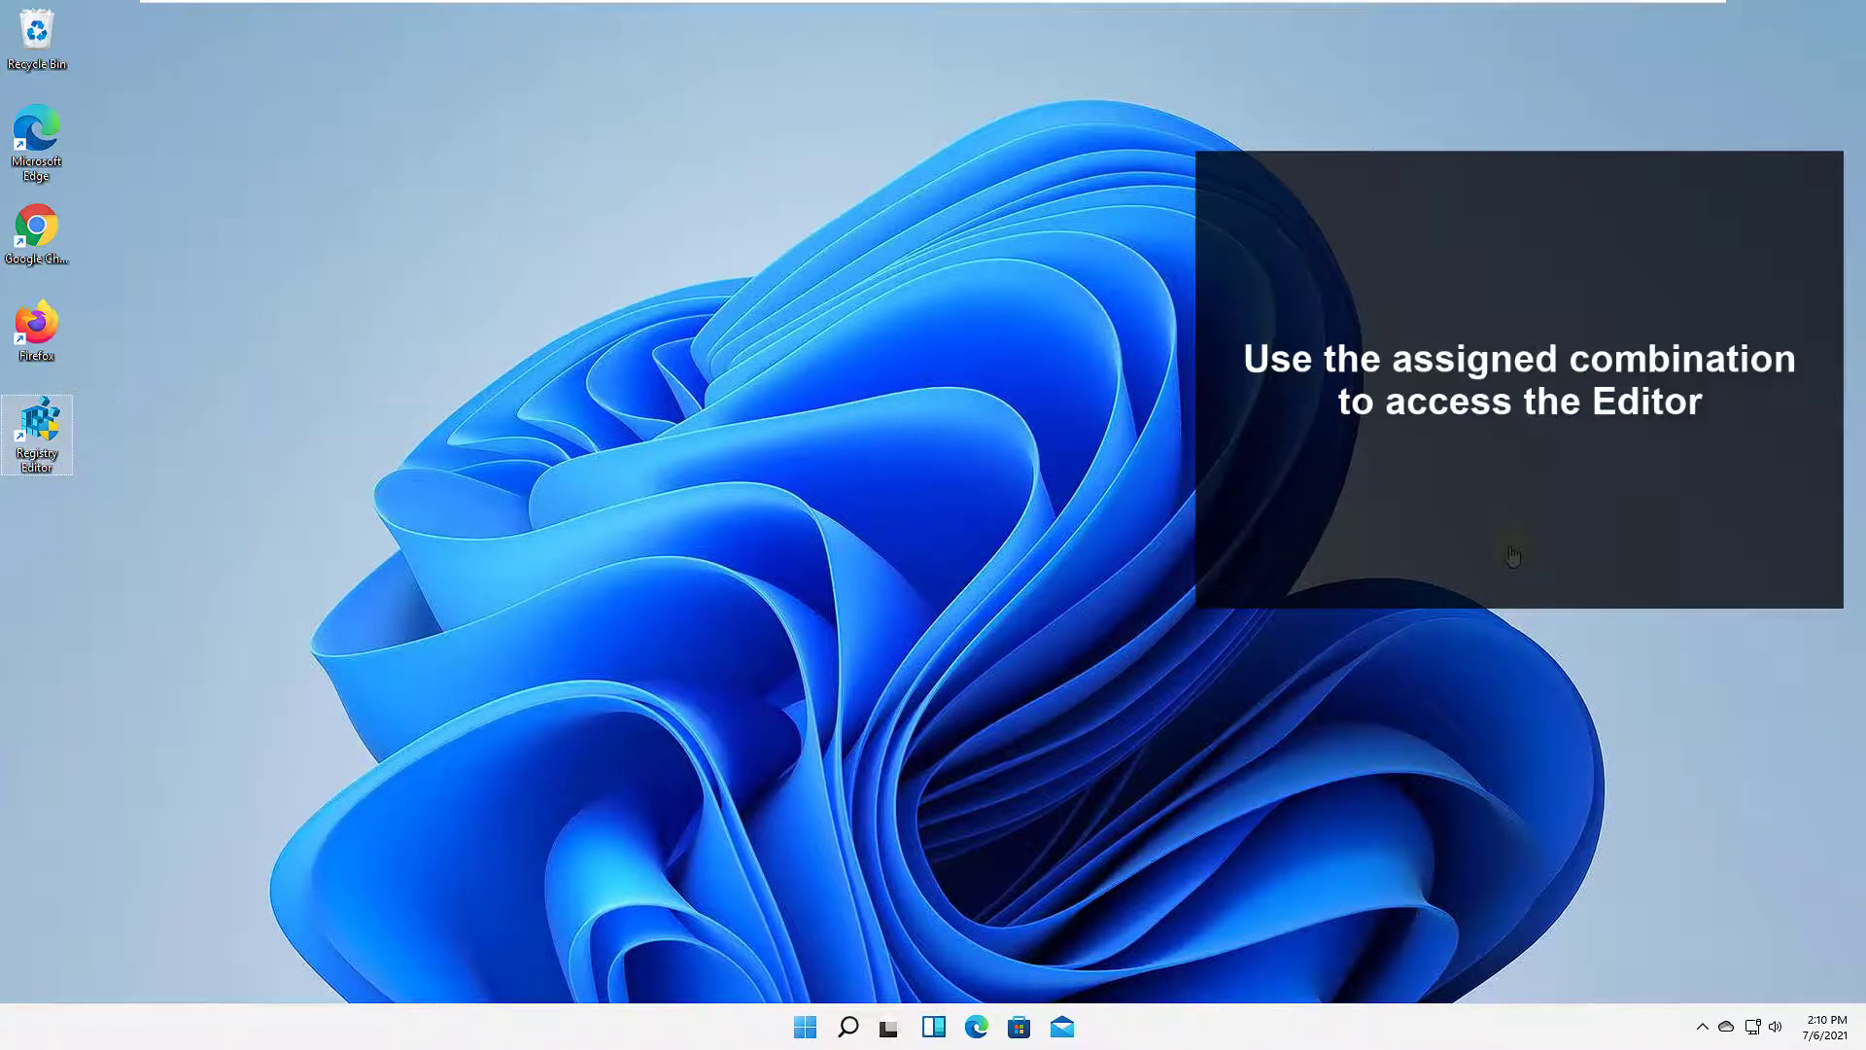
key("ctrl+alt+r")
left_click(836, 661)
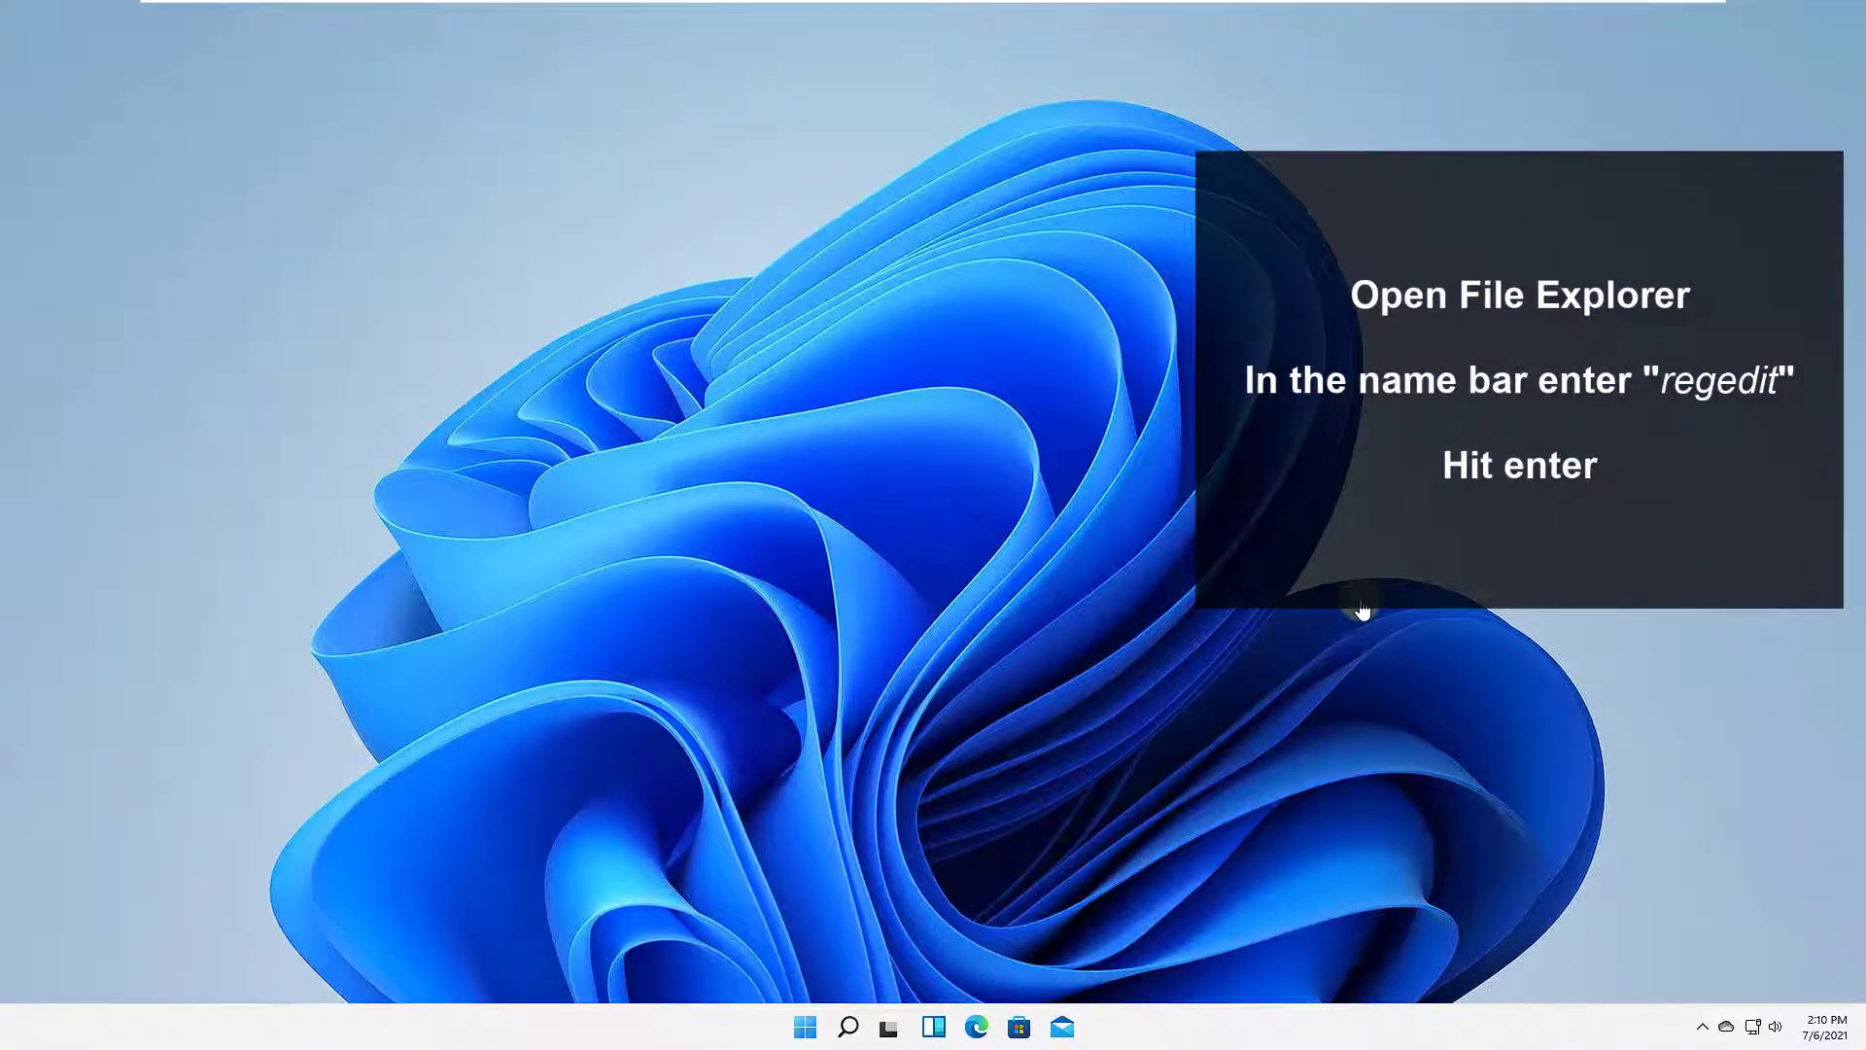
Launch the Registry Editor by running regedit from the File Explorer address, allow it to make changes, and close both windows.
key("super+e")
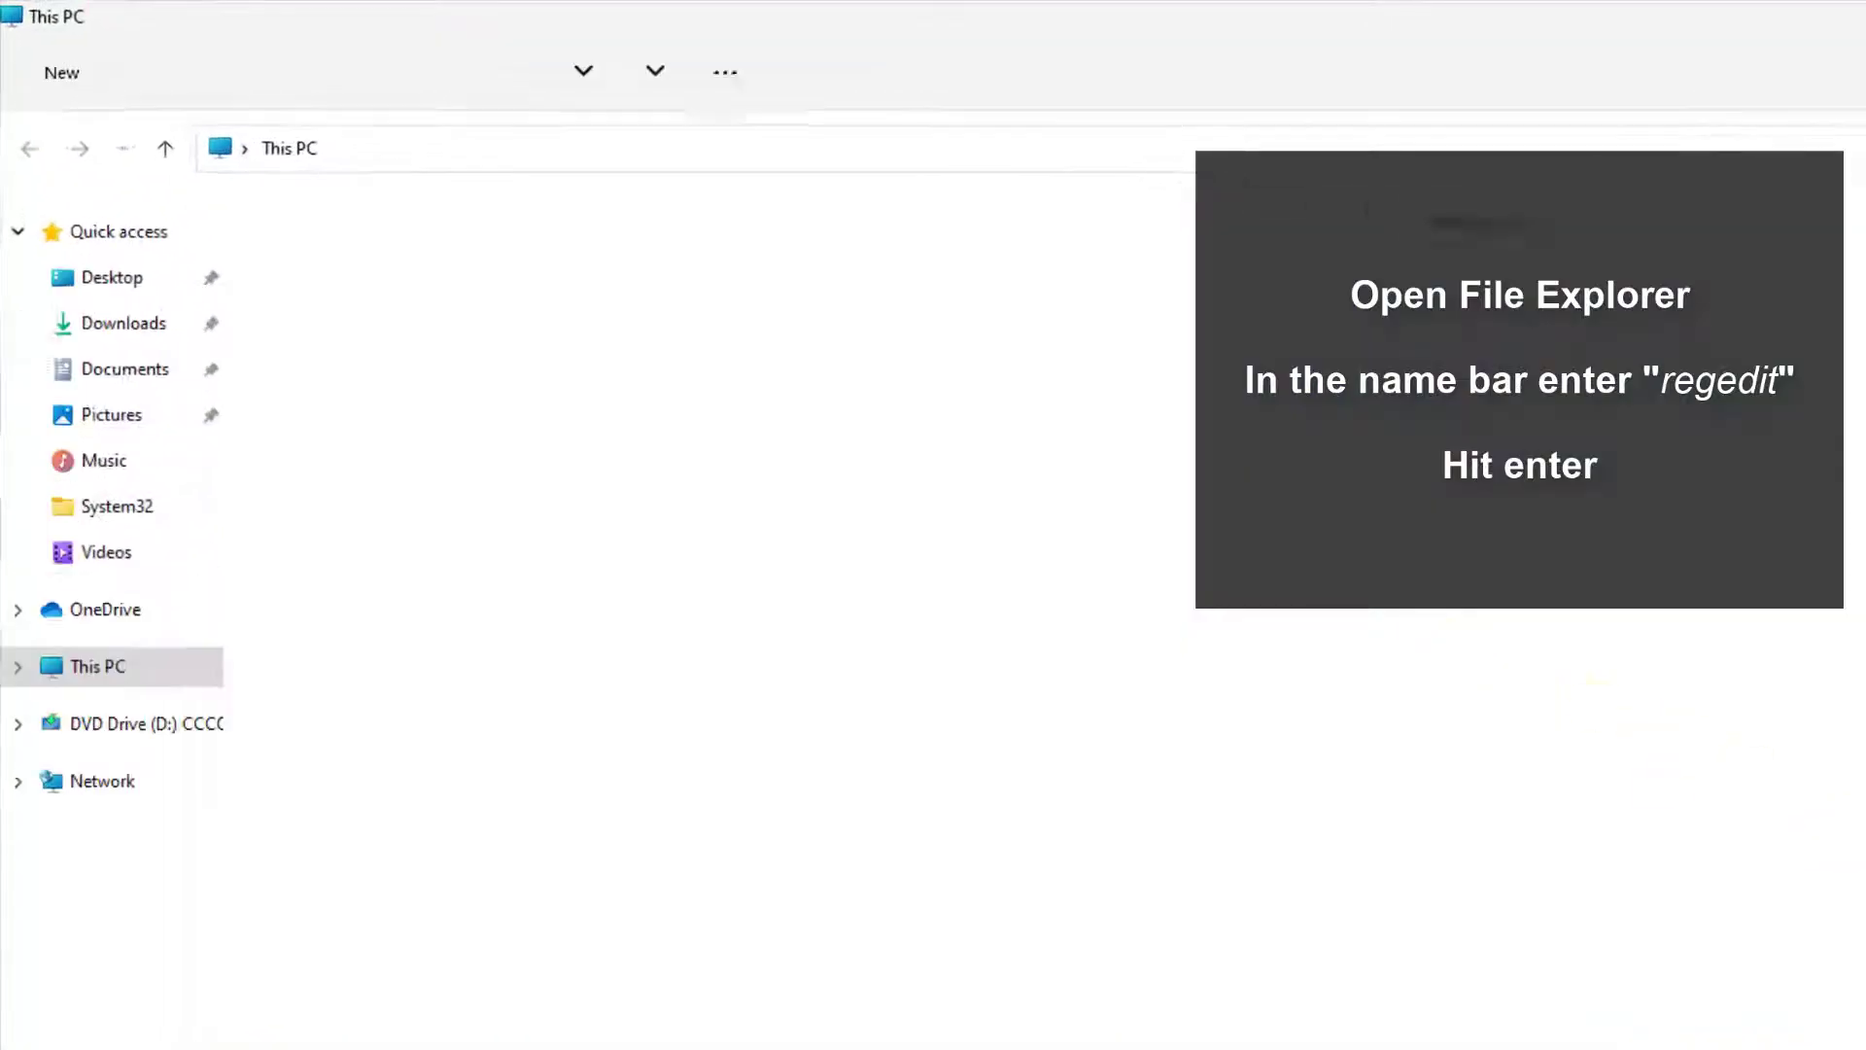
key("alt+d")
type("regedit")
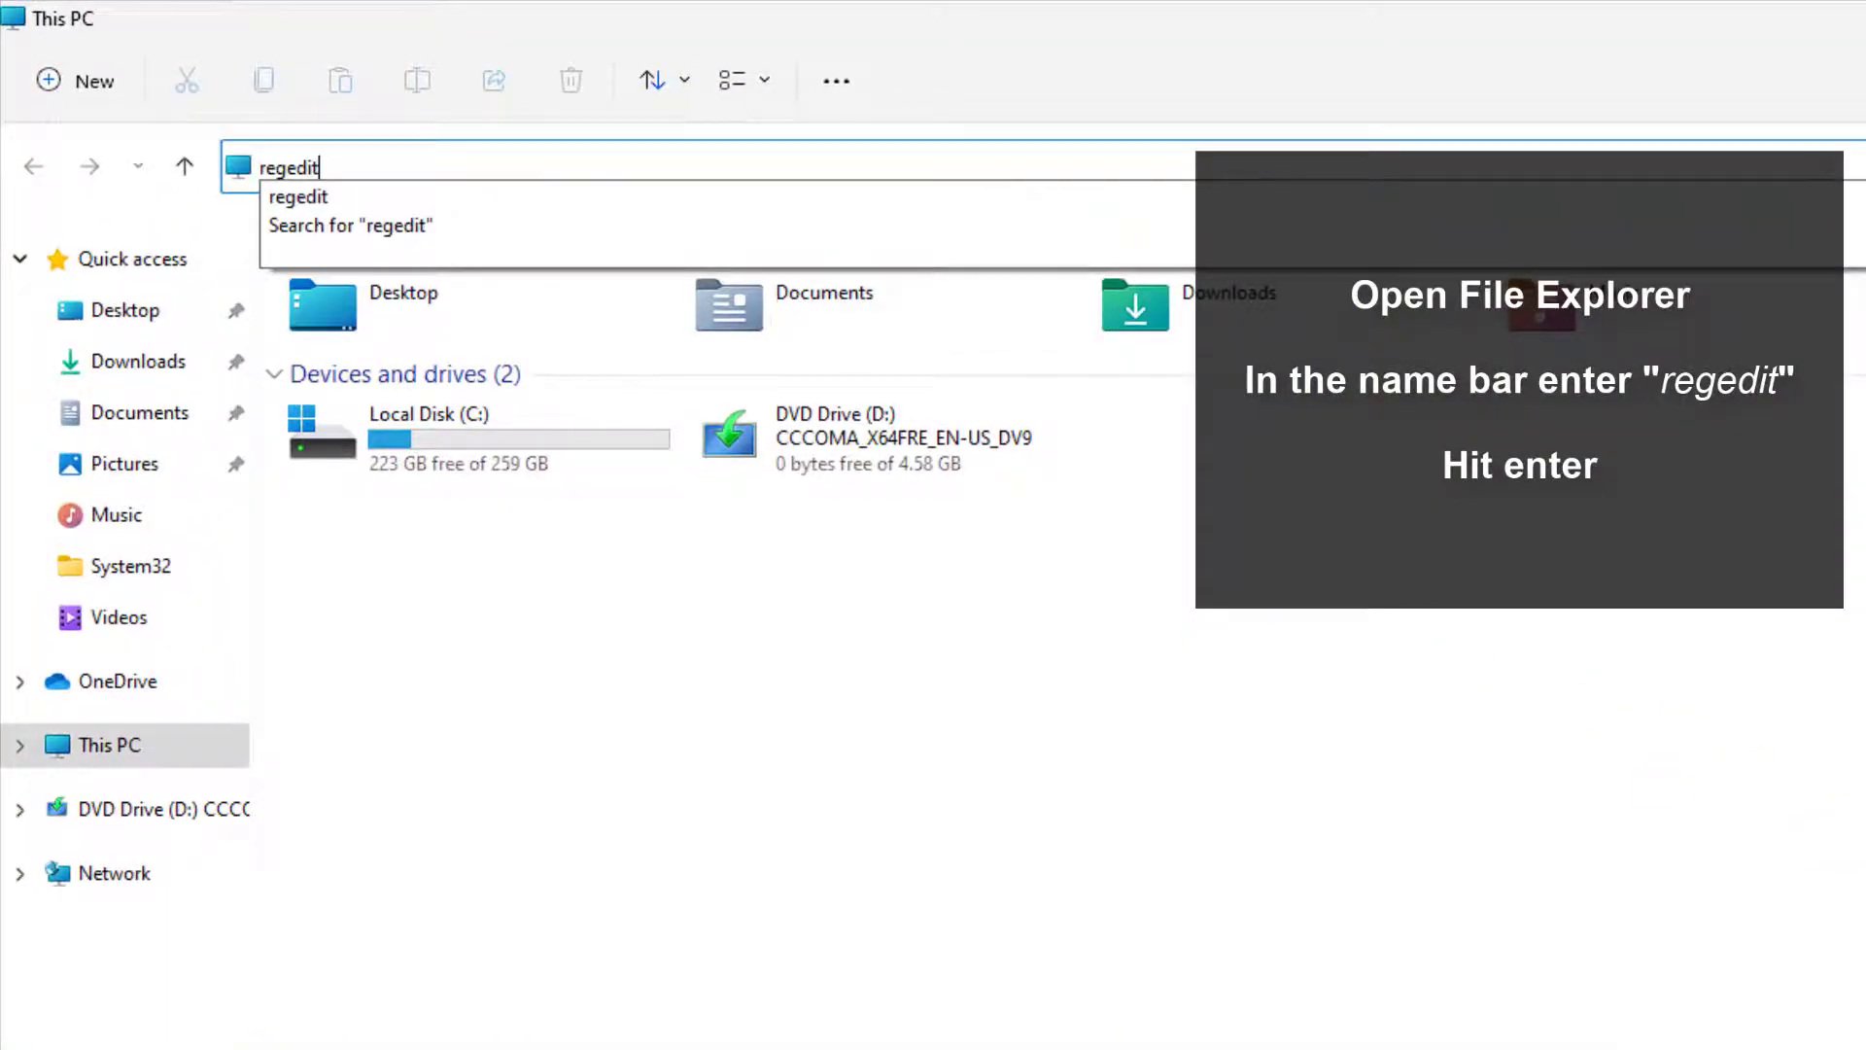
key("Return")
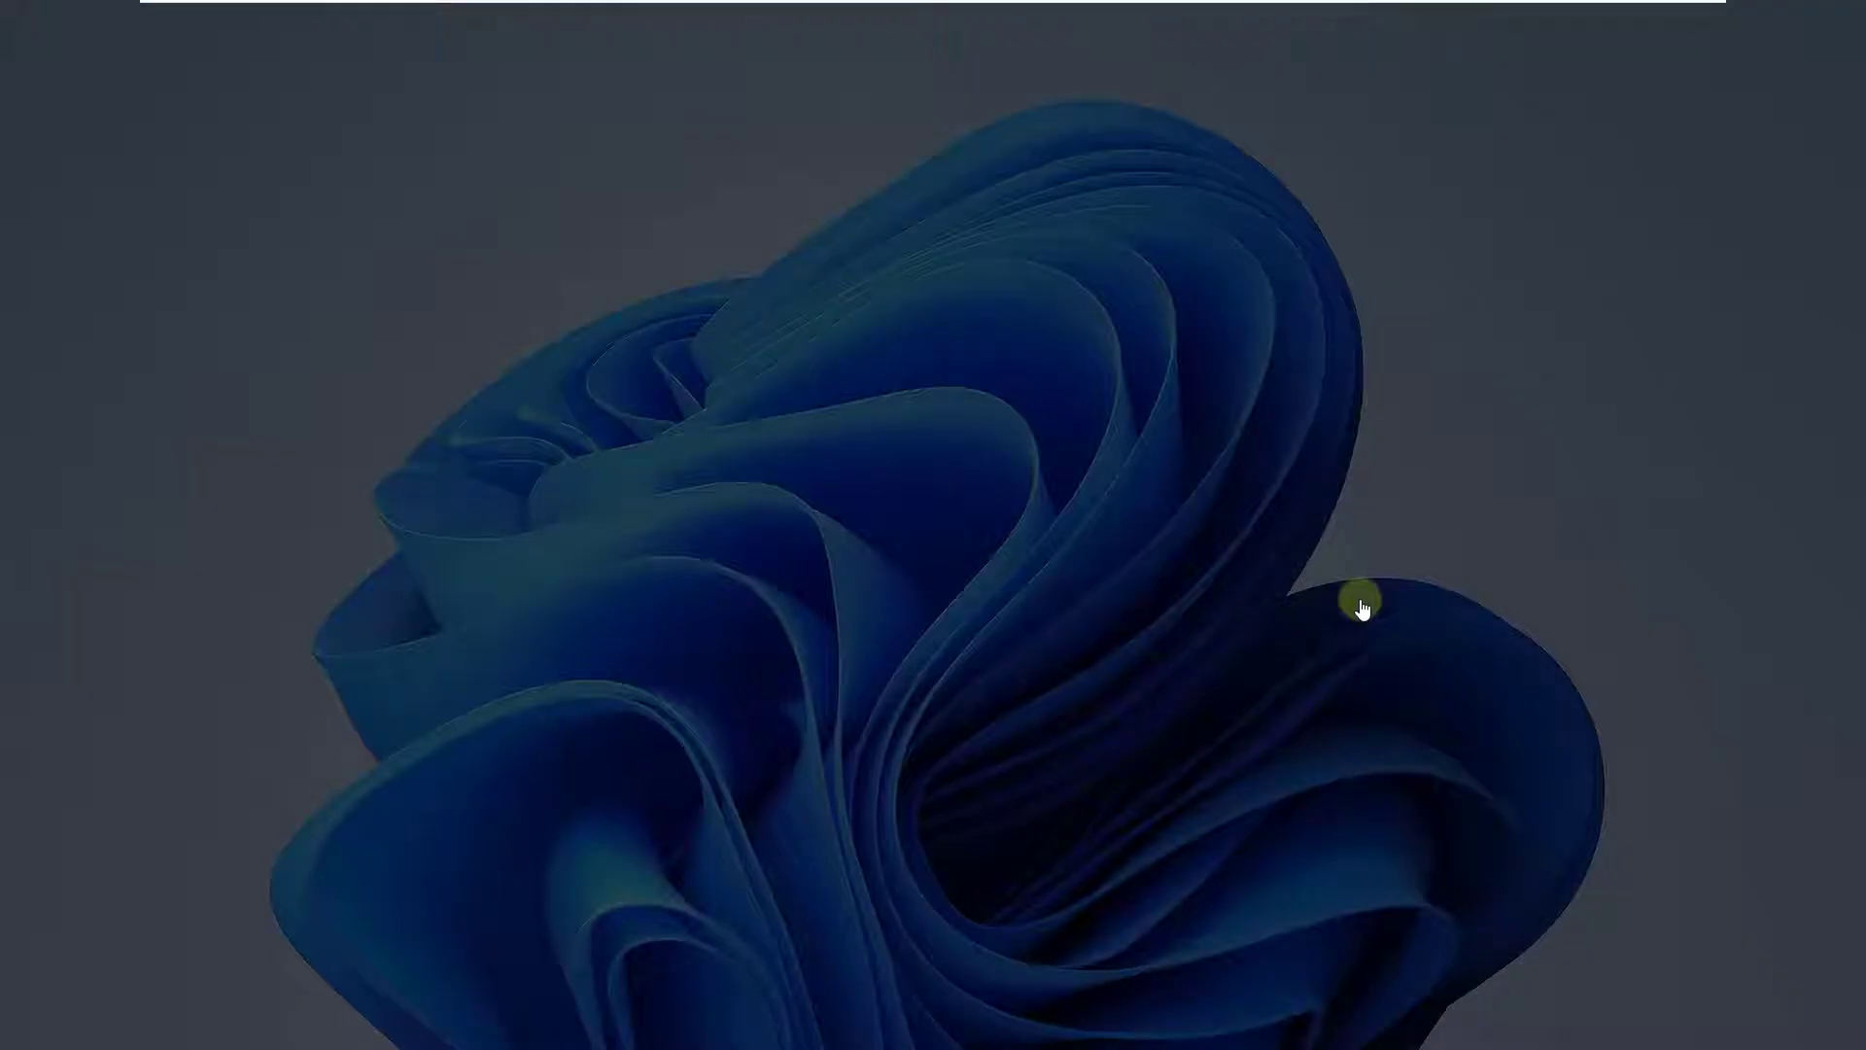
key("Return")
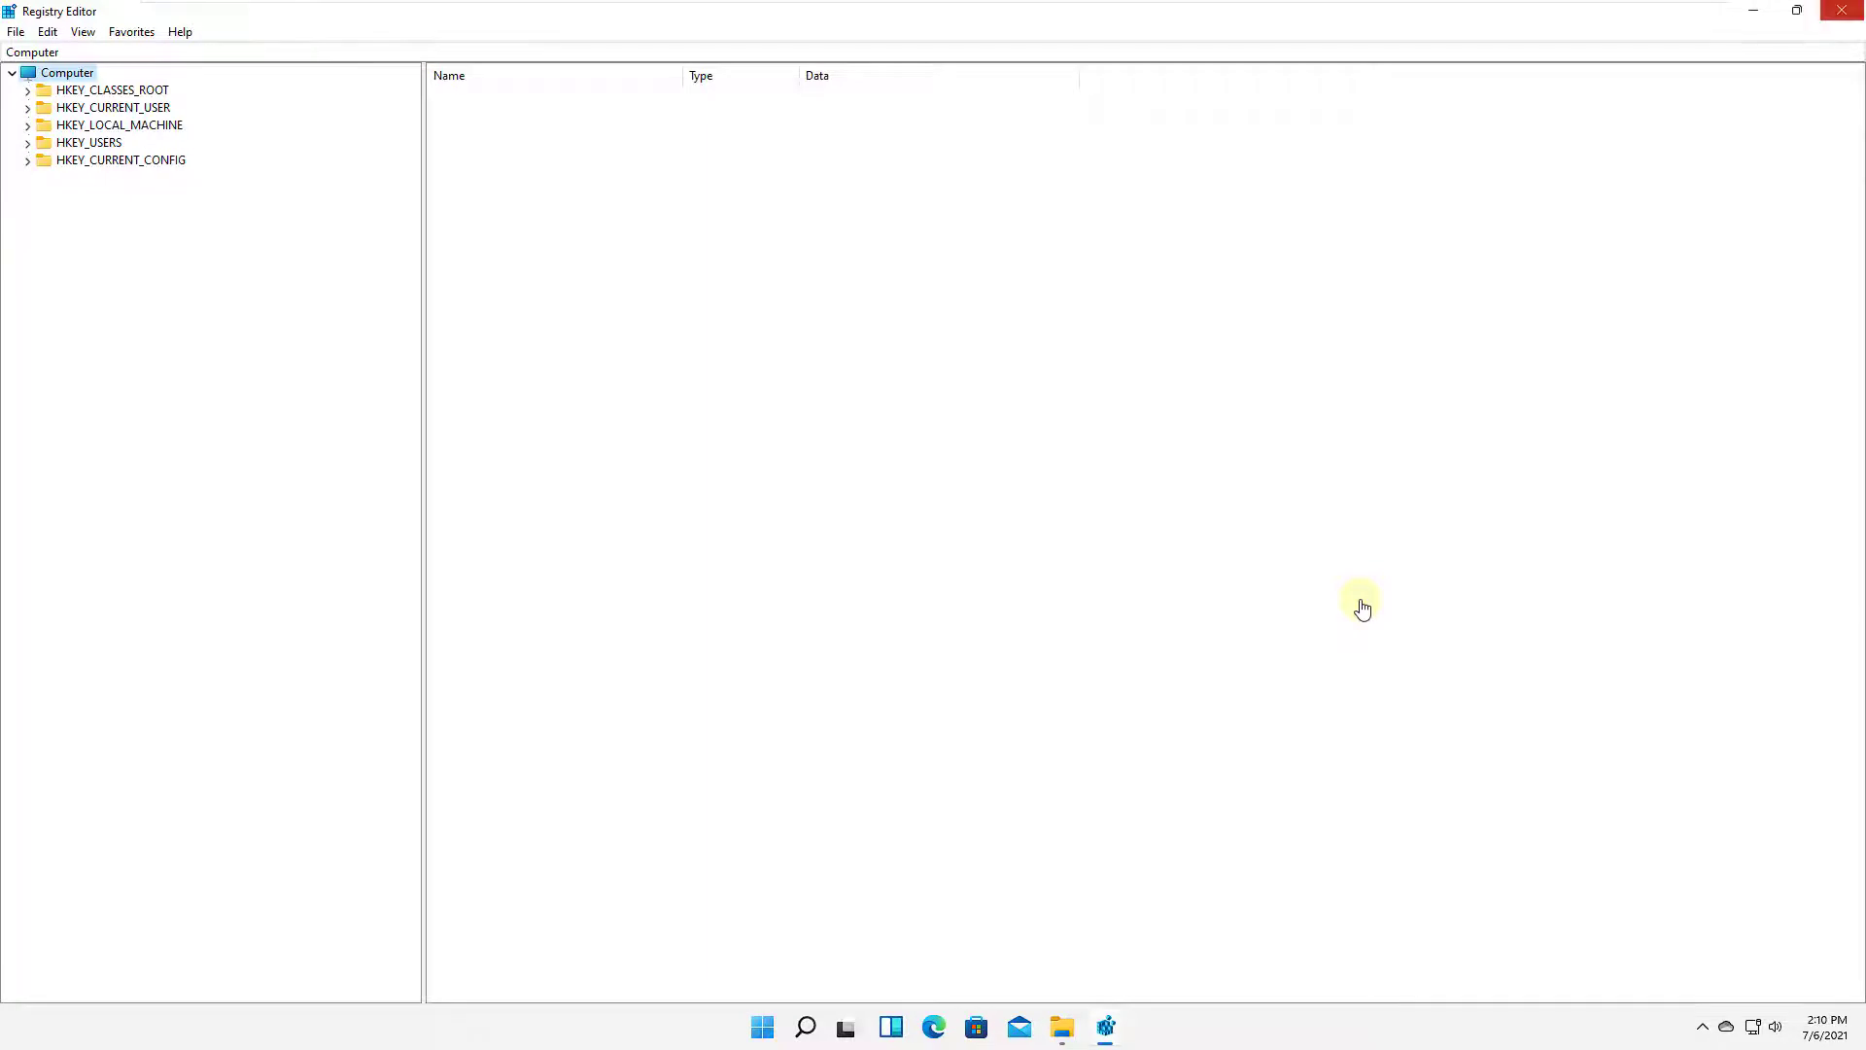
left_click(1842, 10)
left_click(1842, 12)
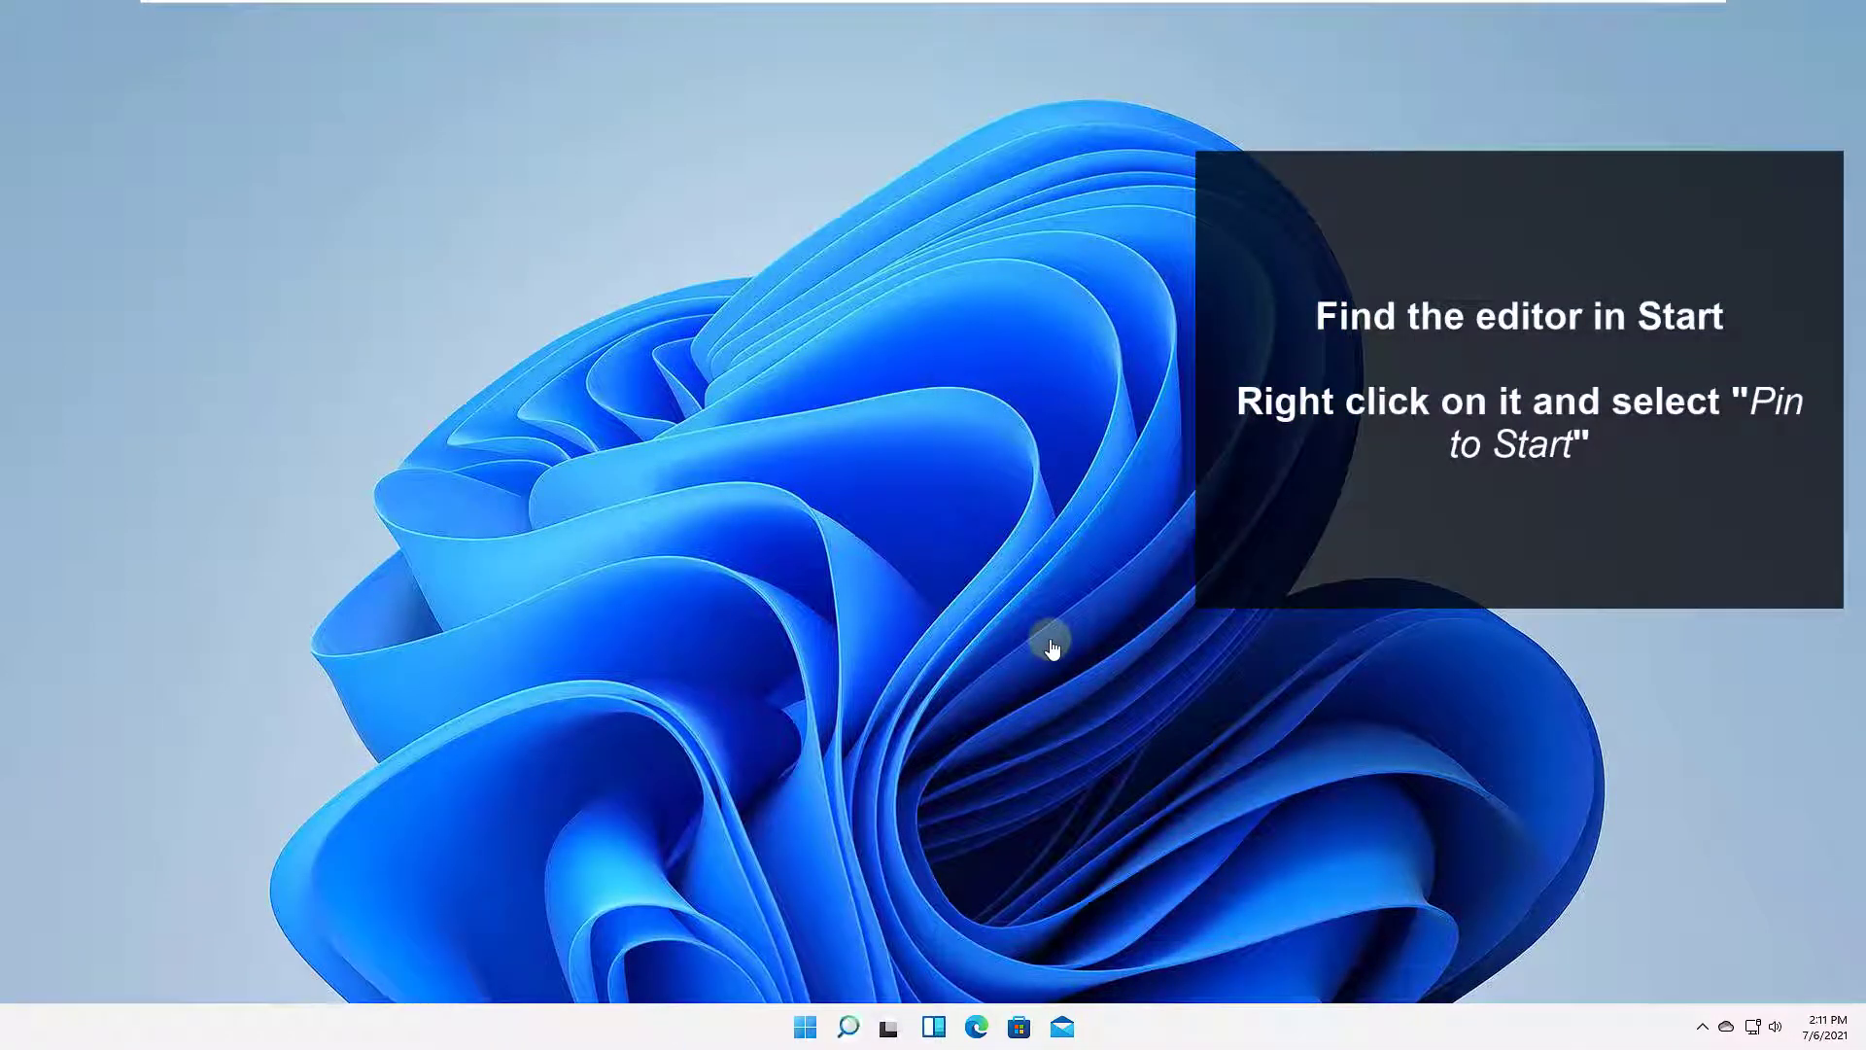
Search Windows for regedit and pin the Registry Editor to Start.
key("super+s")
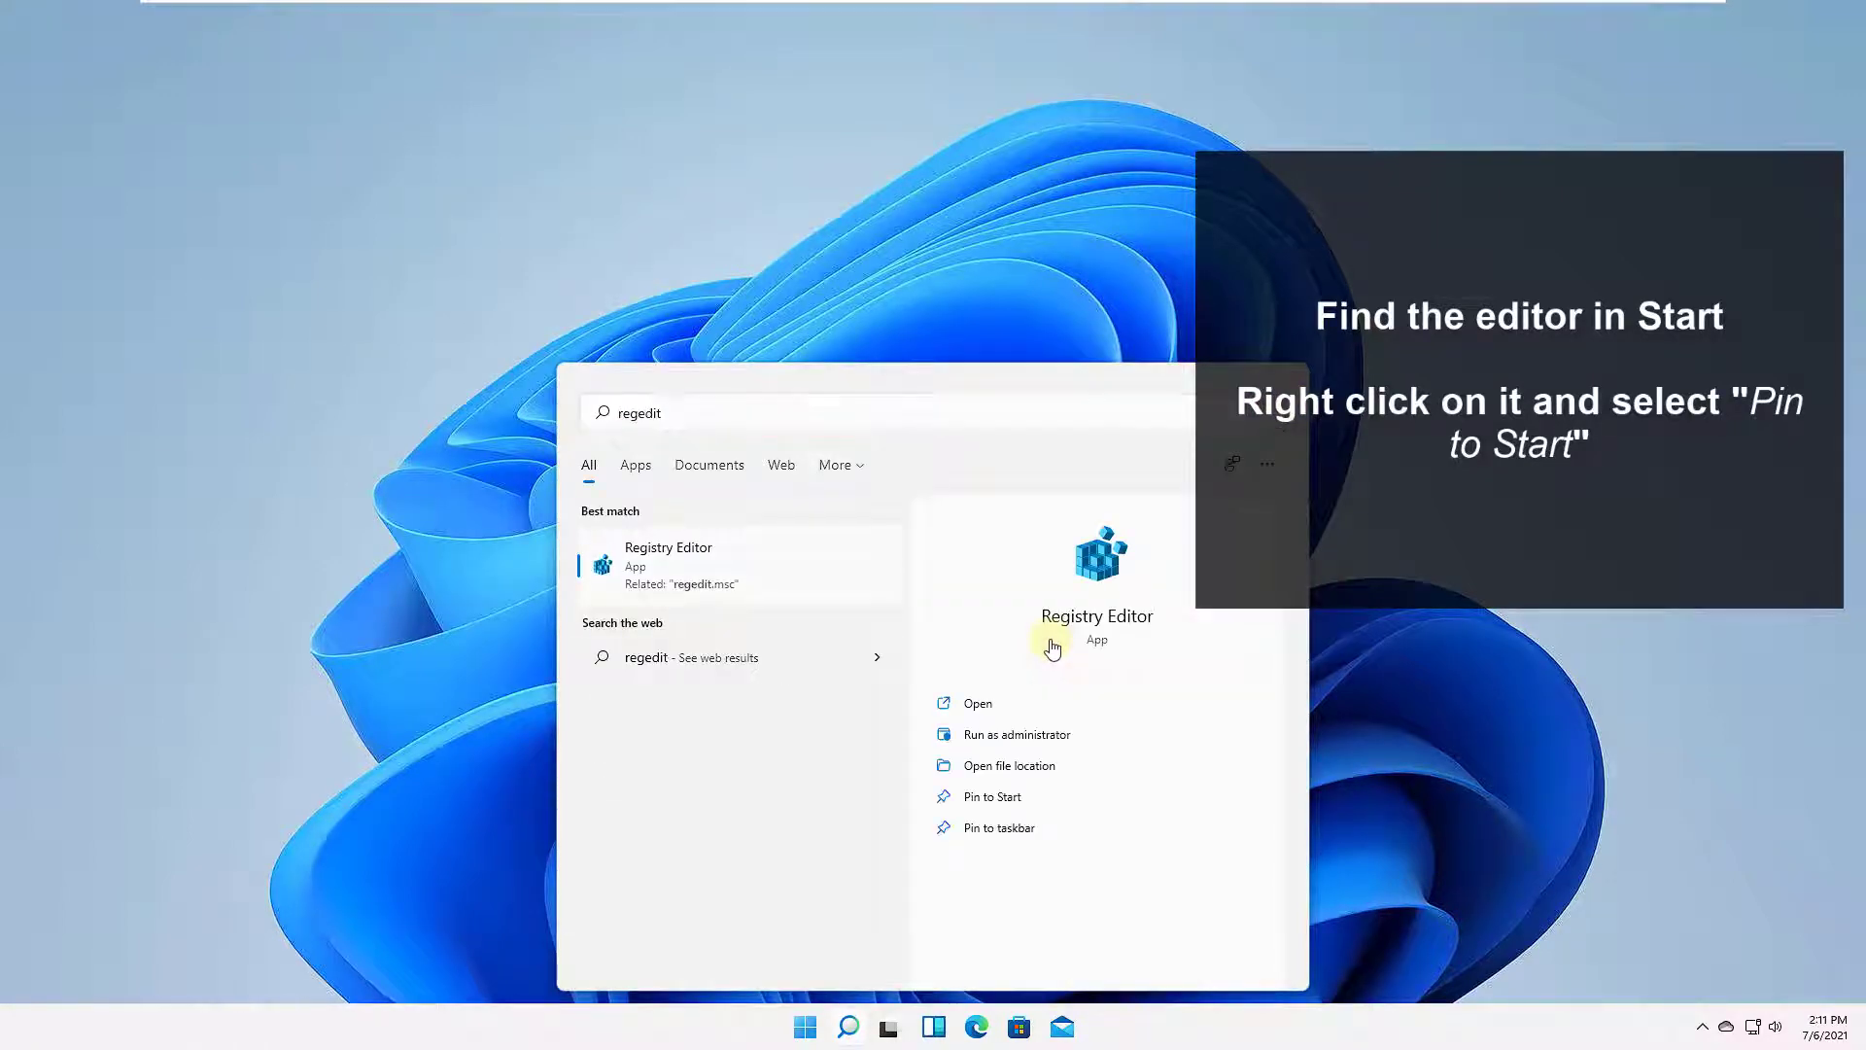
key("shift+F10")
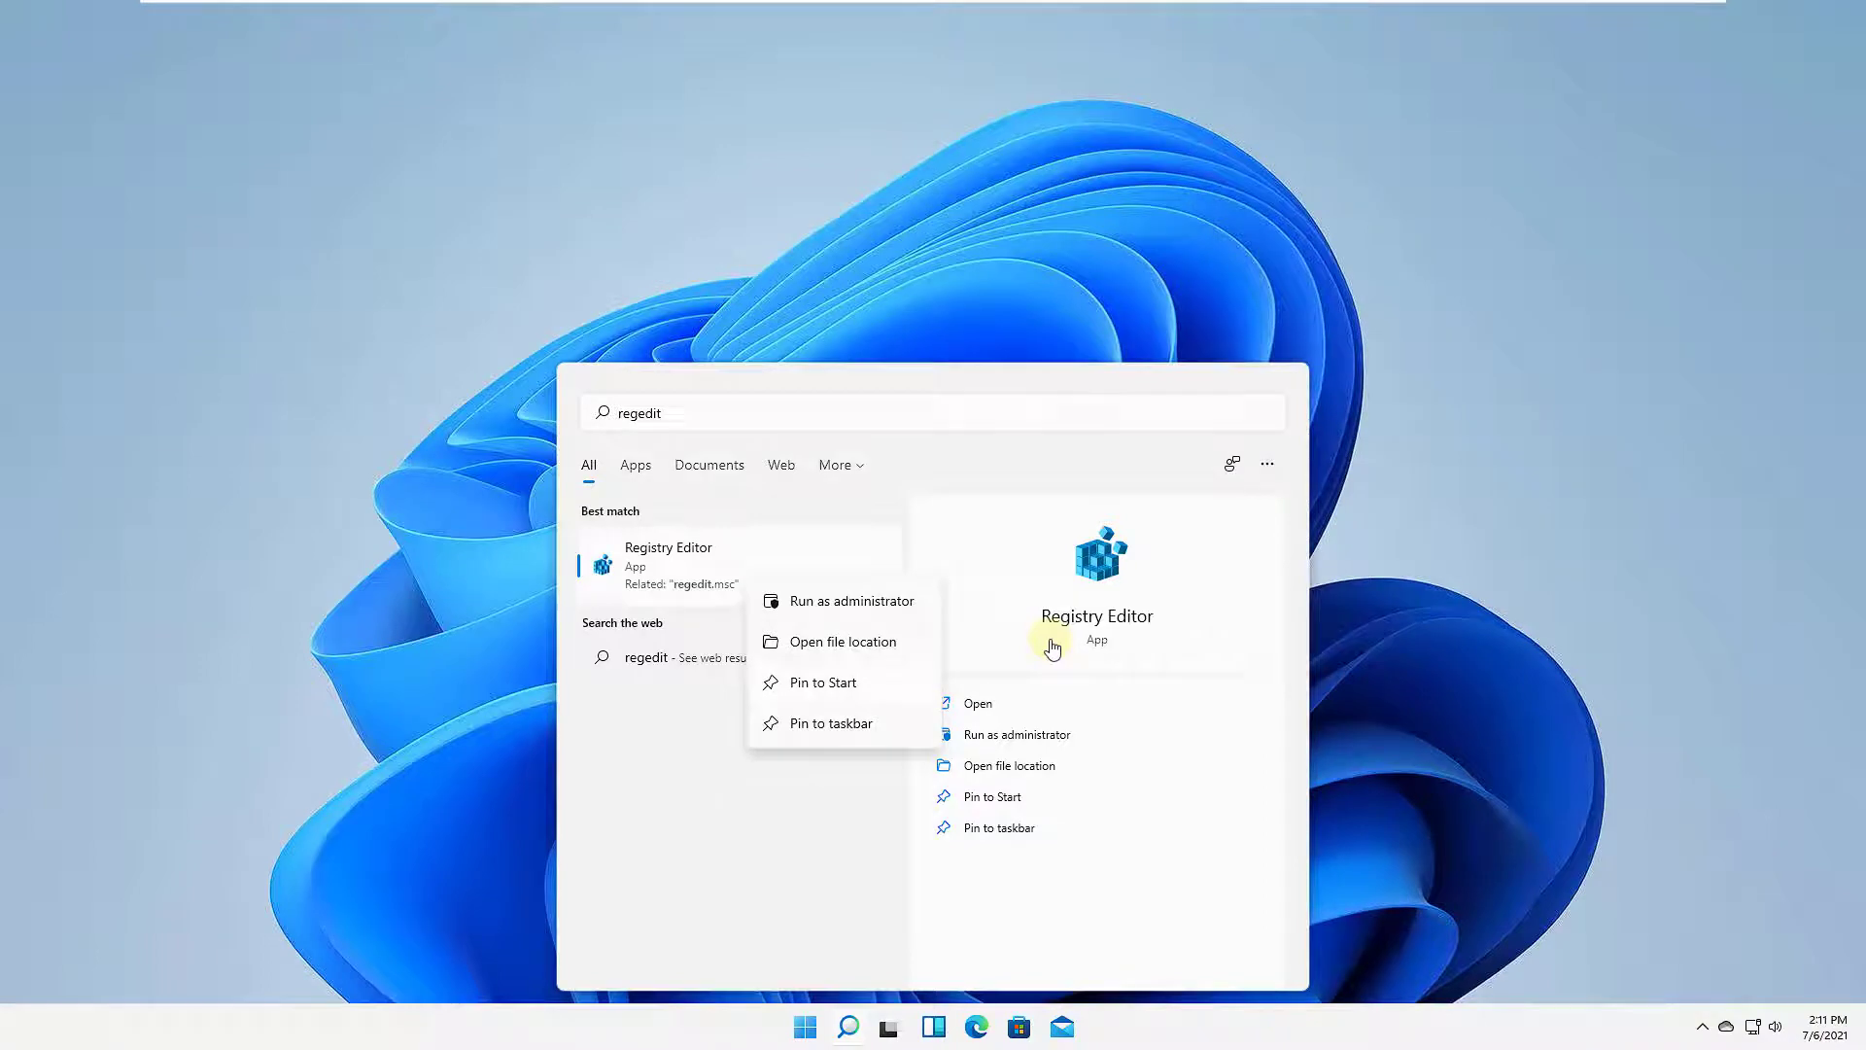
key("Return")
key("Escape")
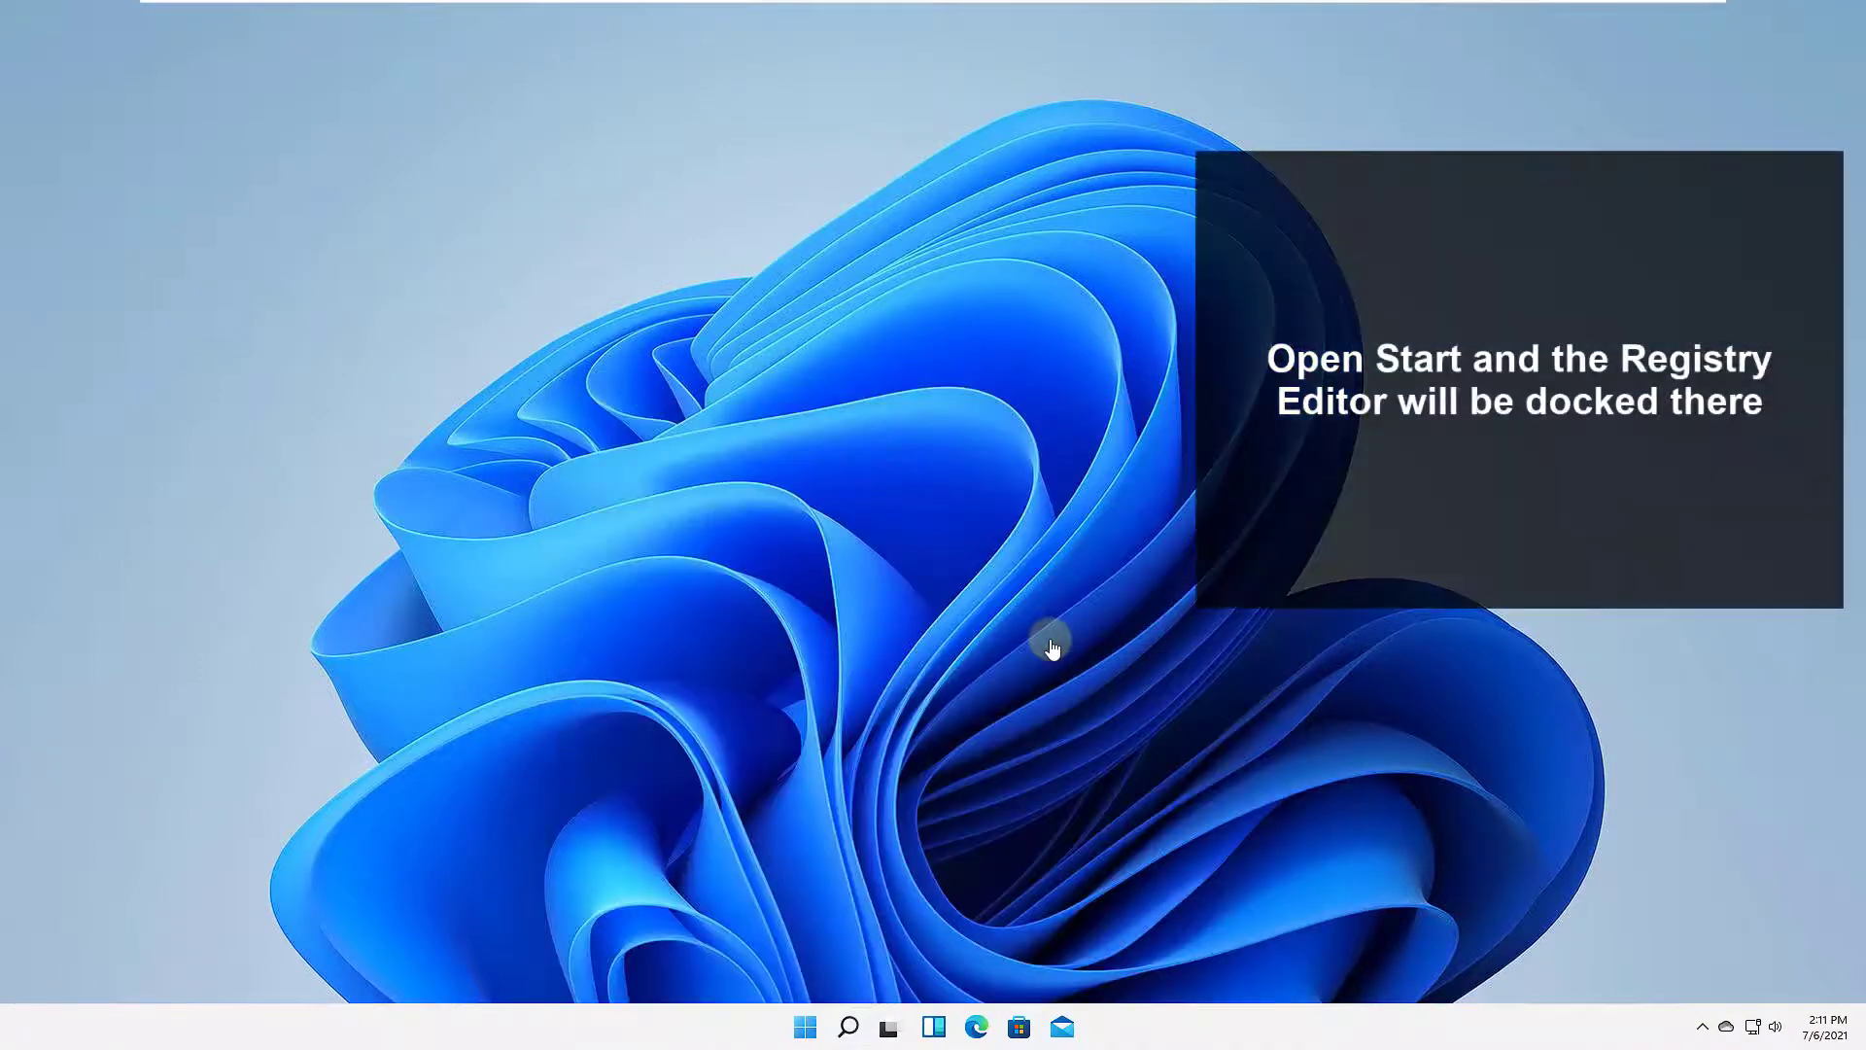
Launch the Registry Editor from its pinned item on the second page of Start, allowing it to make changes.
key("super")
scroll(1052, 647, "down", 1)
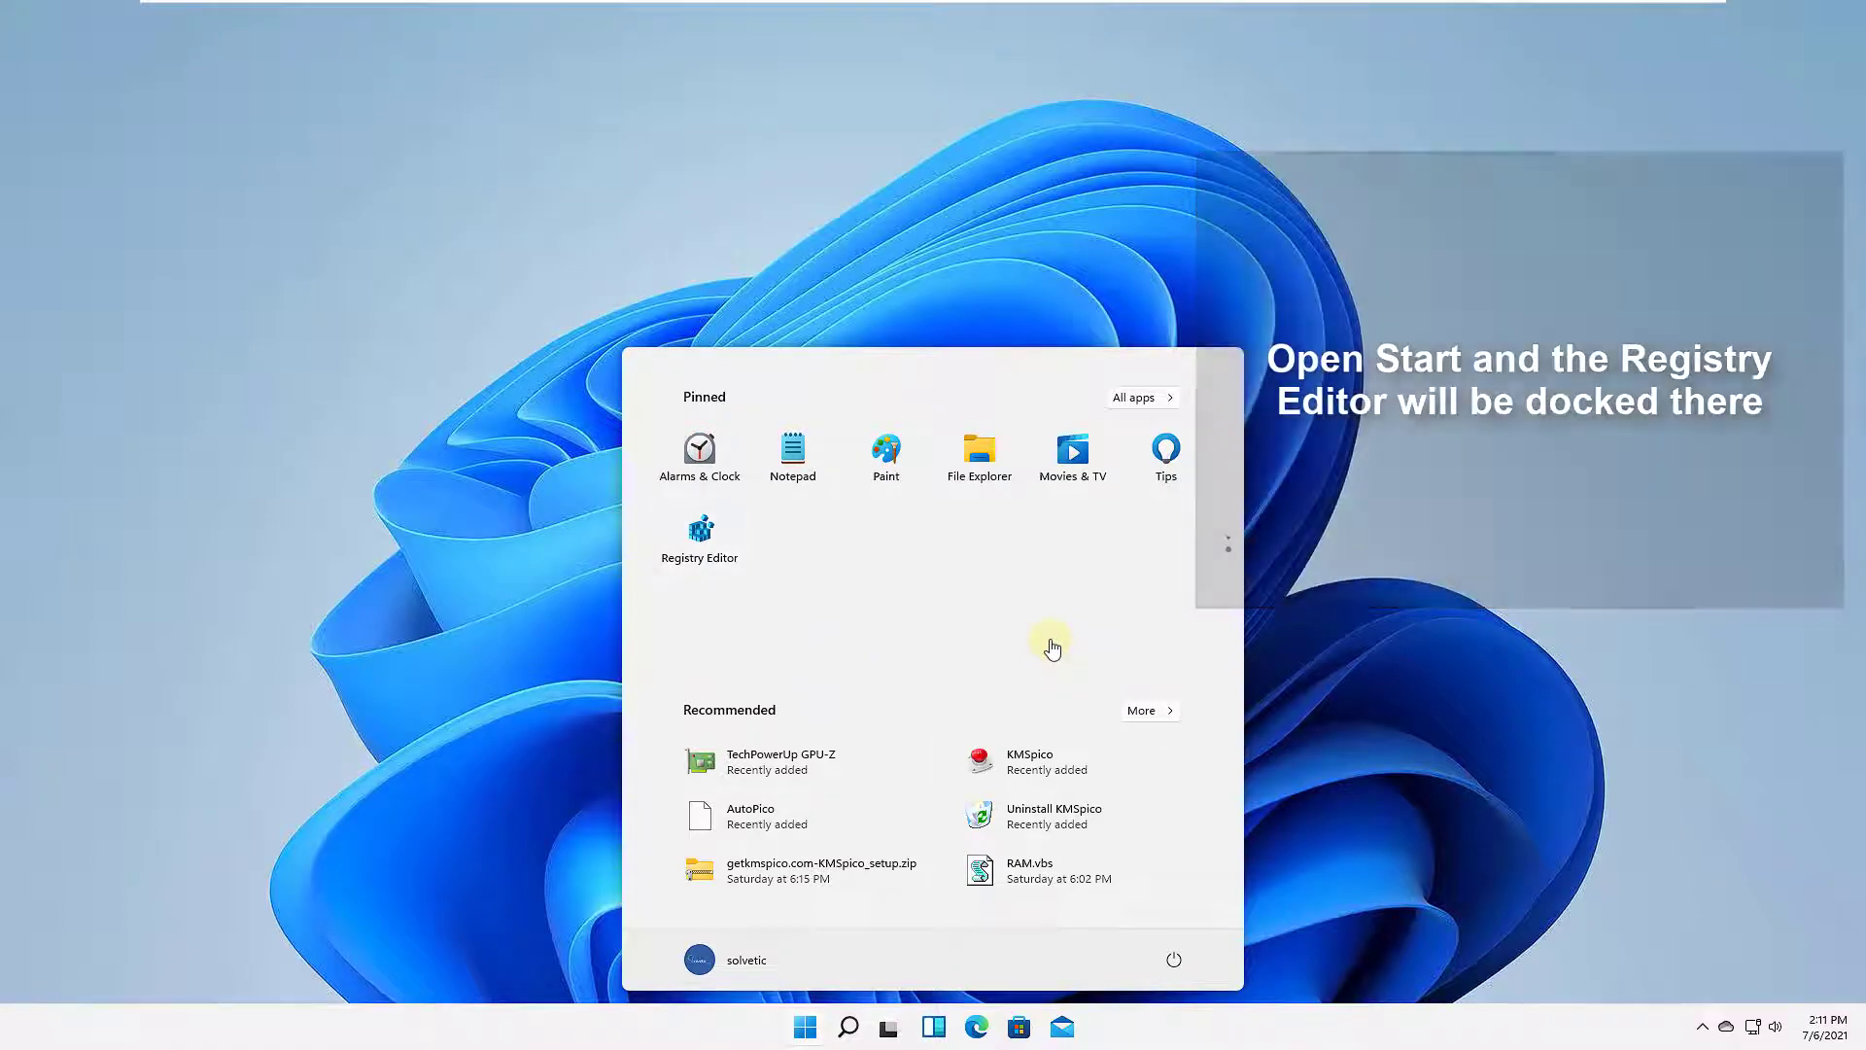
key("Return")
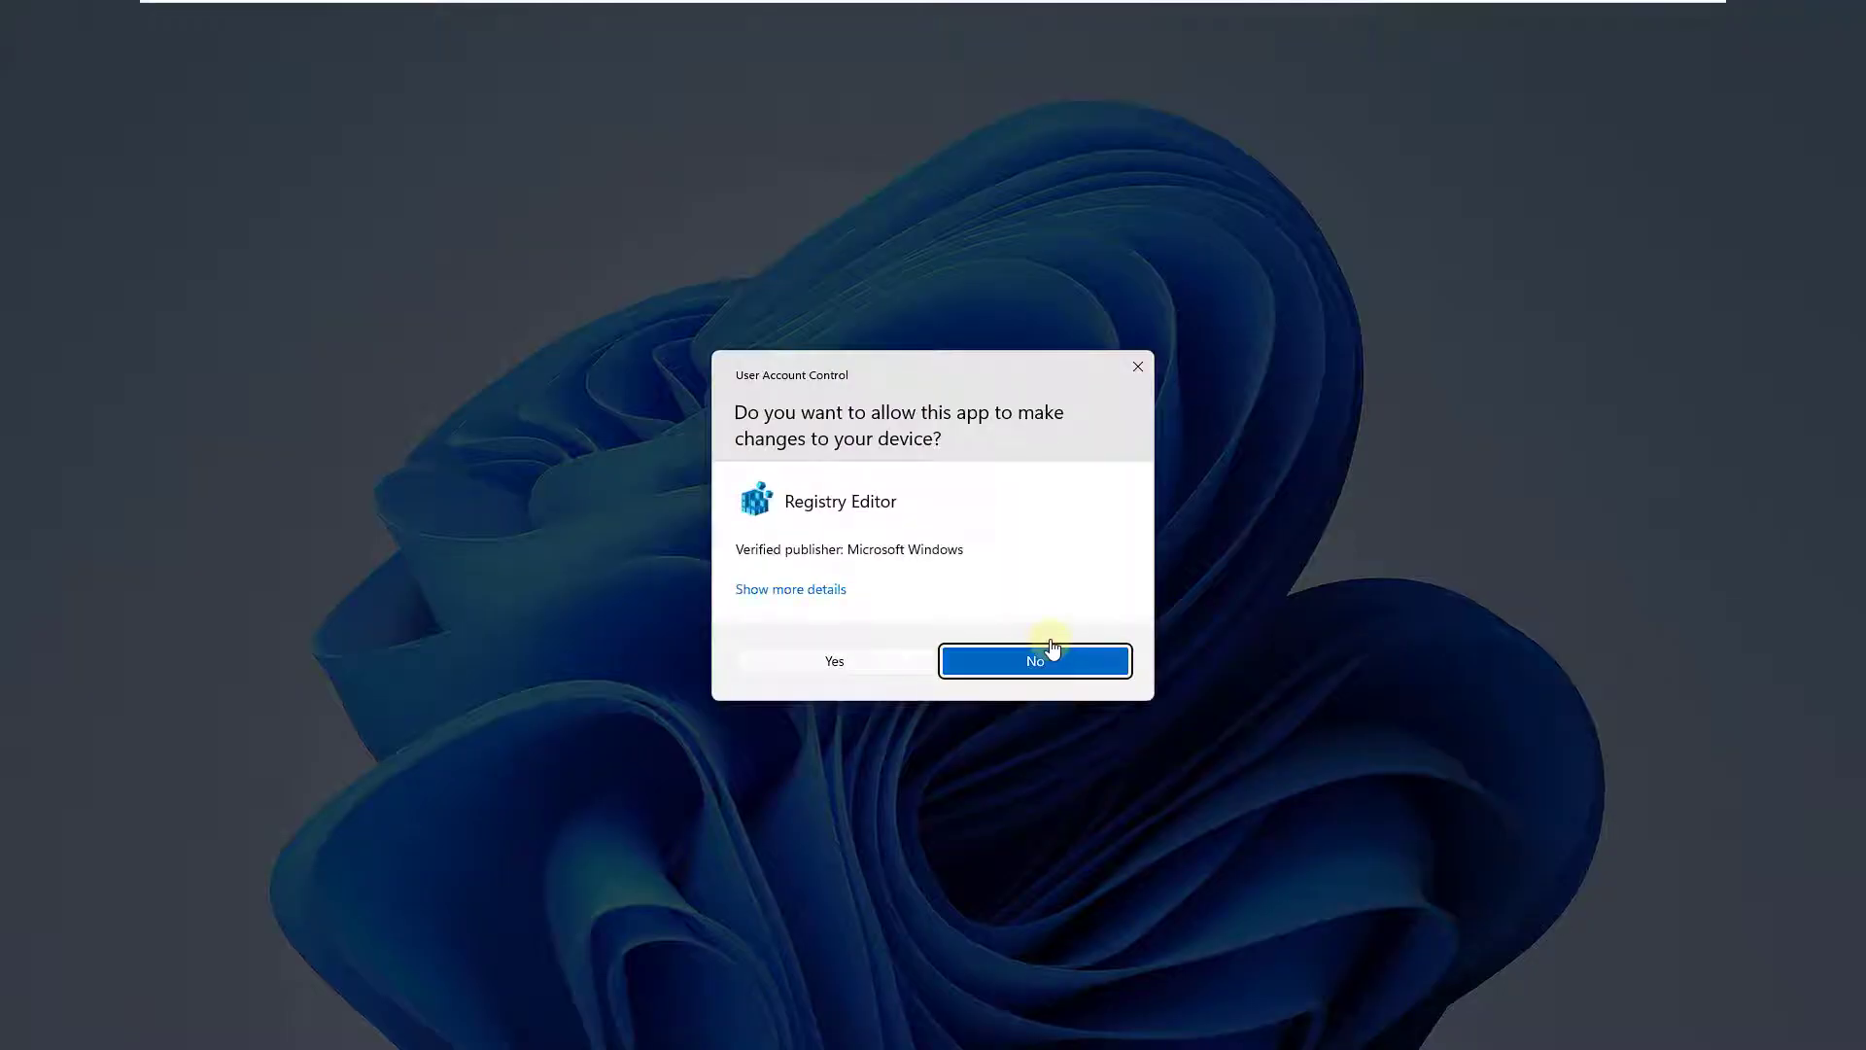
key("alt+y")
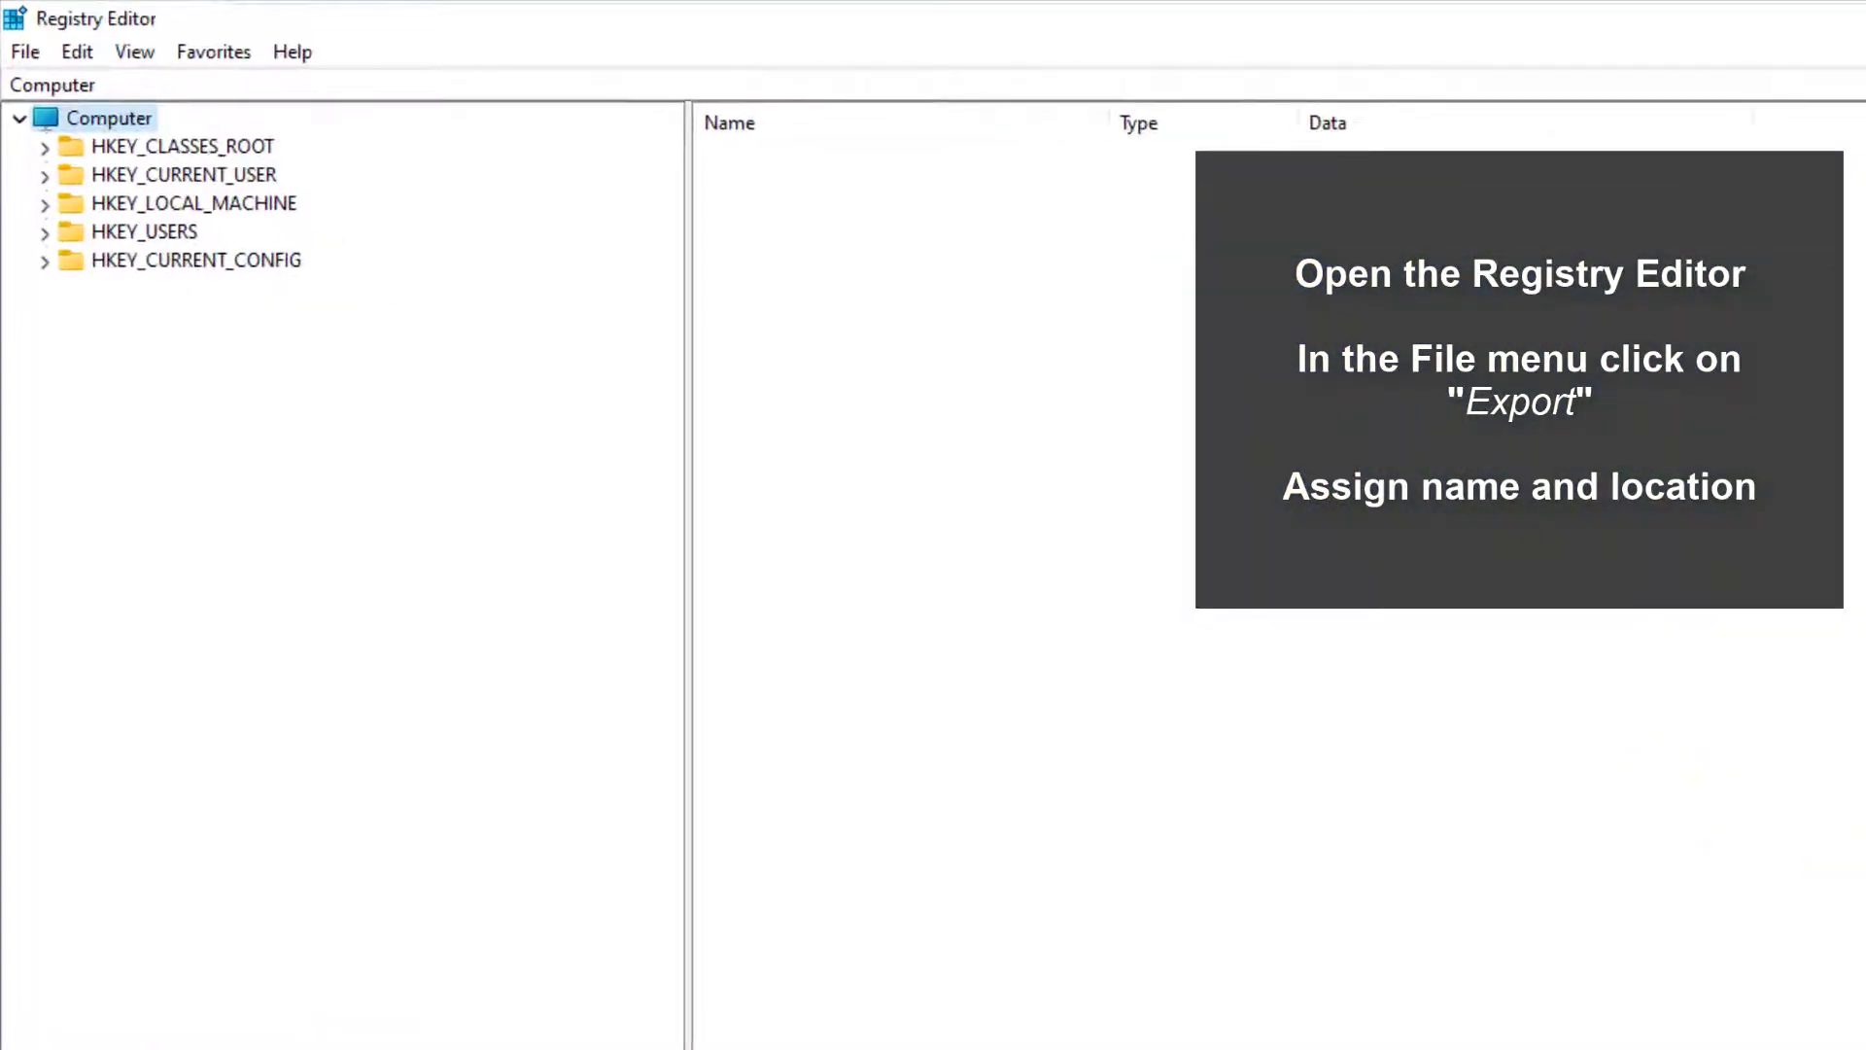
Export the entire registry to the Documents folder as Regedit.reg and show the desktop.
key("alt+f")
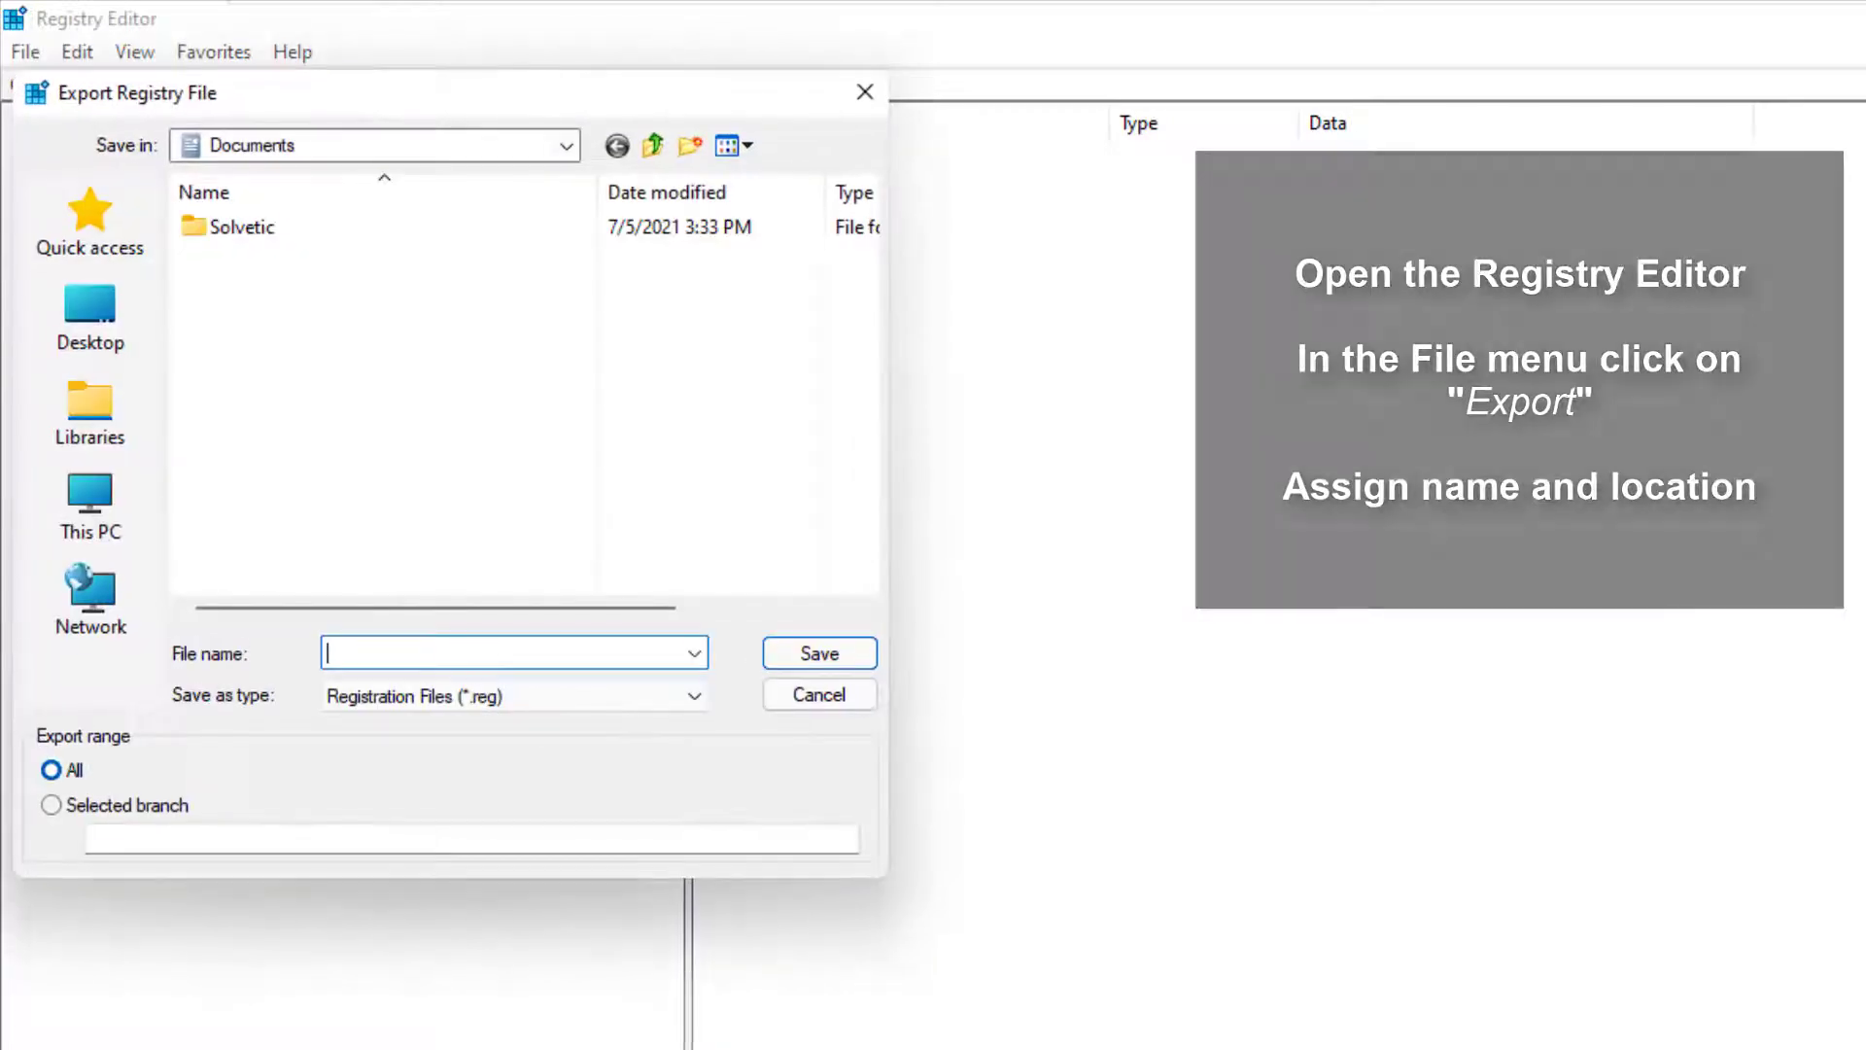
type("R")
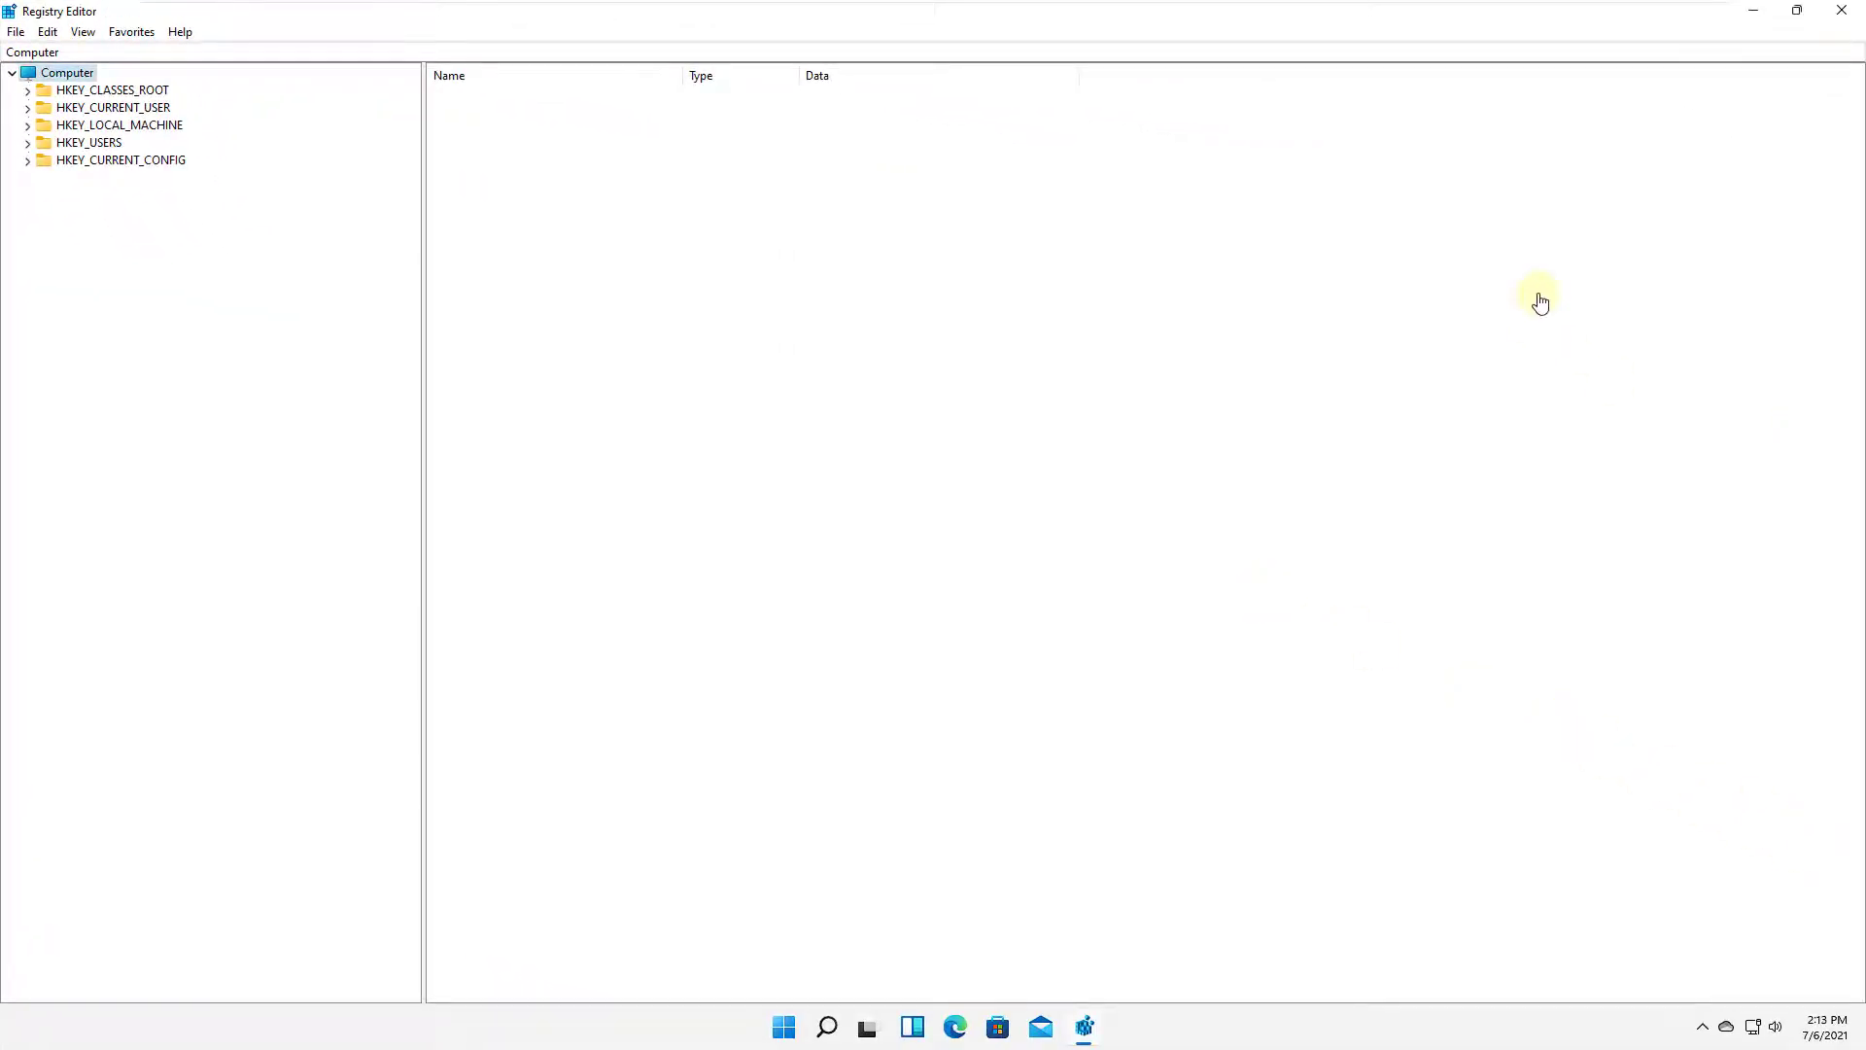
key("super+d")
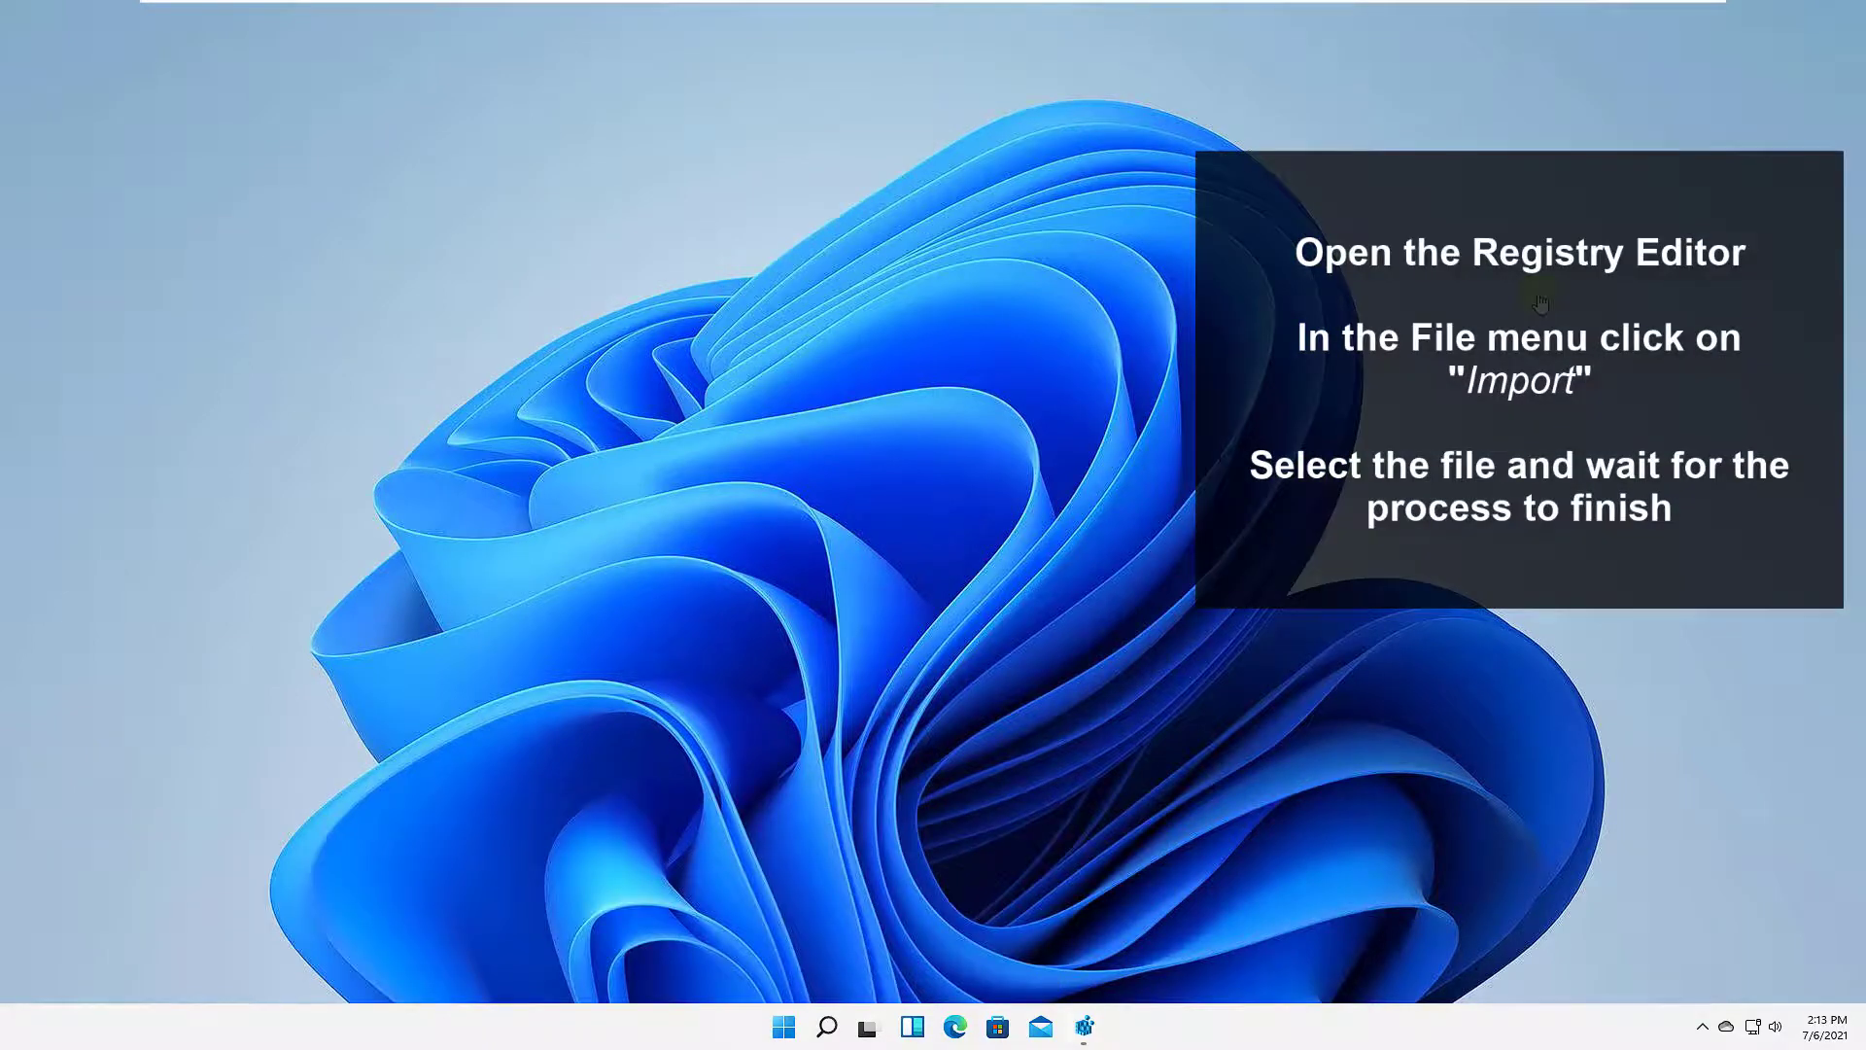
Restore the Registry Editor window, import Regedit.reg from the Documents folder, and close the editor.
key("super+d")
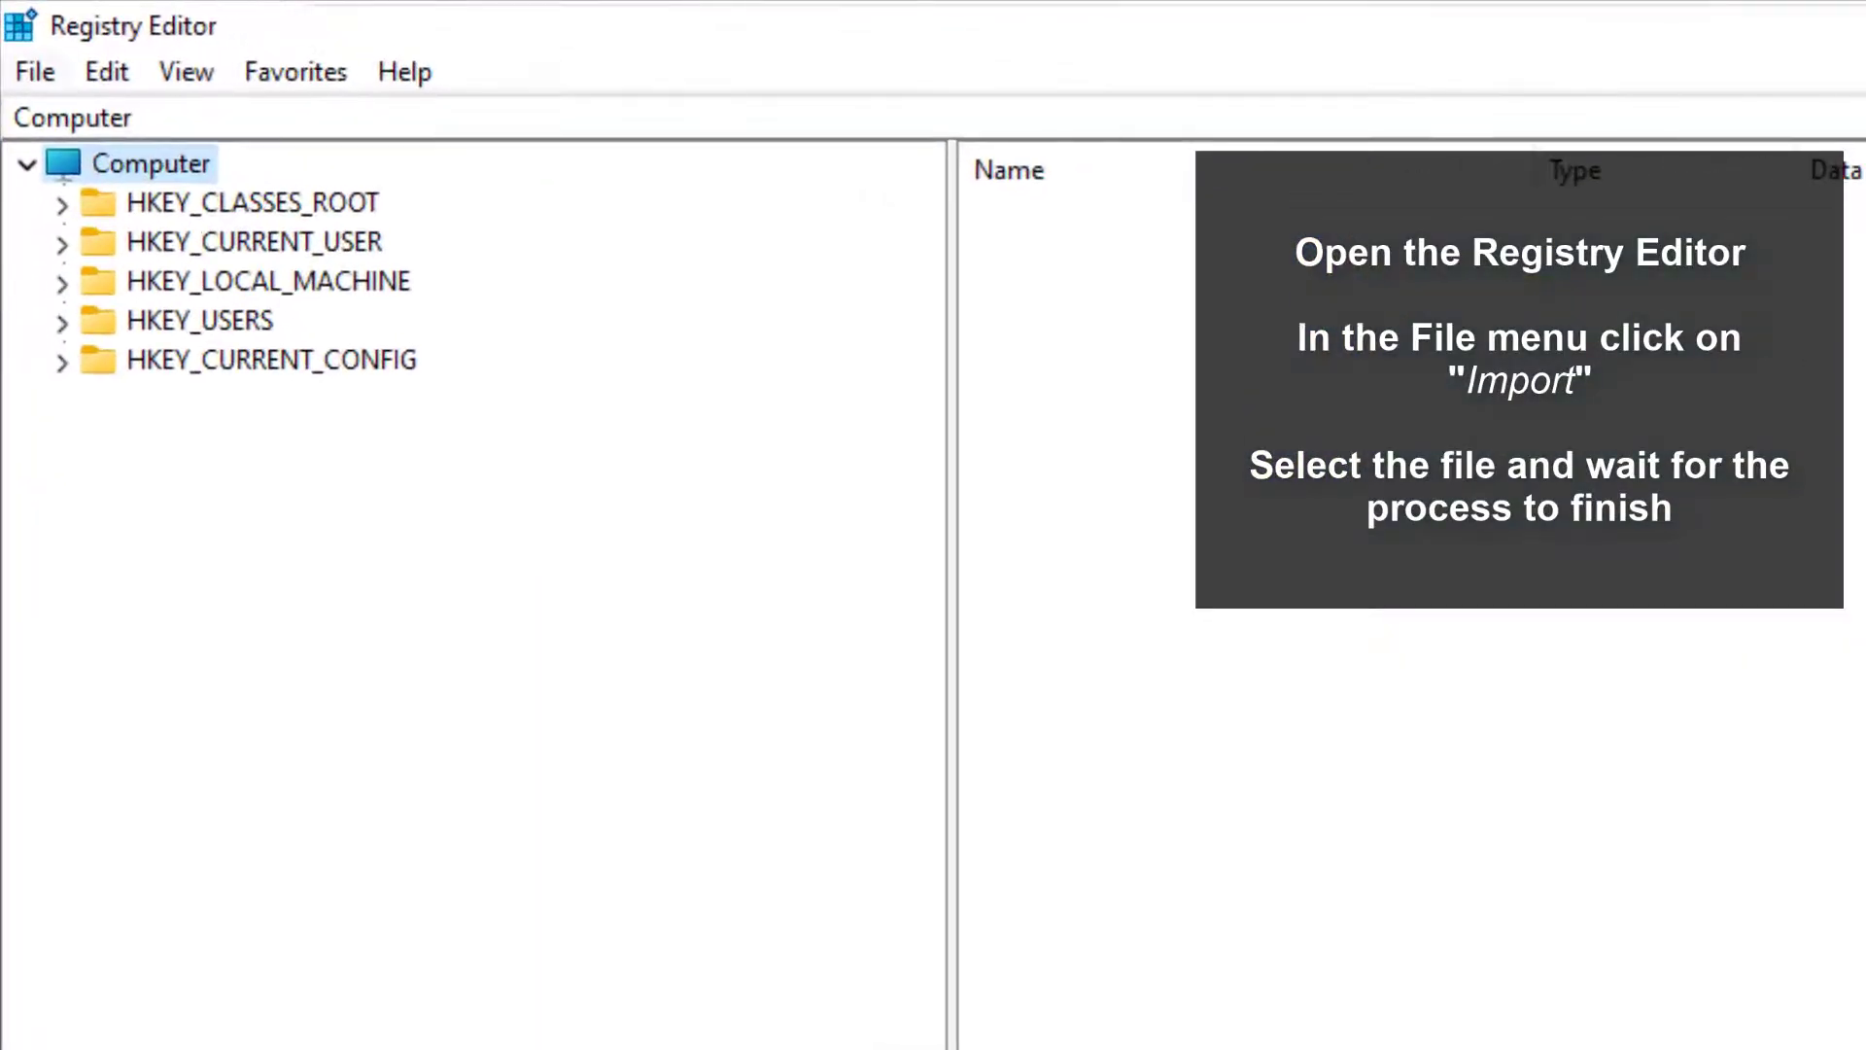
key("alt+f")
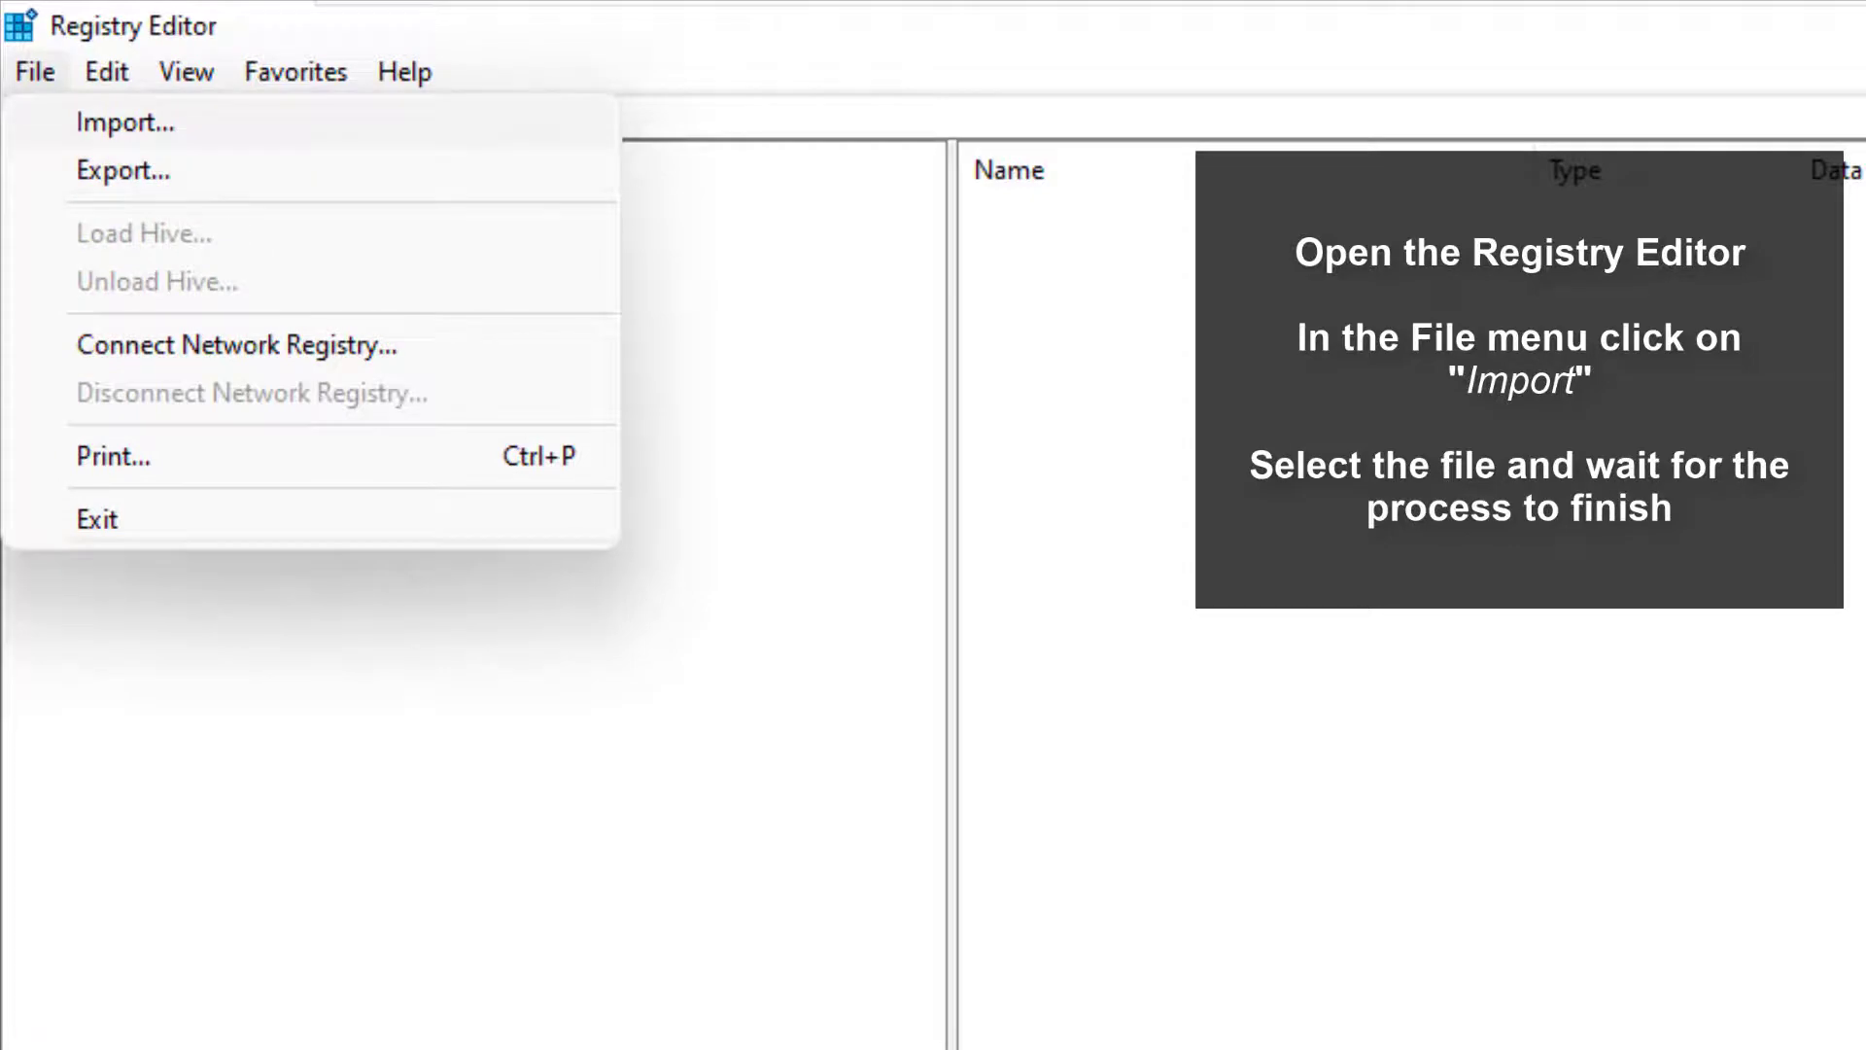
key("i")
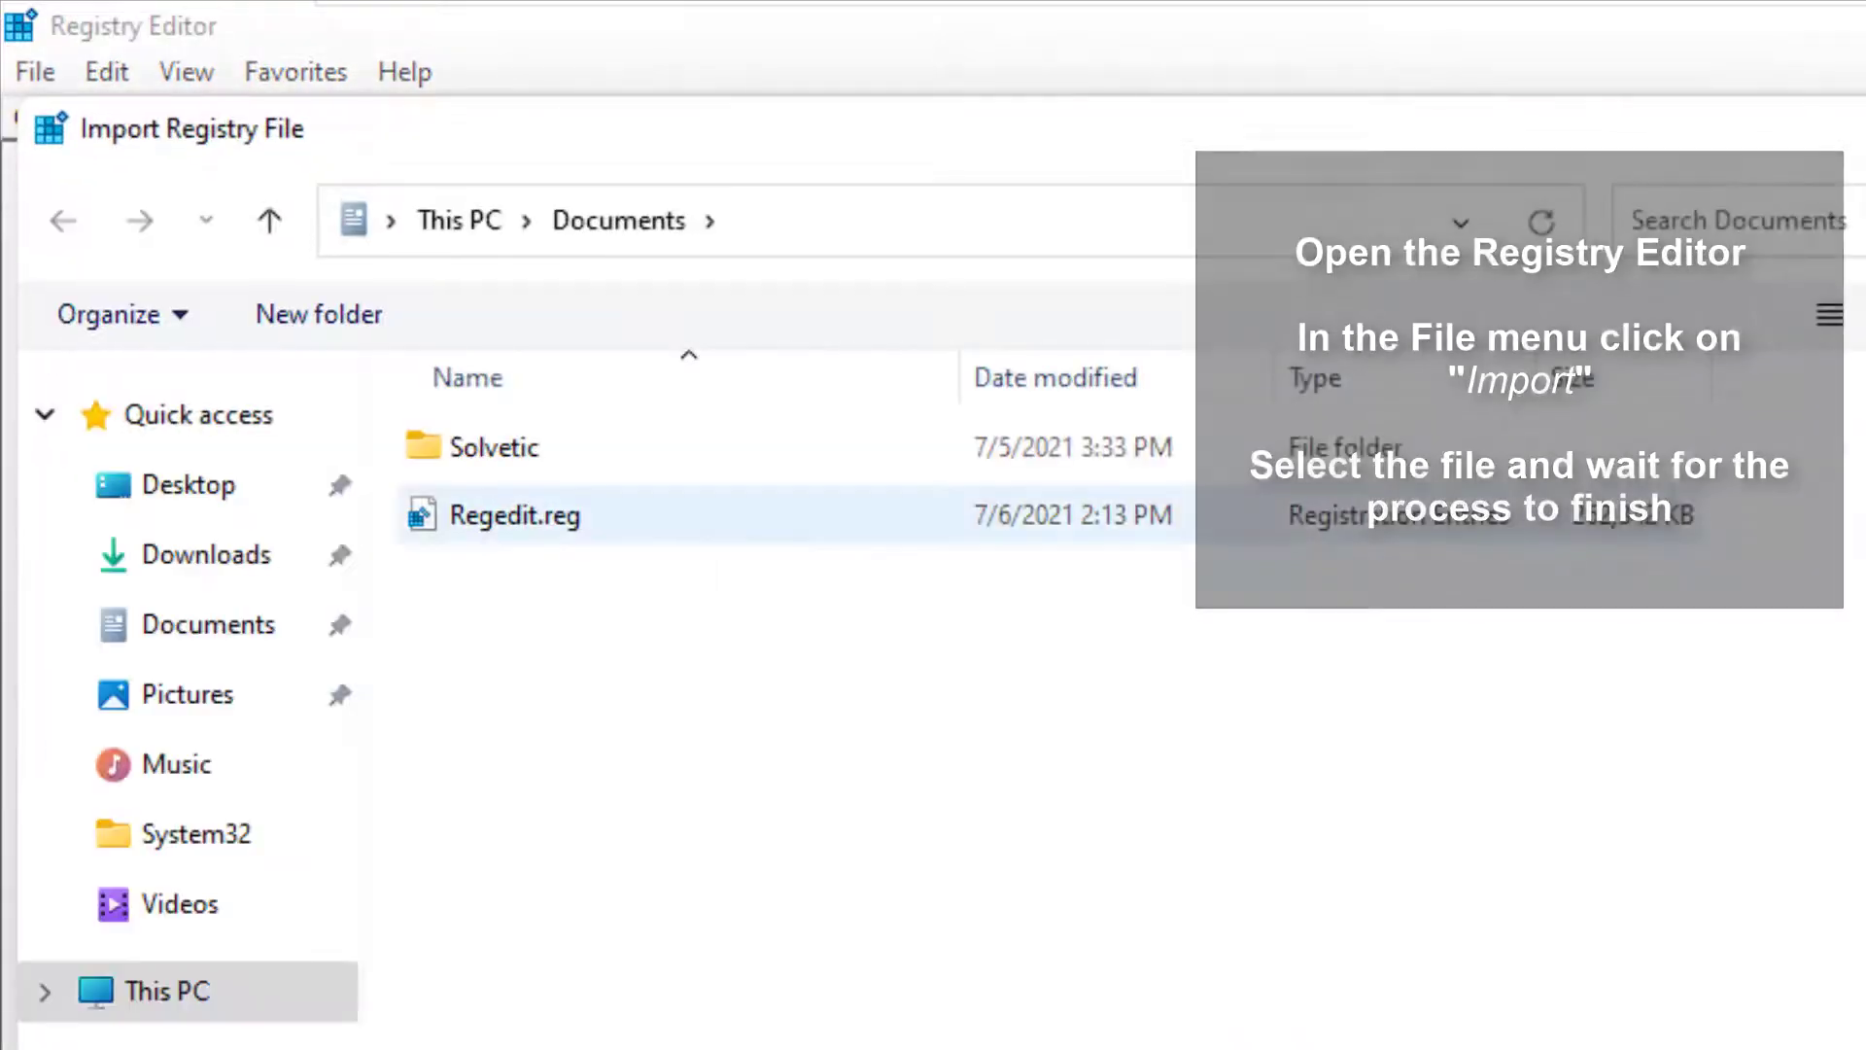
left_click(515, 515)
key("Return")
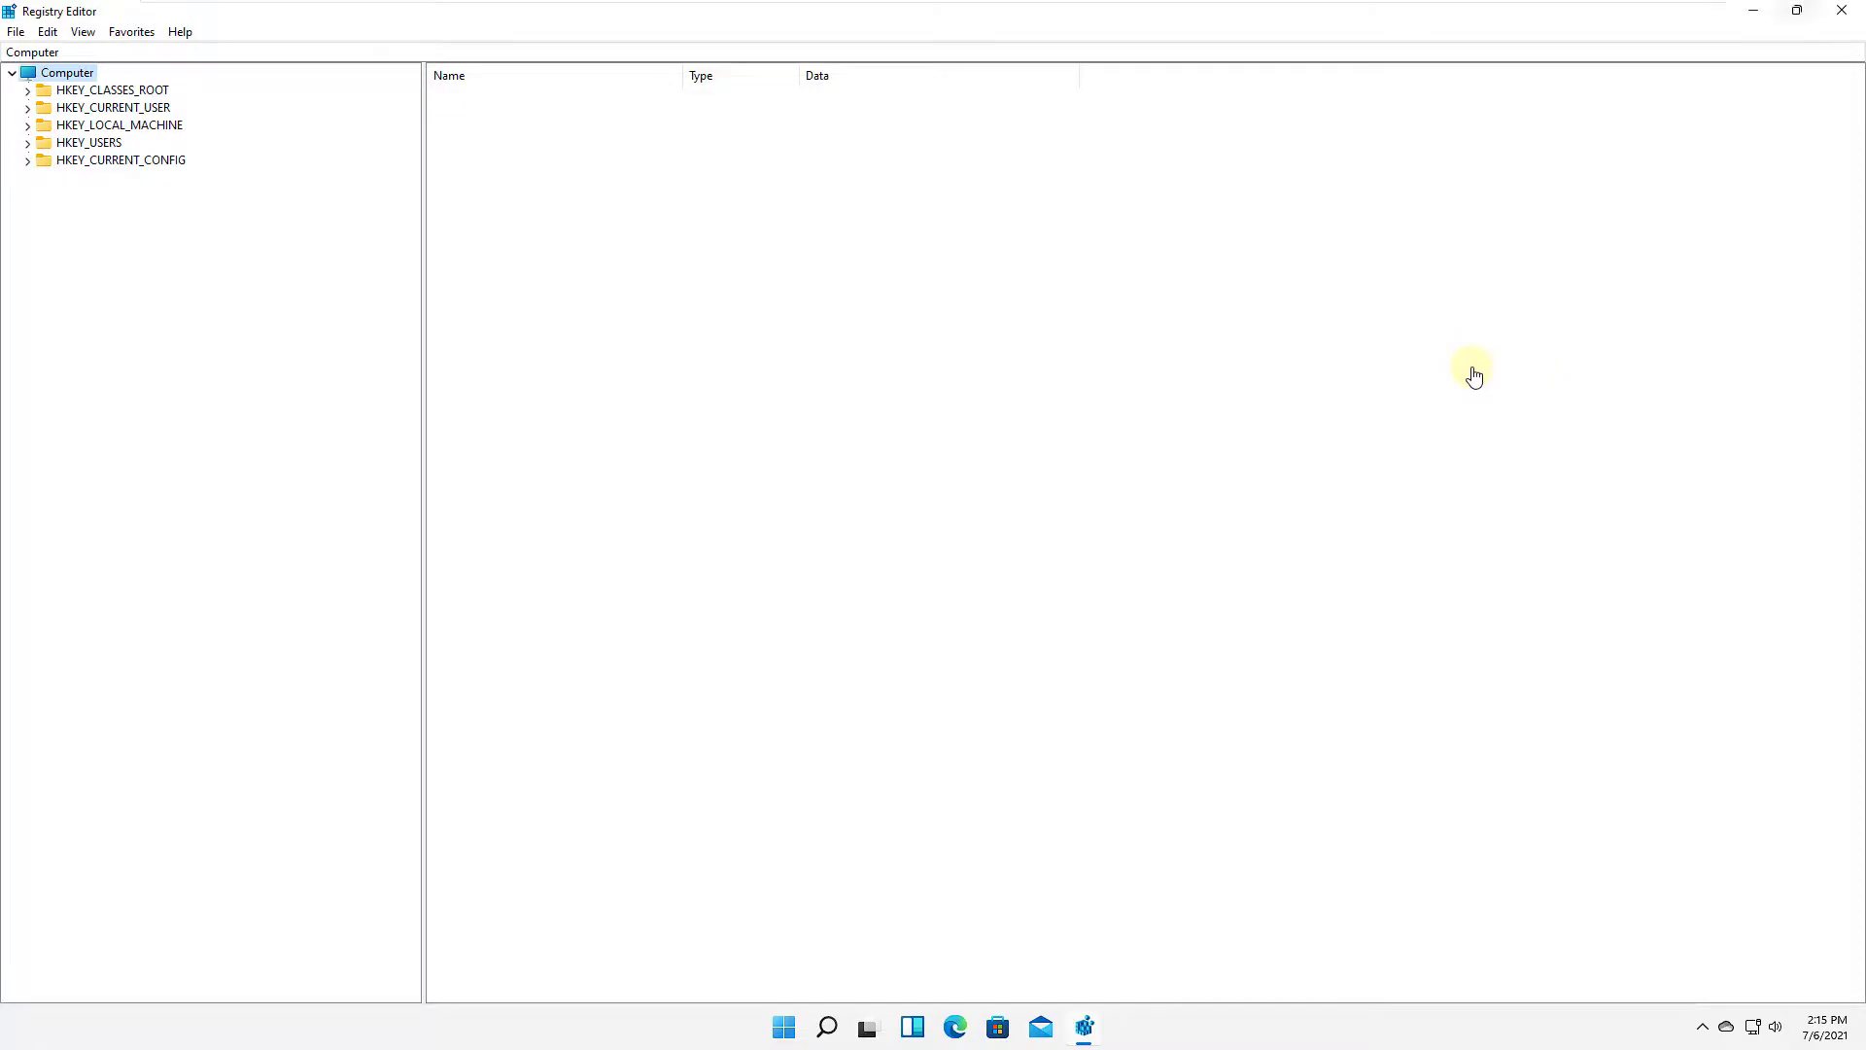
key("alt+F4")
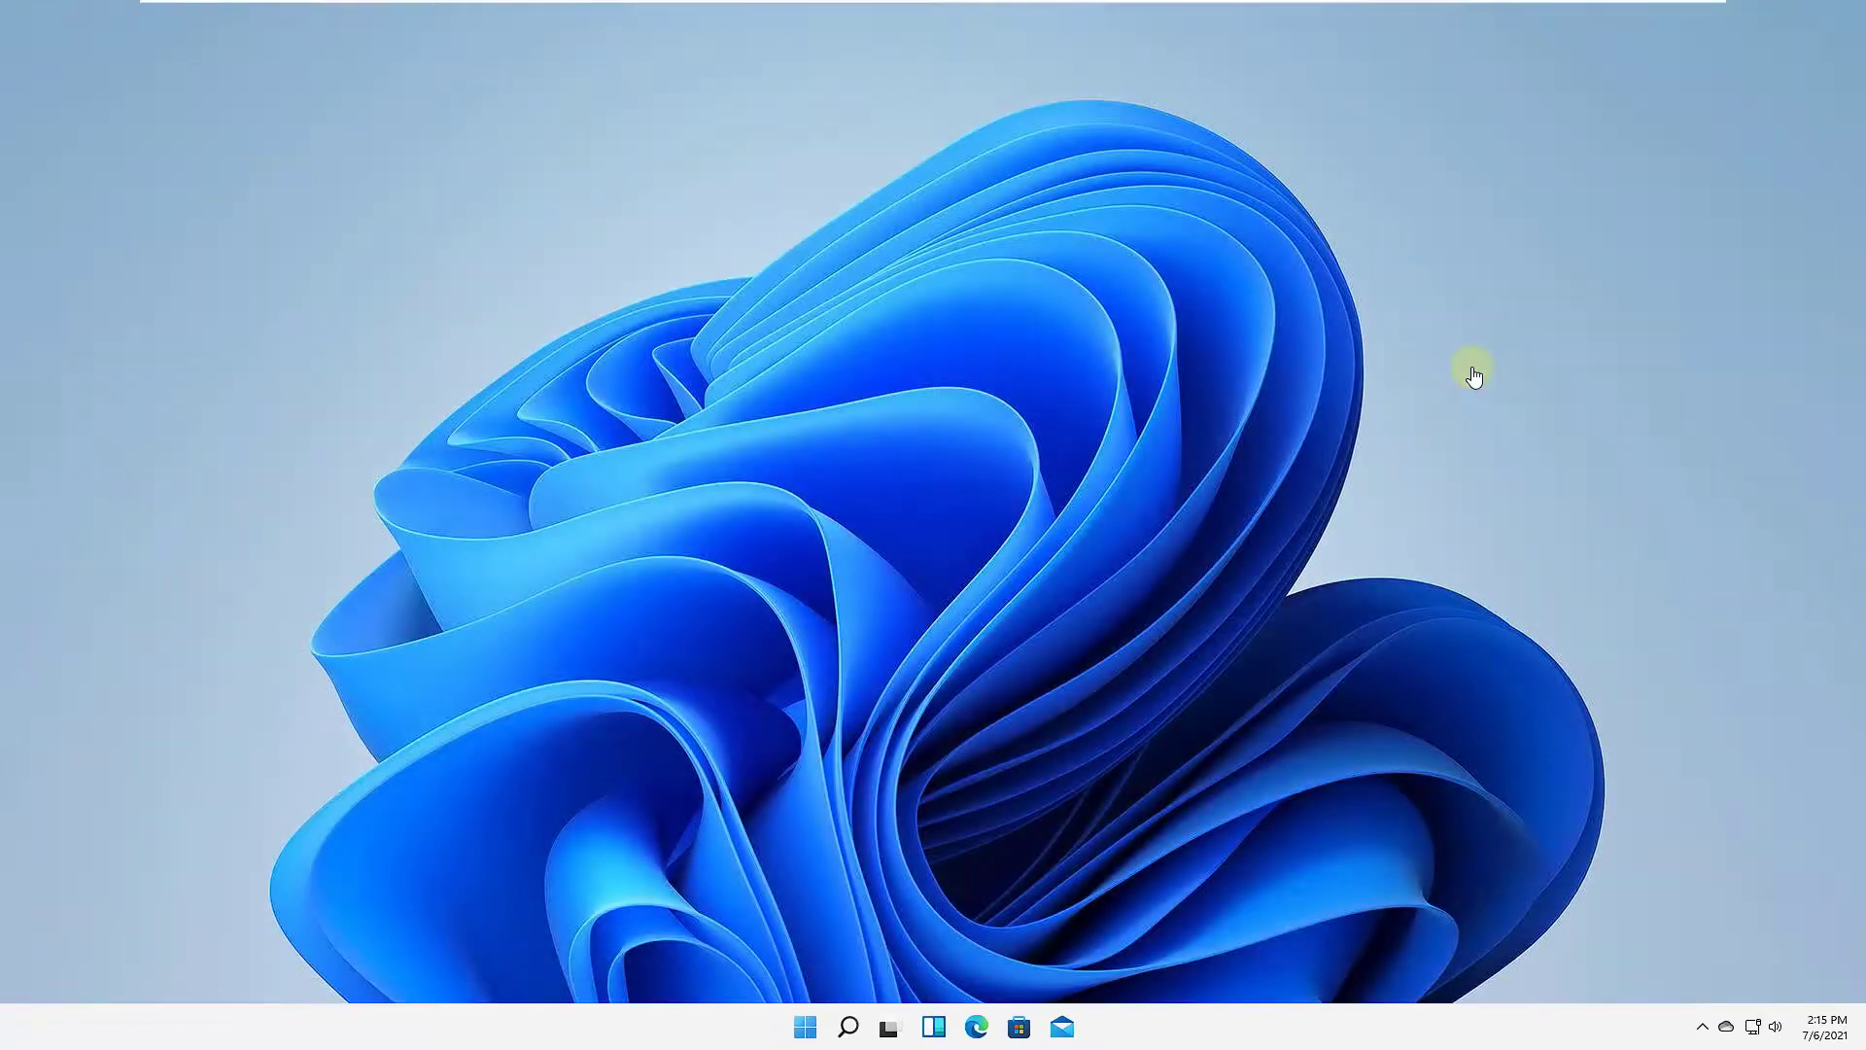